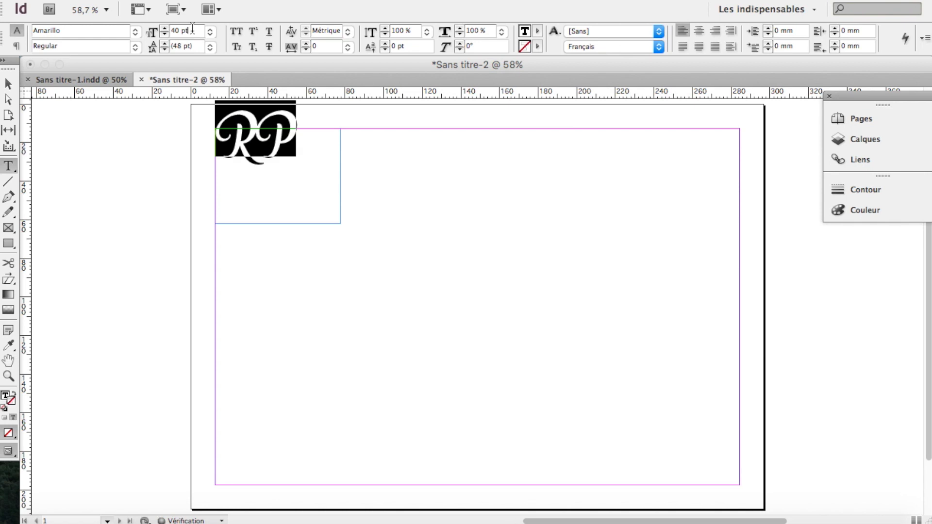
# Step: Replace the initials in the text frame with lowercase "r p" and fit the frame to its content
pyautogui.click(296, 187)
pyautogui.press('BackSpace')
pyautogui.write('p')
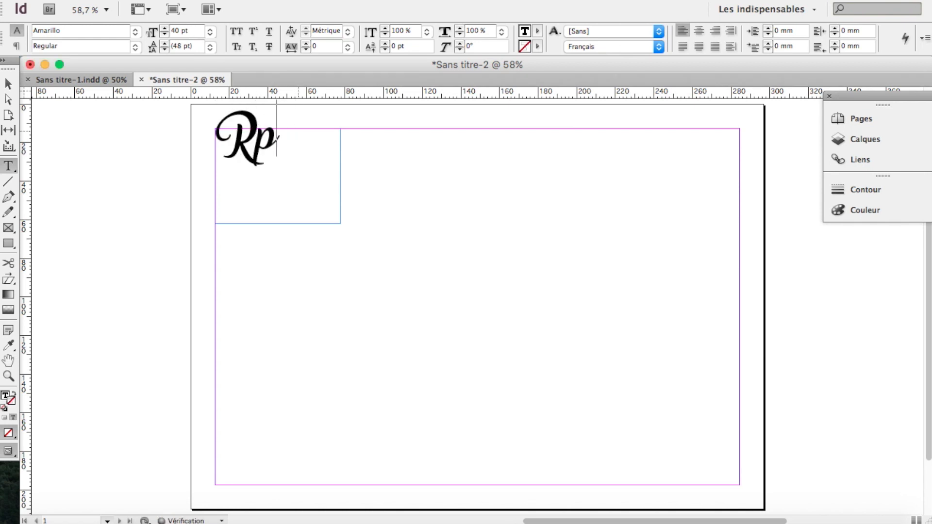
pyautogui.press('BackSpace')
pyautogui.press('BackSpace')
pyautogui.write('rp')
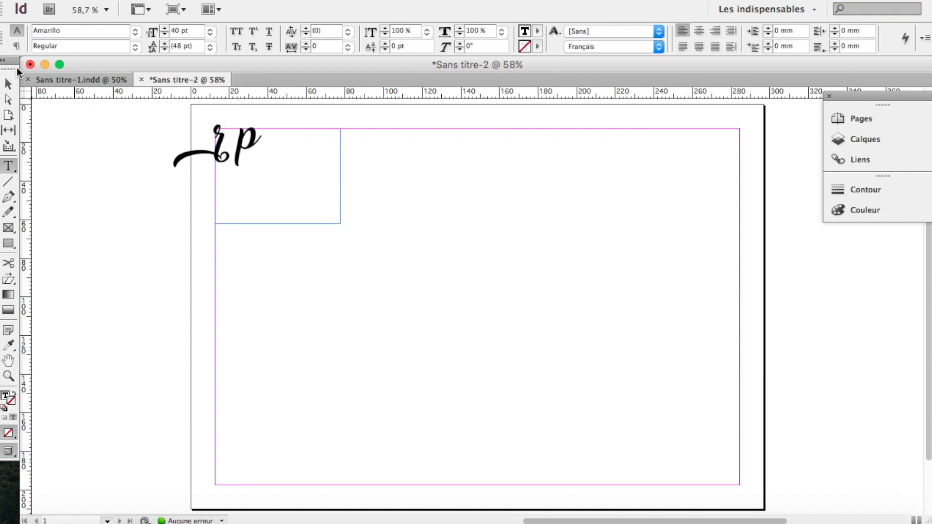
pyautogui.click(8, 86)
pyautogui.click(868, 30)
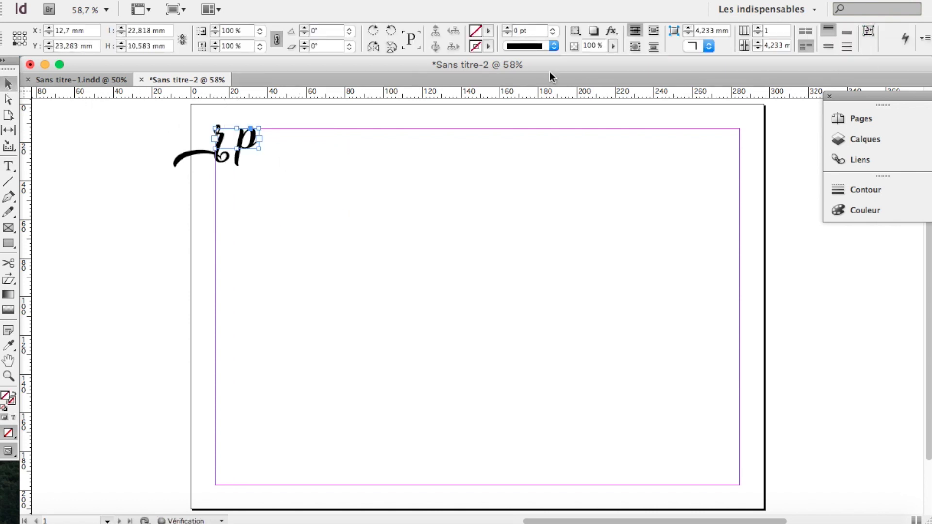
# Step: Duplicate the "r p" frame beside the original, about 48.5 × 32 mm in size, and change the copy's text to "R P"
pyautogui.keyDown('alt'); pyautogui.moveTo(240, 148); pyautogui.dragTo(382, 190); pyautogui.keyUp('alt')
pyautogui.doubleClick(311, 143)
pyautogui.press('super+a')
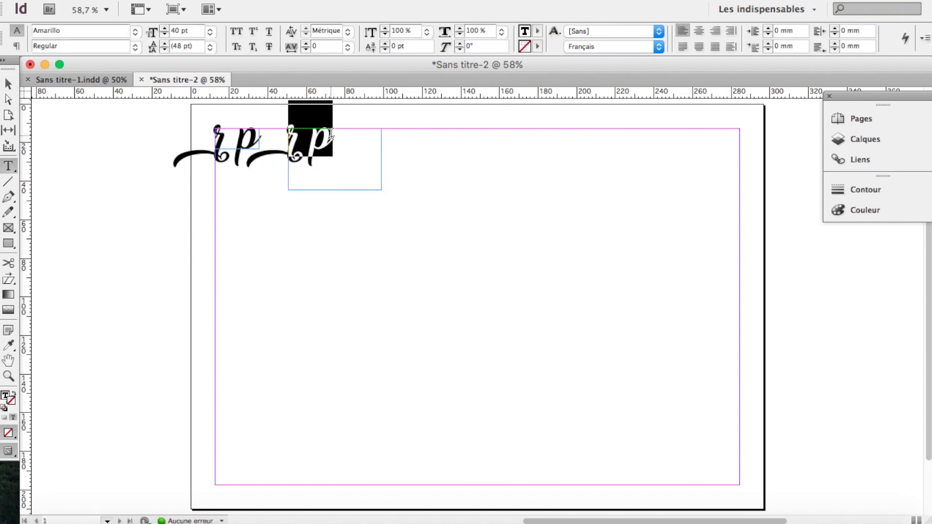
pyautogui.write('RP')
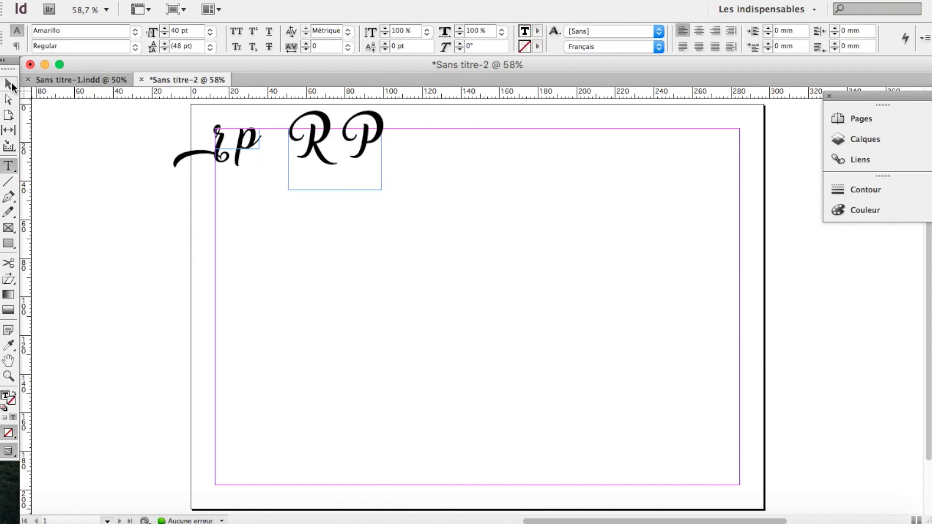
# Step: Duplicate the "R P" frame farther along the row and set the copy's font to Brodo Thin Grunge
pyautogui.click(8, 84)
pyautogui.moveTo(366, 139); pyautogui.dragTo(448, 147)
pyautogui.press('shift+super+a')
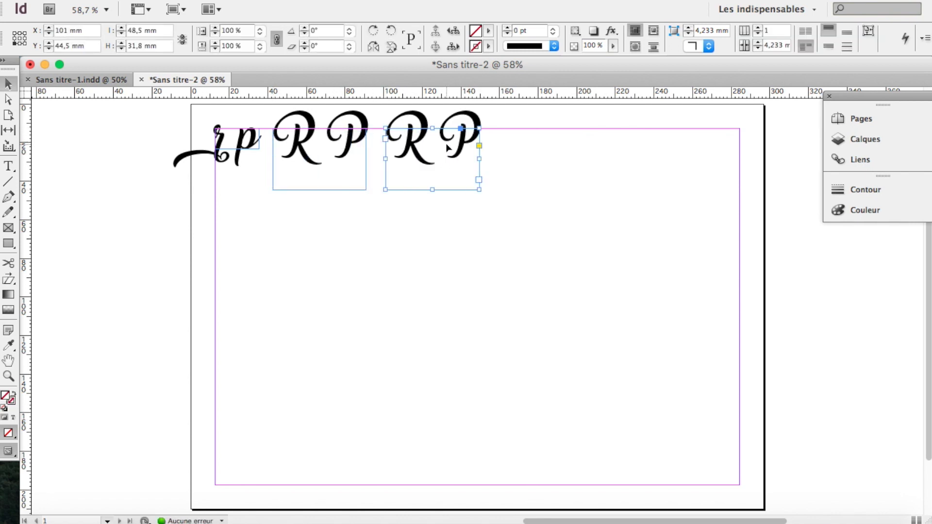
pyautogui.tripleClick(447, 145)
pyautogui.click(137, 32)
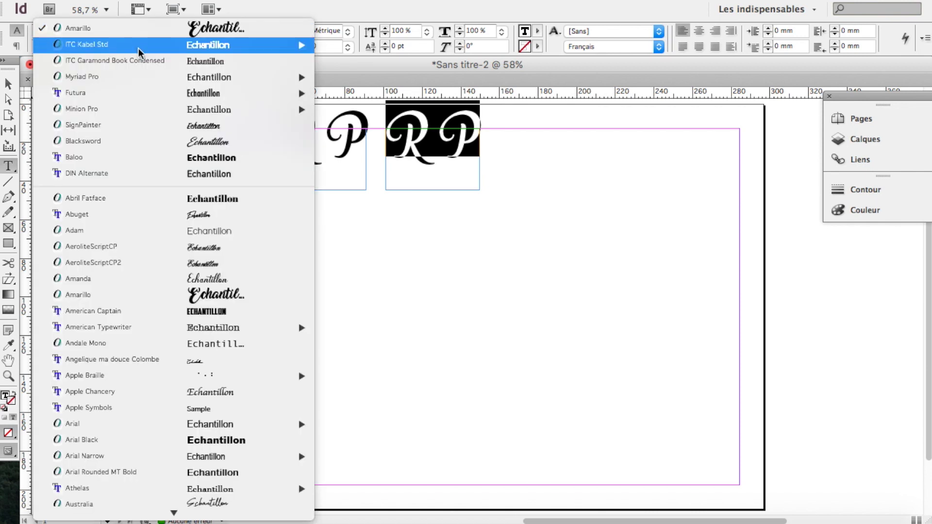
pyautogui.scroll(-15, 155, 150)
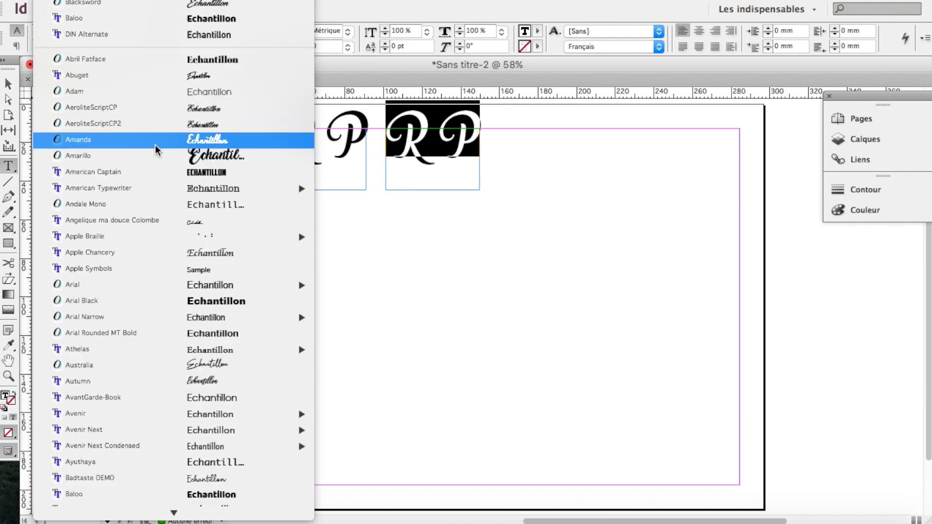
pyautogui.scroll(-4, 155, 150)
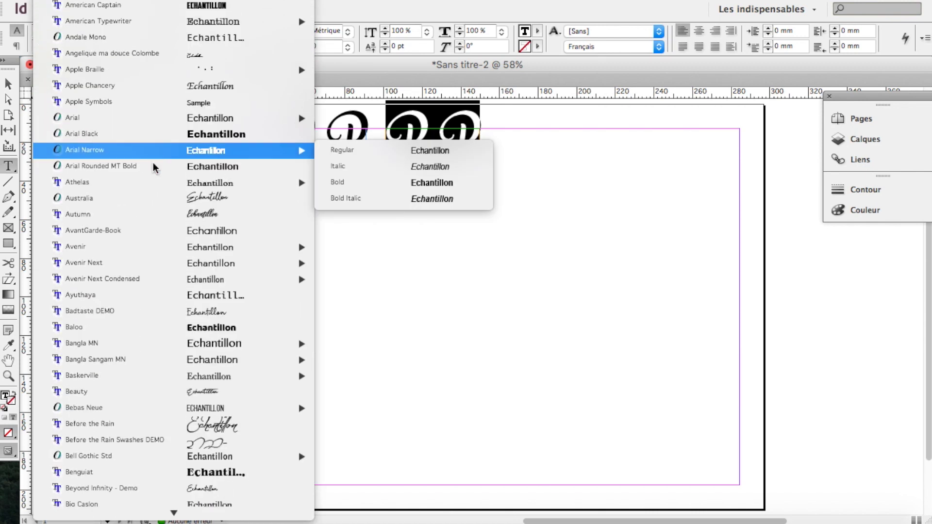
pyautogui.scroll(-11, 153, 304)
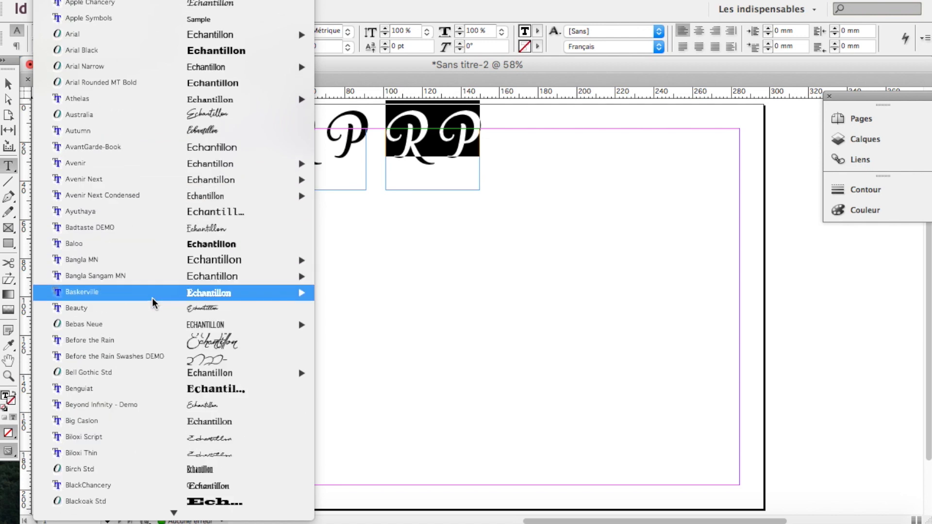
pyautogui.scroll(-3, 153, 304)
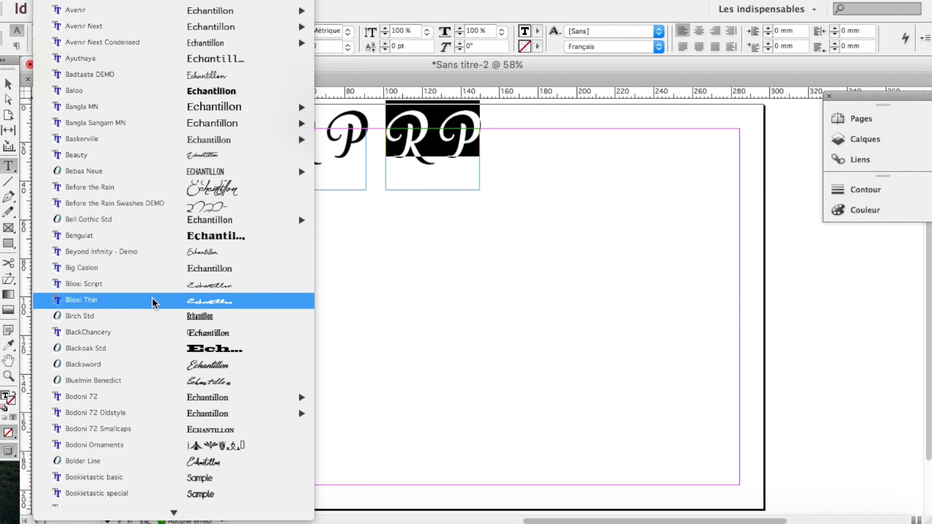
pyautogui.scroll(-10, 153, 303)
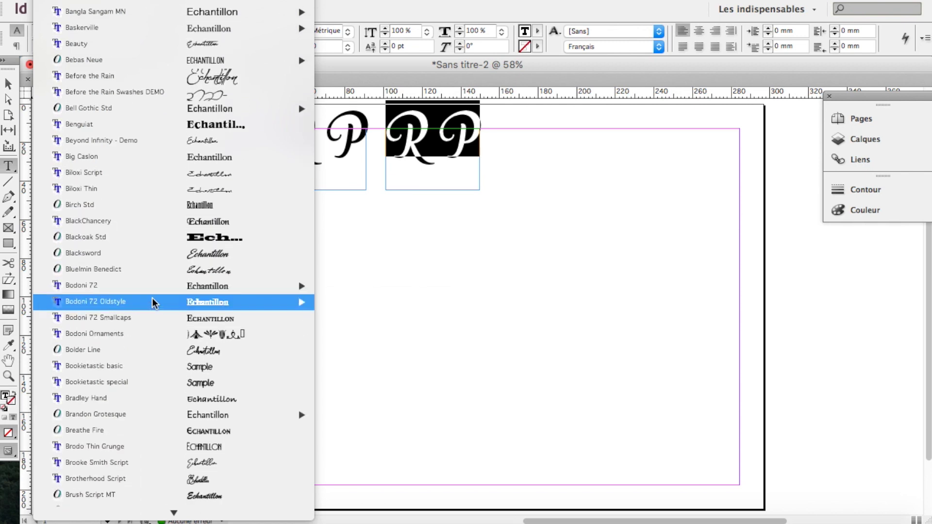
pyautogui.scroll(-2, 153, 303)
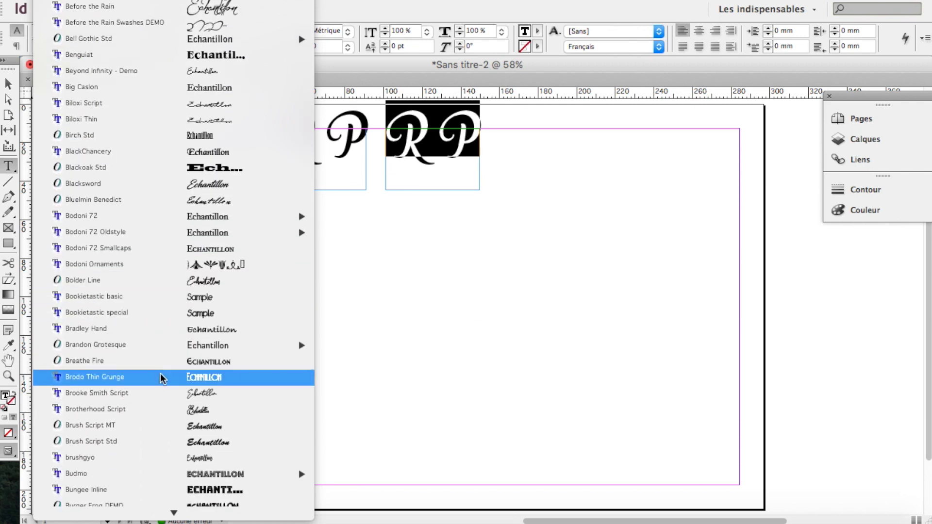
pyautogui.click(177, 377)
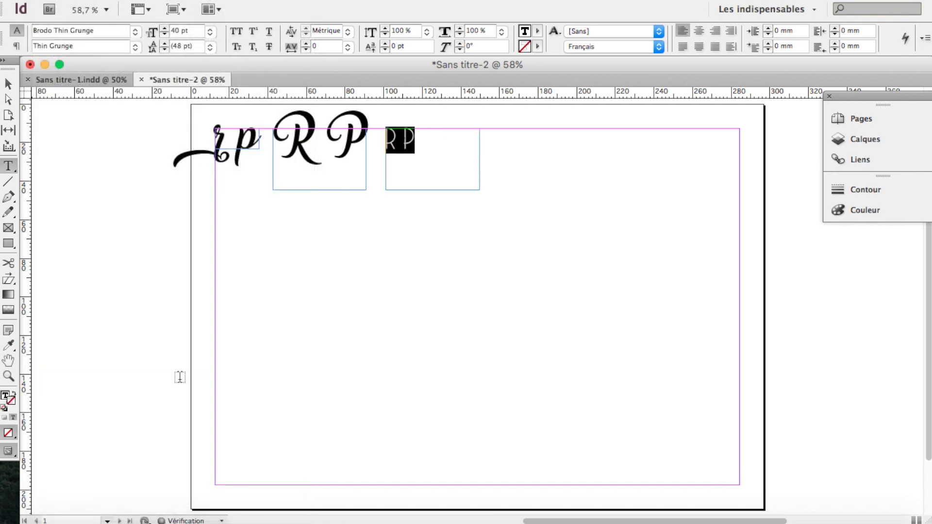
# Step: Increase the Brodo Thin Grunge initials to 60 pt and fit their frame to the content
pyautogui.hotkey('shift', 'Up')
pyautogui.hotkey('shift', 'Up')
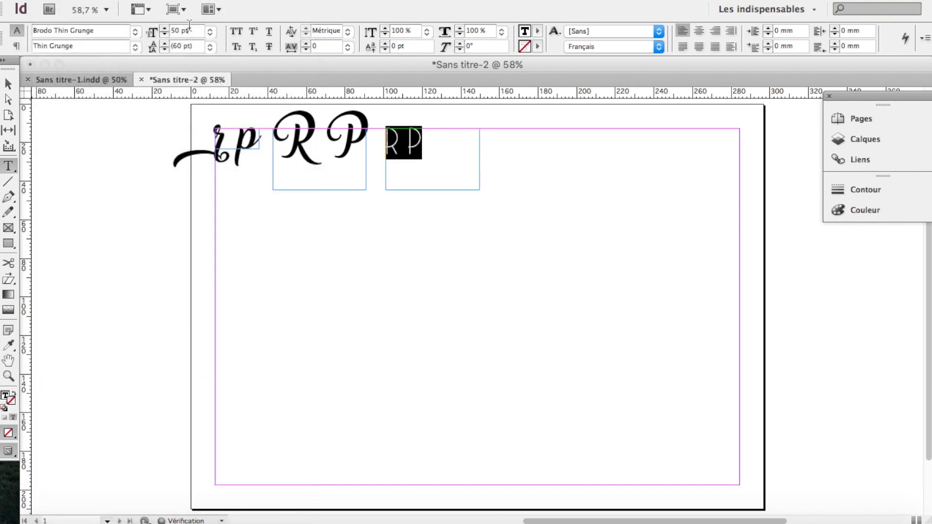
pyautogui.press('Escape')
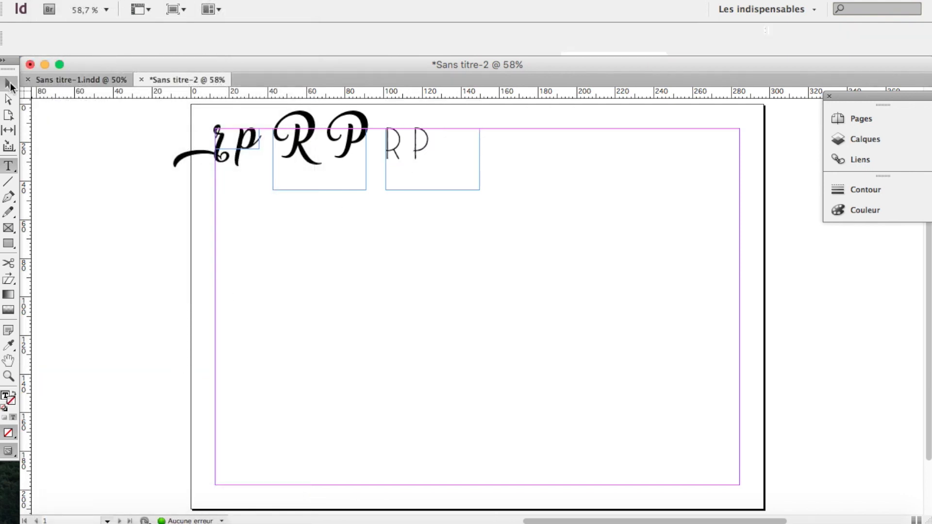
pyautogui.click(868, 31)
# Step: Duplicate the Brodo Thin Grunge frame beside the original and retype the copy's initials as "RP" without a space
pyautogui.moveTo(407, 160); pyautogui.dragTo(465, 151)
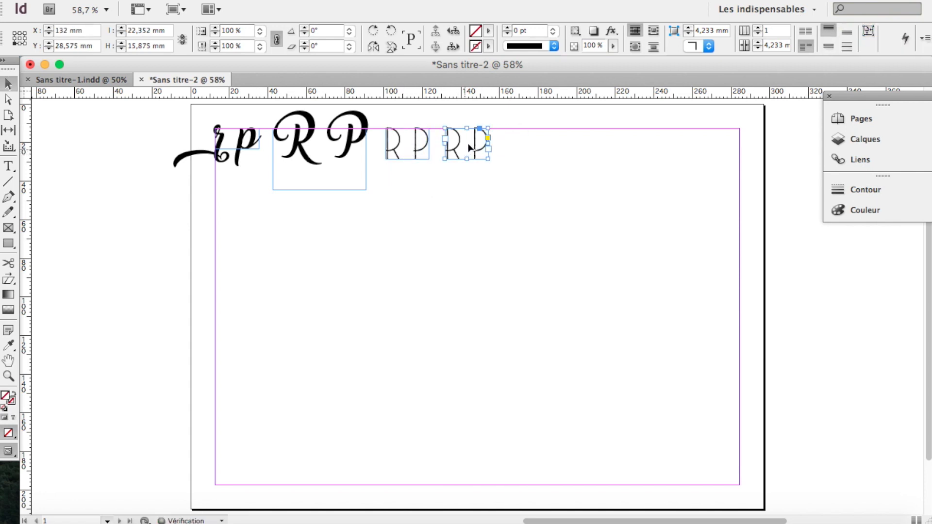
pyautogui.doubleClick(473, 140)
pyautogui.press('super+a')
pyautogui.write('R')
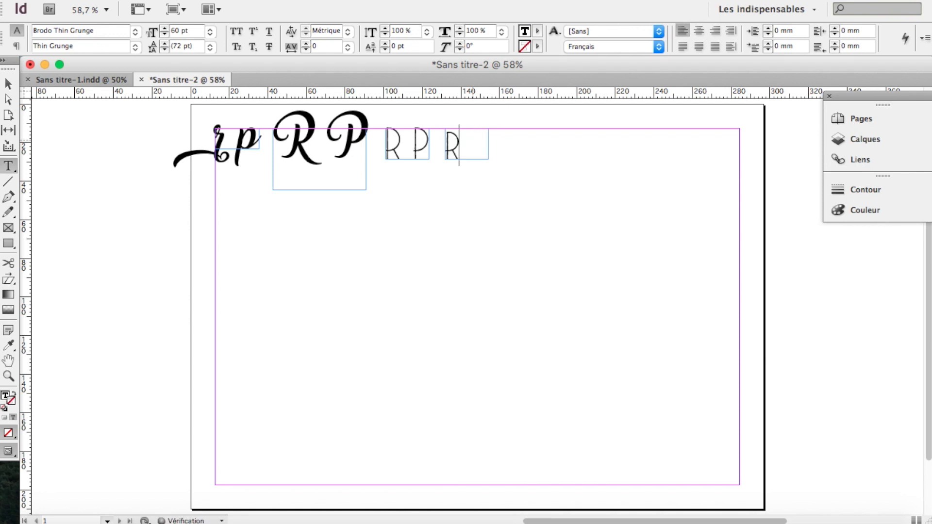
pyautogui.press('super+a')
pyautogui.press('BackSpace')
pyautogui.press('super+z')
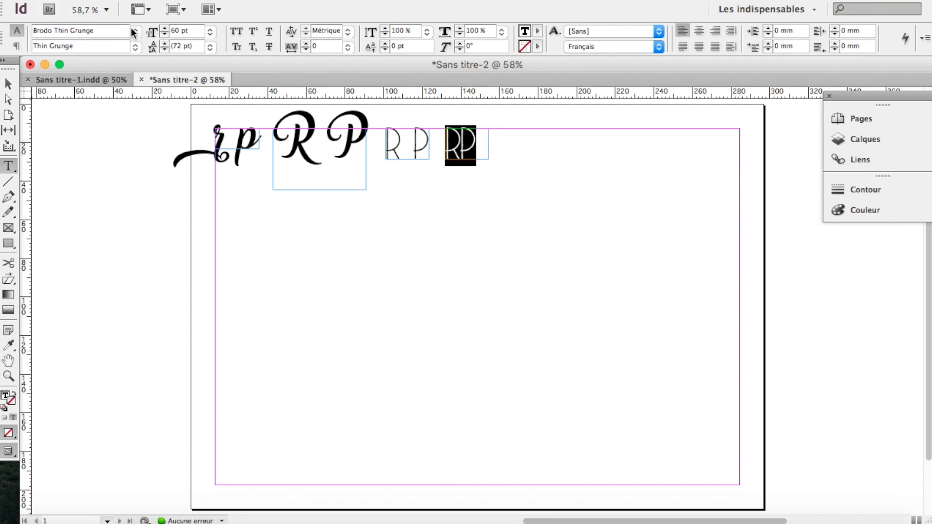
# Step: Set the "RP" copy in the Australia font and enlarge its frame to about 45 × 30 mm
pyautogui.click(133, 32)
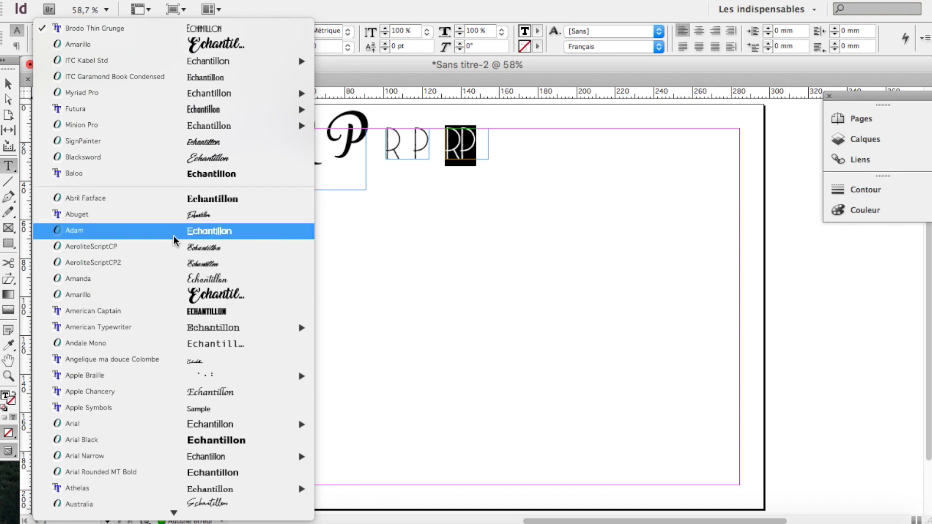
pyautogui.click(211, 504)
pyautogui.press('Escape')
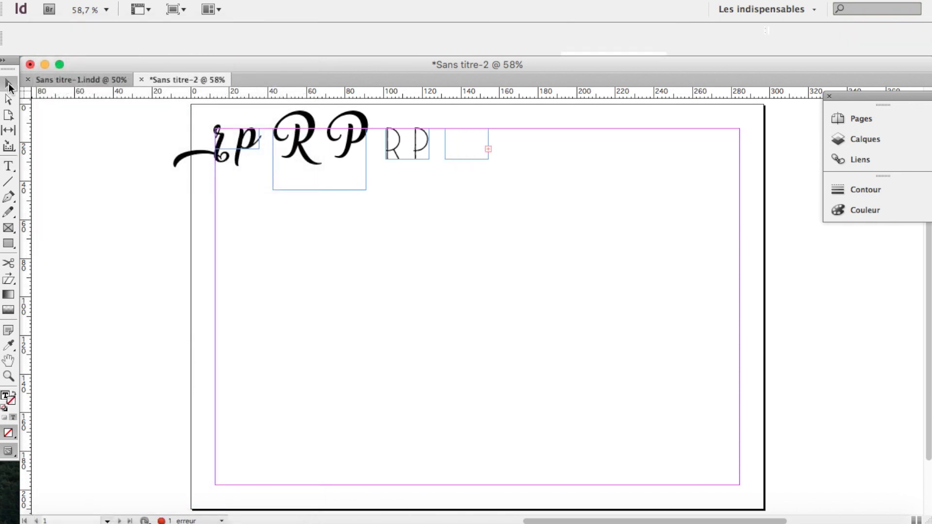
pyautogui.moveTo(488, 159); pyautogui.dragTo(532, 187)
pyautogui.click(572, 183)
# Step: Duplicate the Australia initials, change the copy to lowercase "r p" and fit its frame to the content
pyautogui.moveTo(496, 154); pyautogui.dragTo(592, 151)
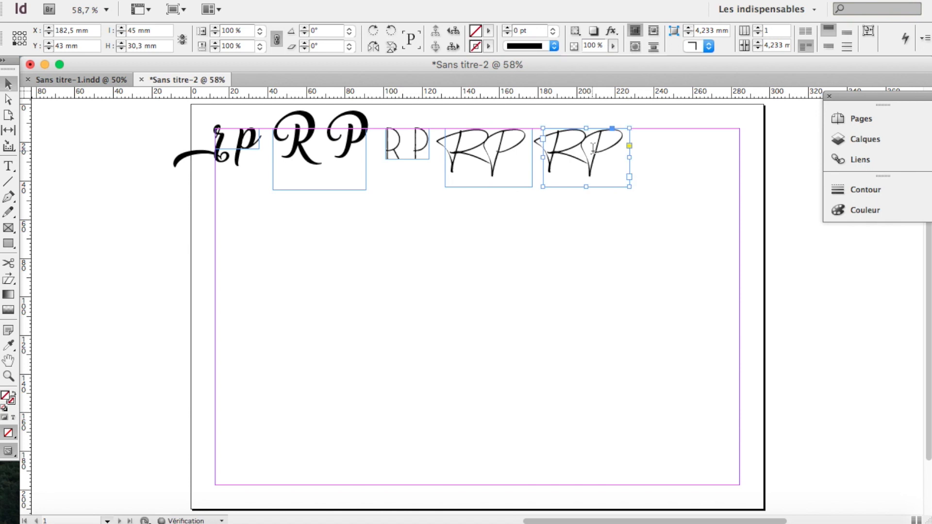
pyautogui.tripleClick(592, 151)
pyautogui.write('rp')
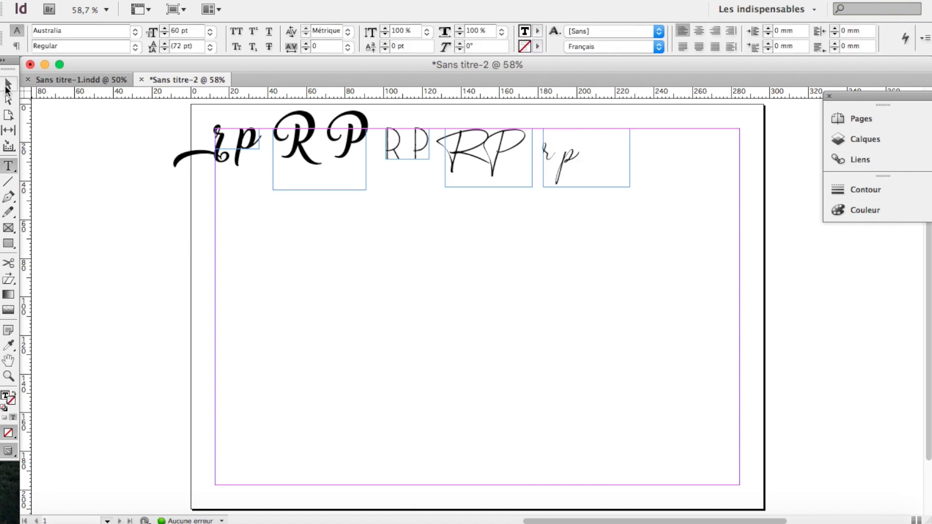
pyautogui.click(8, 87)
pyautogui.click(869, 32)
pyautogui.click(661, 256)
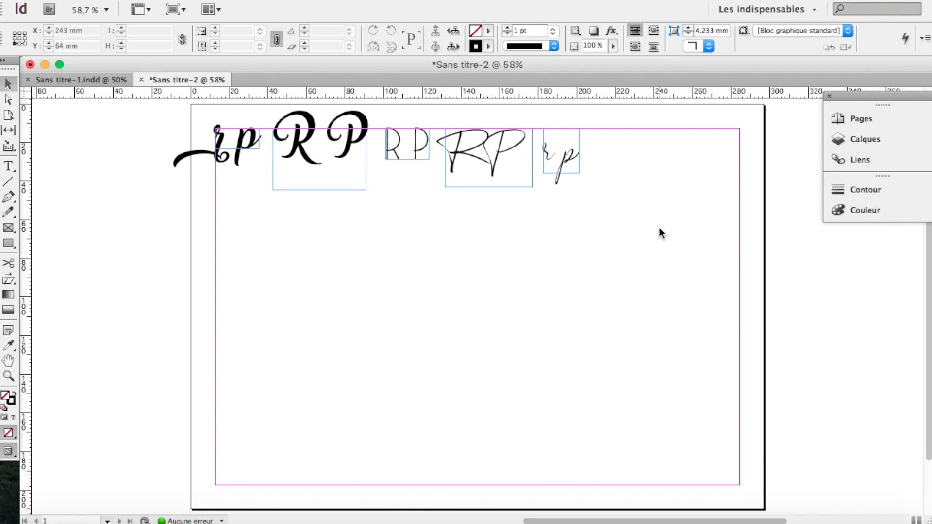
pyautogui.press('w')
pyautogui.press('w')
# Step: Add a copy of the Australia "RP" frame at the end of the row, set in Bookietastic basic with its frame fitted to content
pyautogui.moveTo(515, 144); pyautogui.dragTo(663, 142)
pyautogui.tripleClick(663, 141)
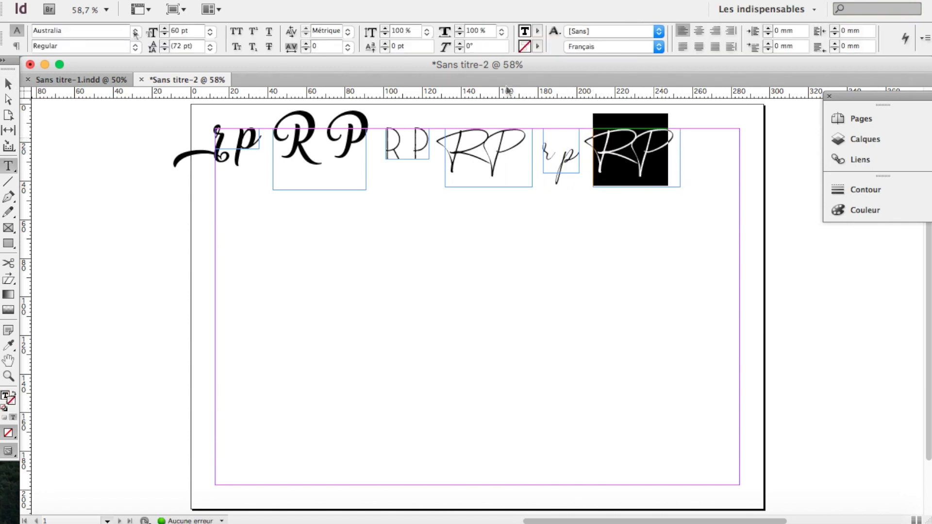
pyautogui.click(135, 31)
pyautogui.scroll(-4, 132, 214)
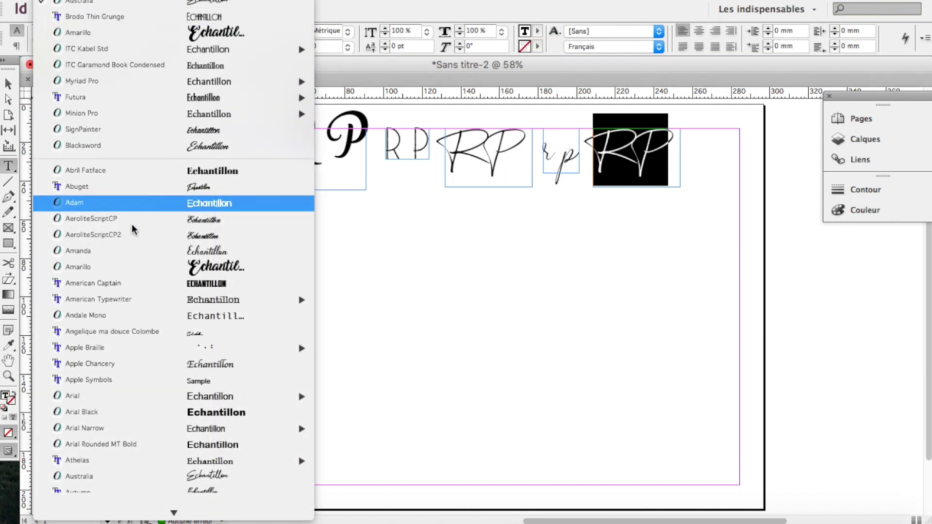
pyautogui.scroll(-8, 134, 229)
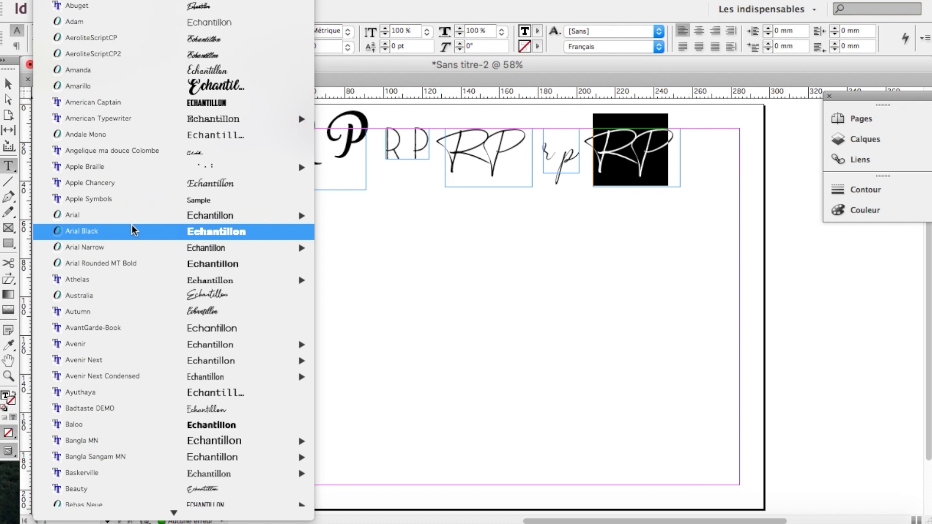
pyautogui.scroll(-10, 134, 231)
pyautogui.scroll(-4, 134, 231)
pyautogui.scroll(-3, 134, 231)
pyautogui.scroll(-6, 133, 230)
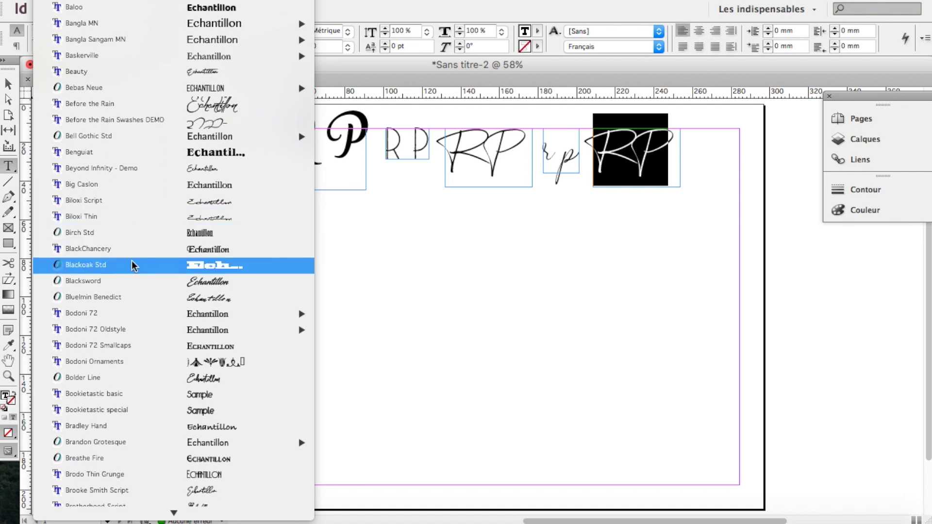
pyautogui.moveTo(140, 335)
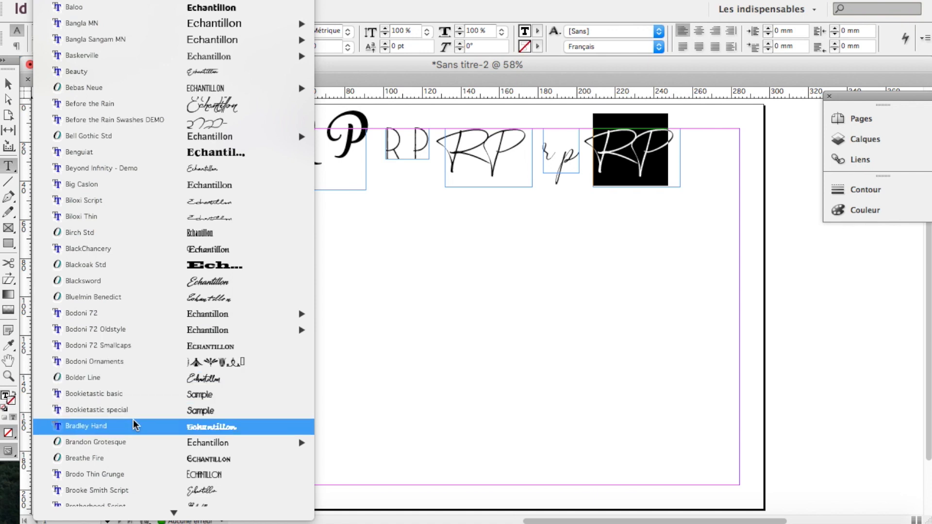
pyautogui.scroll(-2, 134, 424)
pyautogui.scroll(-10, 133, 424)
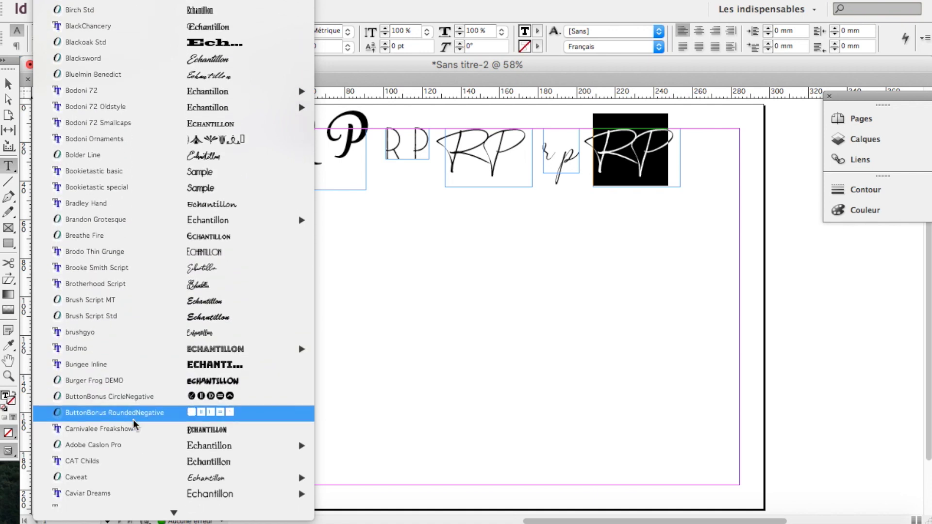
pyautogui.scroll(-1, 133, 424)
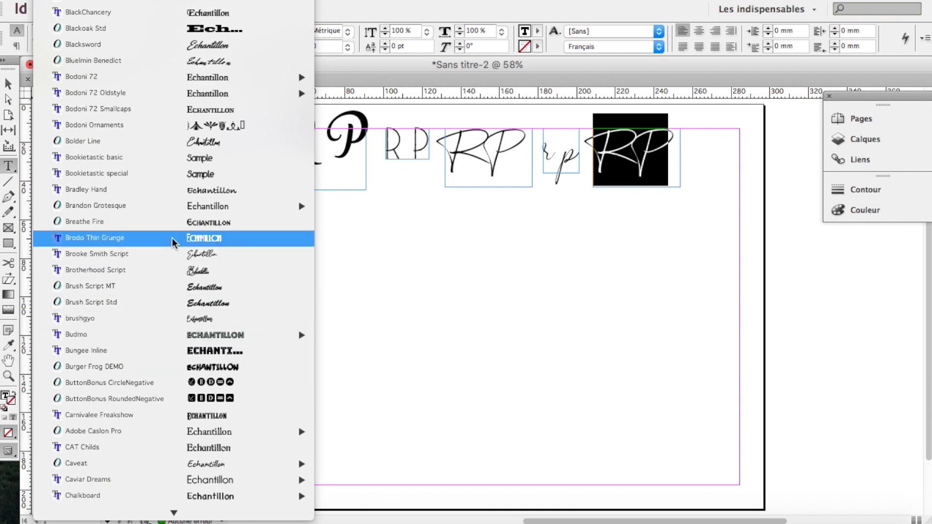
pyautogui.click(214, 161)
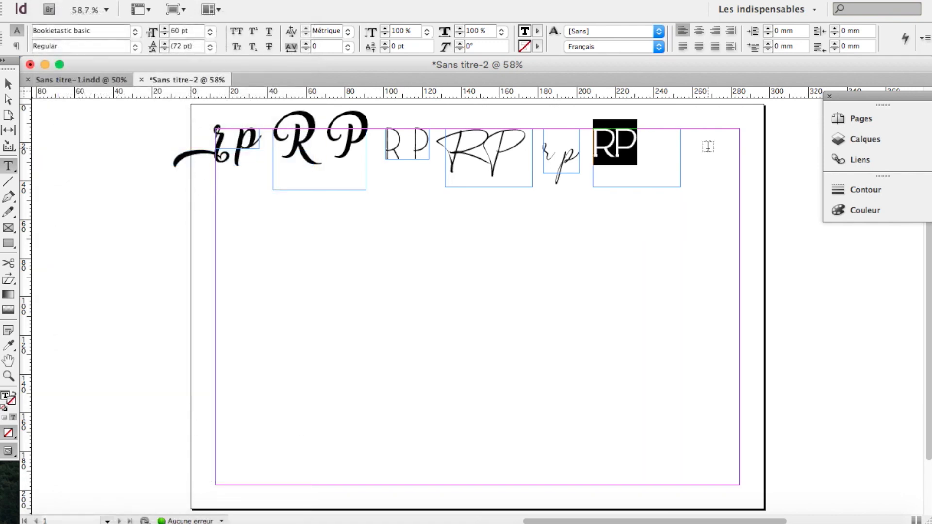
pyautogui.click(7, 85)
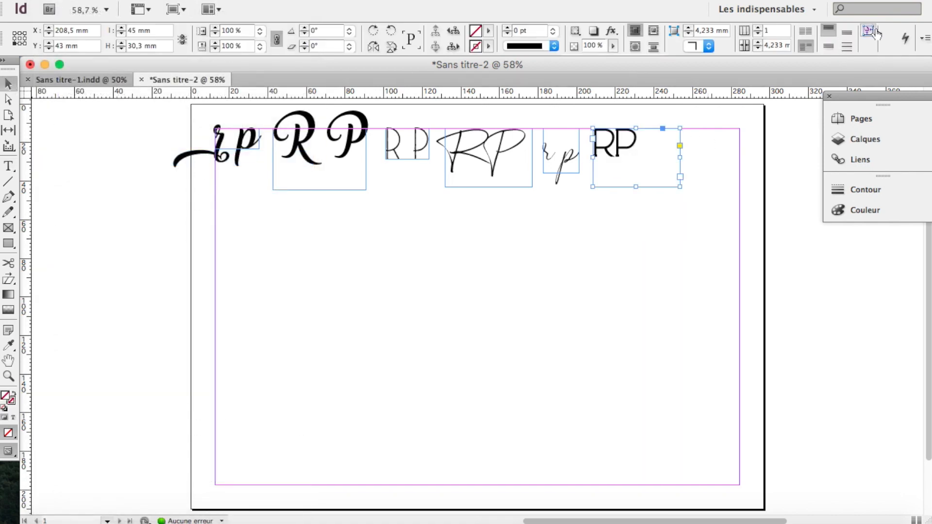
pyautogui.click(868, 30)
# Step: Duplicate the Bookietastic basic "RP" frame with a larger frame and change the copy's text to "r p"
pyautogui.moveTo(623, 150); pyautogui.dragTo(746, 193)
pyautogui.doubleClick(713, 153)
pyautogui.press('super+a')
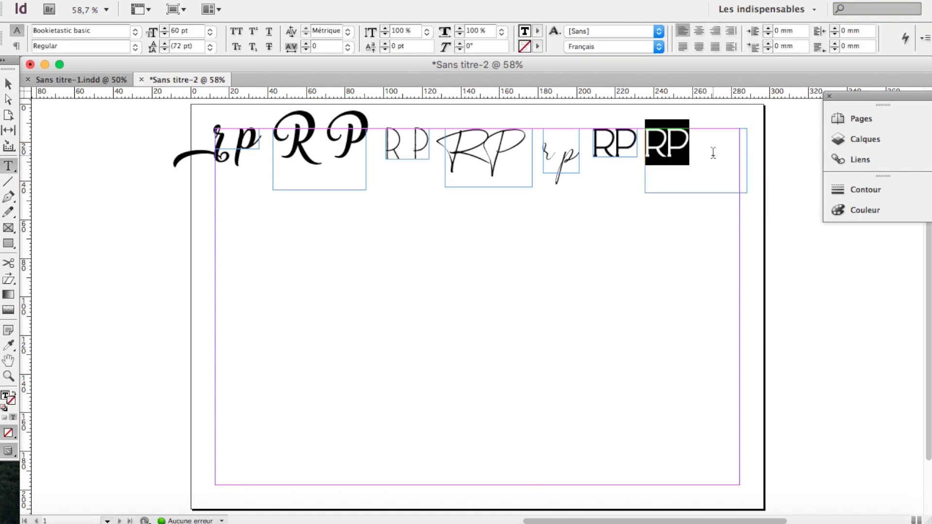
pyautogui.write('r p')
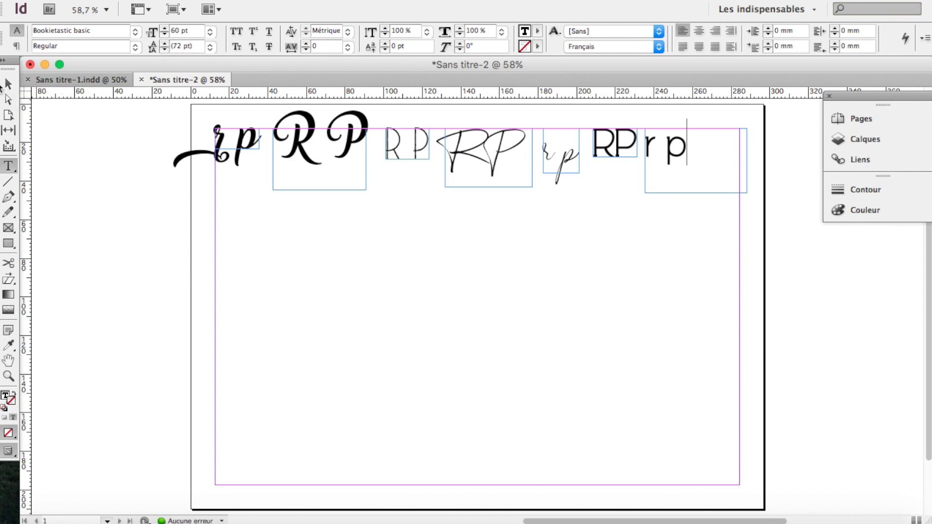
# Step: Move the Bookietastic basic "r p" frame slightly away from the "RP" beside it and fit the frame to its content
pyautogui.click(7, 85)
pyautogui.moveTo(692, 182); pyautogui.dragTo(702, 169)
pyautogui.click(867, 30)
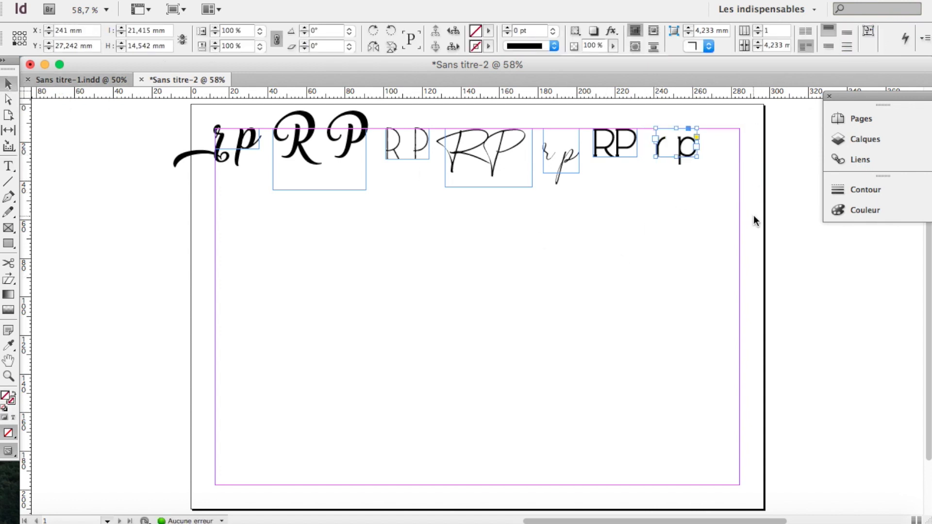
# Step: Shift the whole row of initials to the right until its last frame meets the page's right margin
pyautogui.click(651, 333)
pyautogui.press('w')
pyautogui.press('w')
pyautogui.moveTo(103, 108); pyautogui.dragTo(499, 178)
pyautogui.moveTo(672, 150); pyautogui.dragTo(713, 153)
pyautogui.click(601, 274)
pyautogui.press('w')
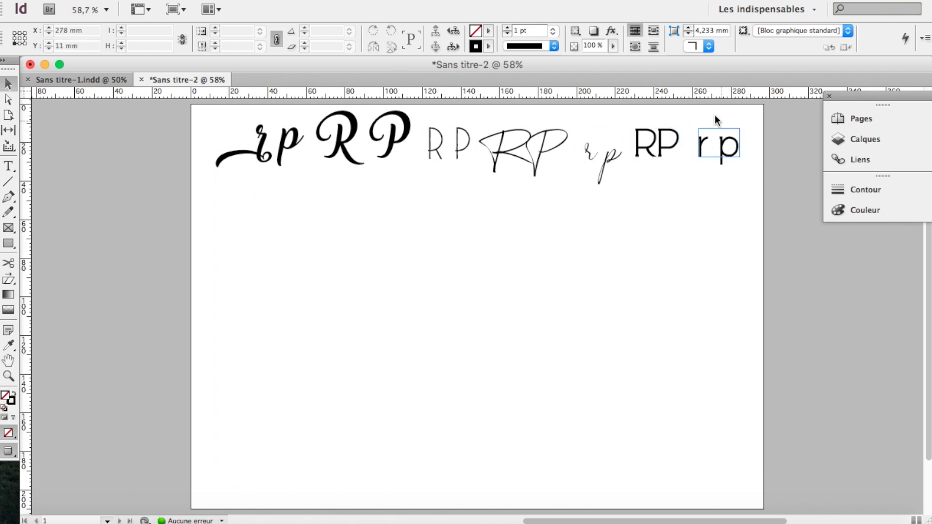
pyautogui.press('w')
# Step: Place a copy of the Amarillo "R P" below the row at the left margin and set it in the Tahu! font
pyautogui.press('t')
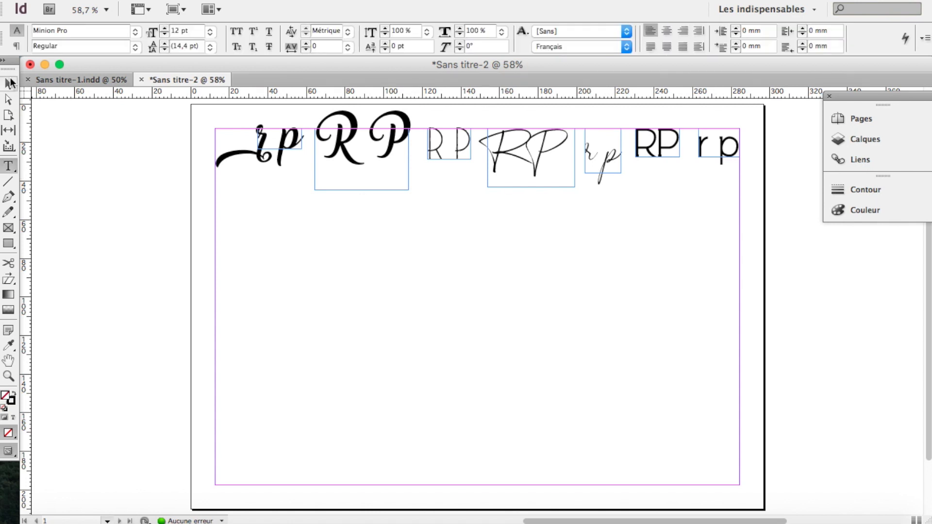
pyautogui.click(10, 84)
pyautogui.moveTo(356, 136); pyautogui.dragTo(257, 217)
pyautogui.tripleClick(257, 217)
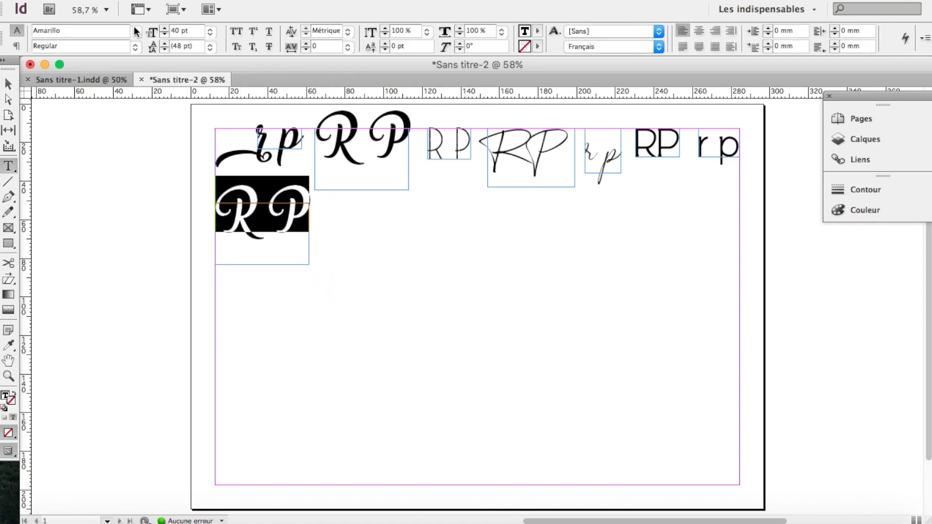
pyautogui.click(137, 32)
pyautogui.press('t')
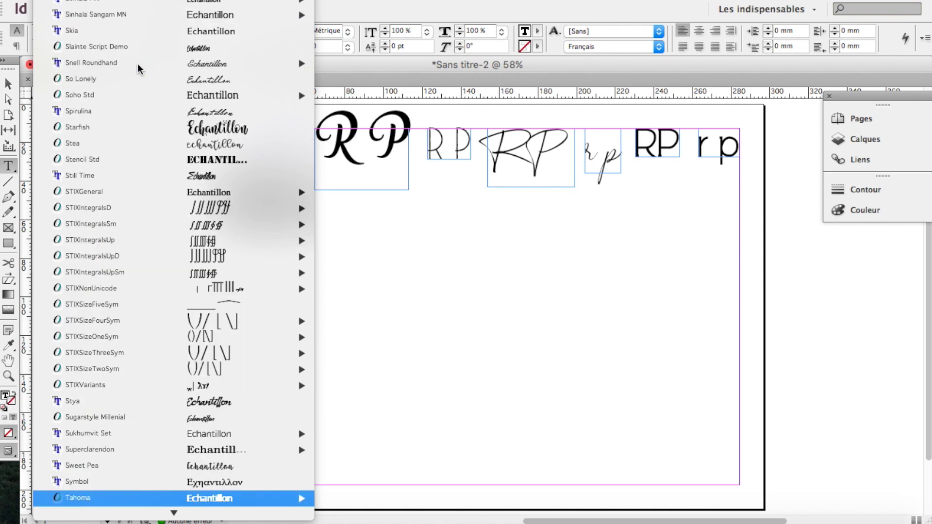
pyautogui.scroll(-5, 203, 449)
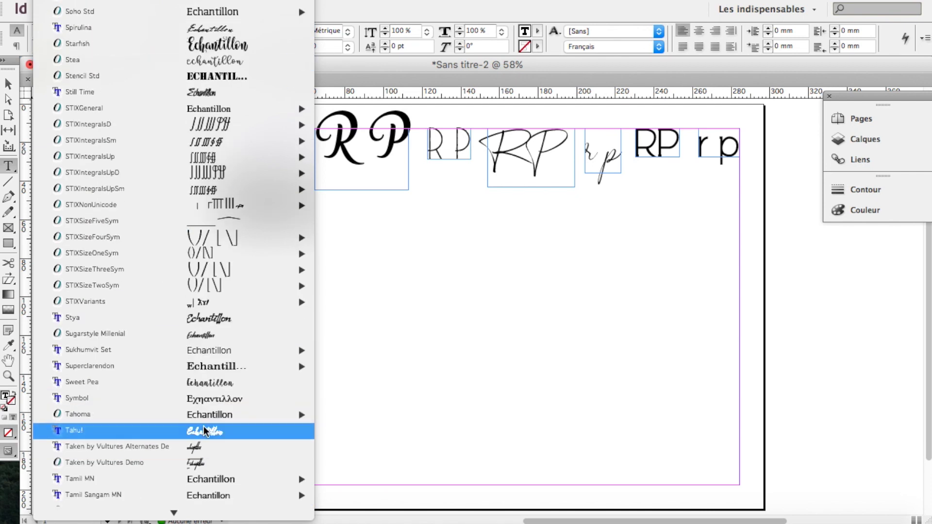
pyautogui.scroll(-5, 203, 383)
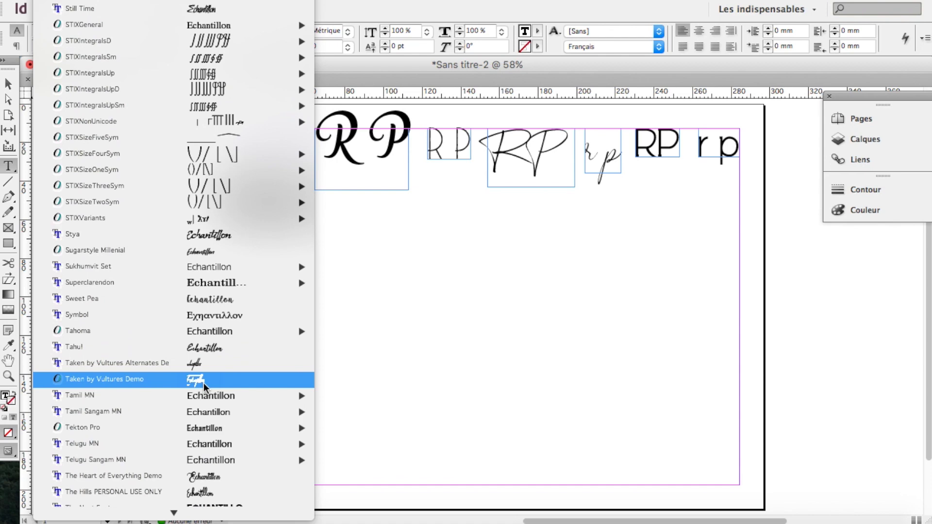
pyautogui.click(211, 347)
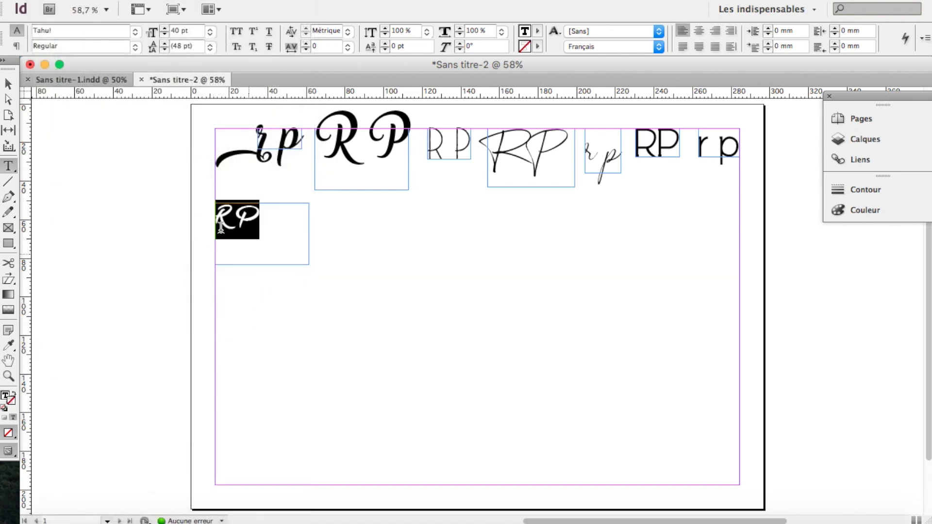
# Step: Fit the Tahu! "RP" frame to its content and add a copy beside it with the text "Rp"
pyautogui.click(9, 84)
pyautogui.moveTo(252, 243); pyautogui.dragTo(321, 246)
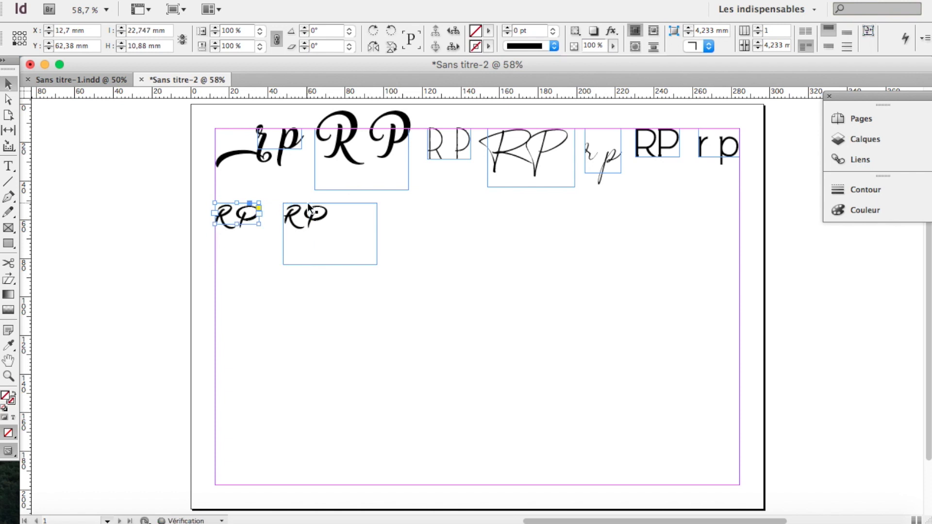
pyautogui.doubleClick(308, 226)
pyautogui.write('rp')
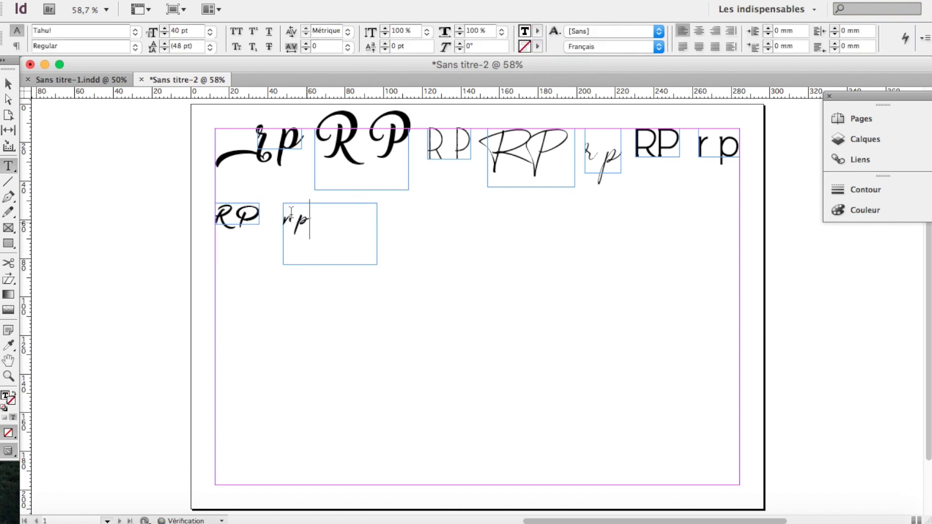
pyautogui.click(293, 220)
pyautogui.press('BackSpace')
pyautogui.write('R')
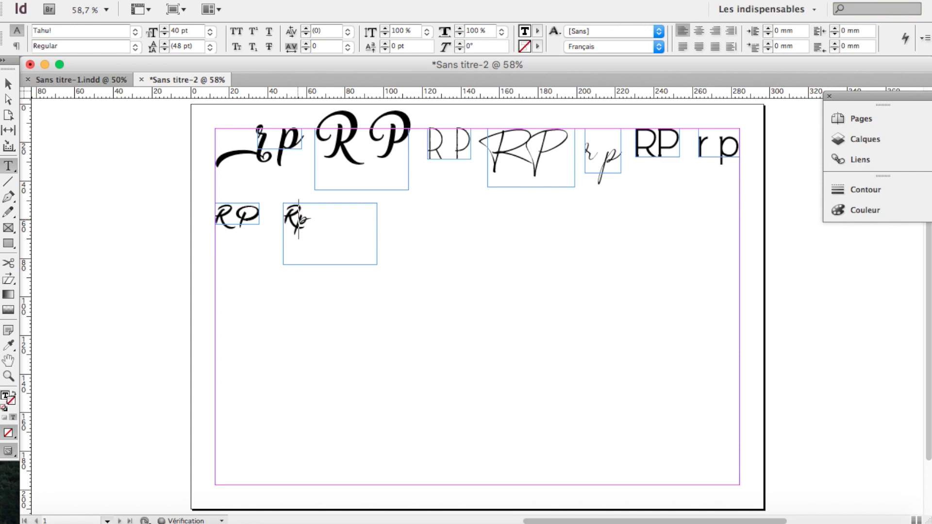
pyautogui.click(8, 87)
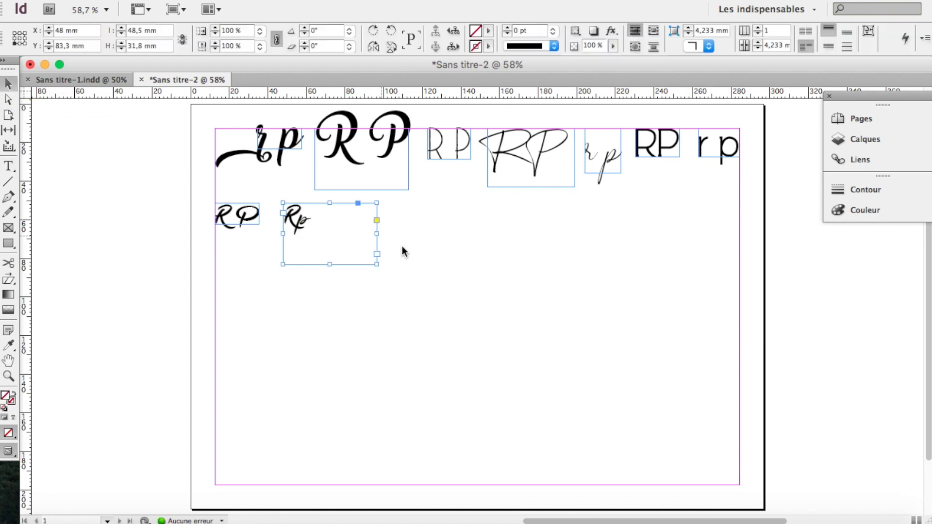
# Step: Set the font size of the Tahu! "Rp" to 80 pt
pyautogui.tripleClick(302, 229)
pyautogui.click(188, 31)
pyautogui.hotkey('shift', 'Up')
pyautogui.hotkey('shift', 'Up')
pyautogui.hotkey('shift', 'Up')
pyautogui.hotkey('shift', 'Up')
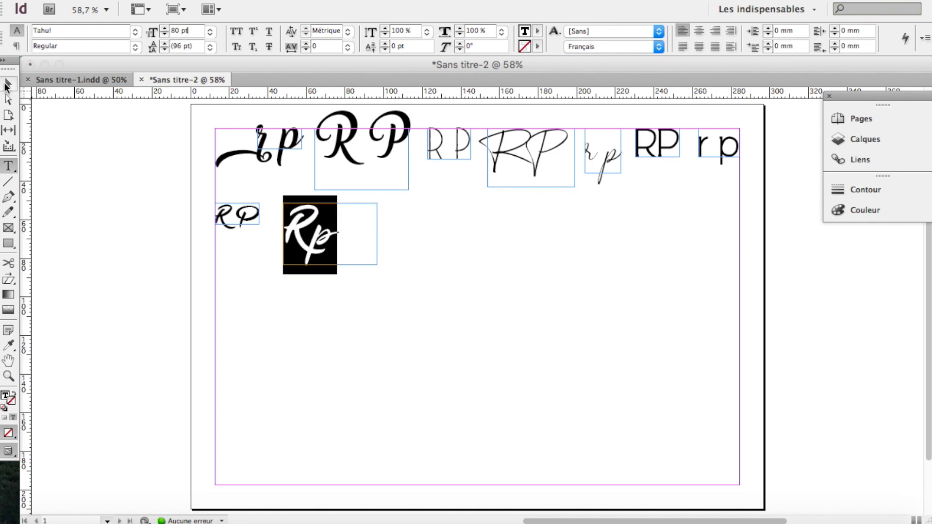
# Step: Duplicate the 80 pt "Rp" to its right and cut the "p" out of the copy, leaving only "R"
pyautogui.click(8, 87)
pyautogui.moveTo(298, 235); pyautogui.dragTo(365, 233)
pyautogui.doubleClick(379, 234)
pyautogui.doubleClick(379, 234)
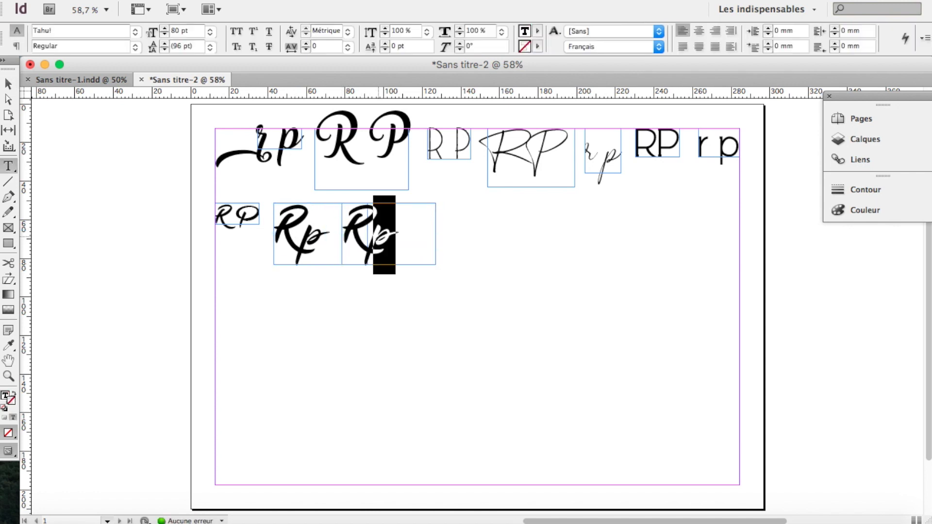
pyautogui.press('BackSpace')
pyautogui.press('Escape')
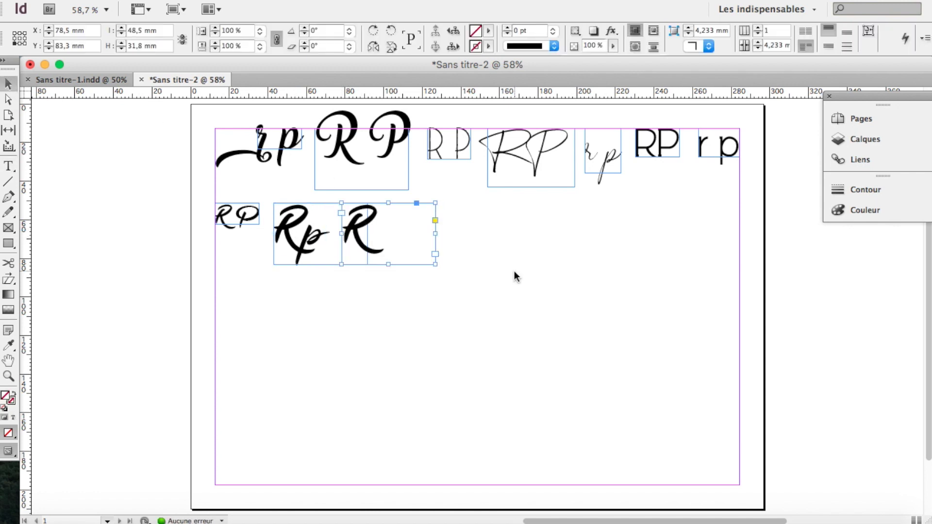
# Step: Paste the "p" as a separate frame at the lower right of the single "R" and fit that frame to its content
pyautogui.hotkey('ctrl', 'v')
pyautogui.moveTo(467, 260); pyautogui.dragTo(425, 240)
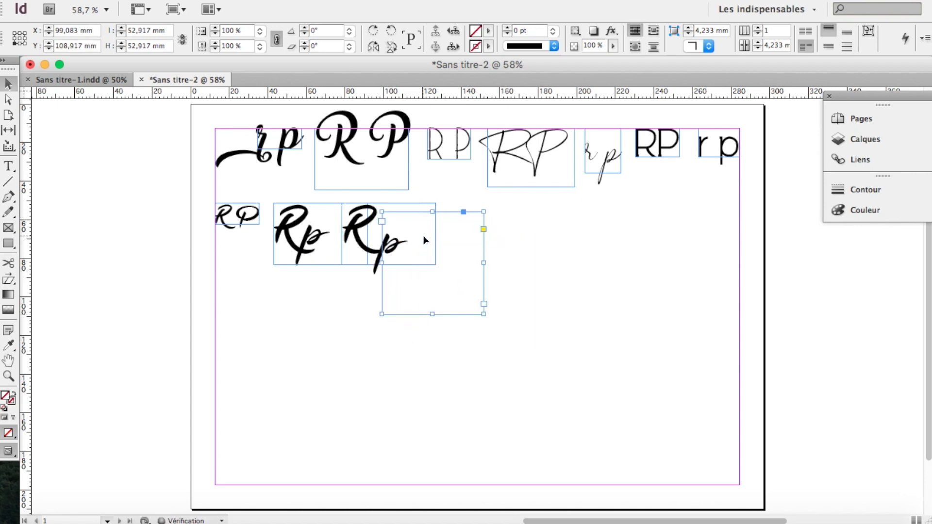
pyautogui.hotkey('shift', 'Down')
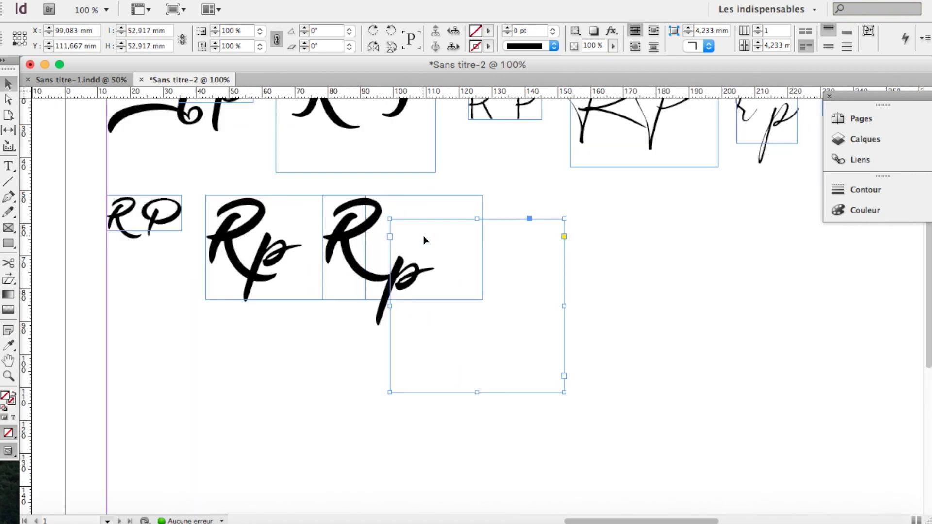
pyautogui.hotkey('ctrl', '1')
pyautogui.click(868, 32)
# Step: Fit the frames of the 80 pt "Rp" and the single "R" to their content
pyautogui.click(361, 234)
pyautogui.keyDown('shift'); pyautogui.click(273, 208); pyautogui.keyUp('shift')
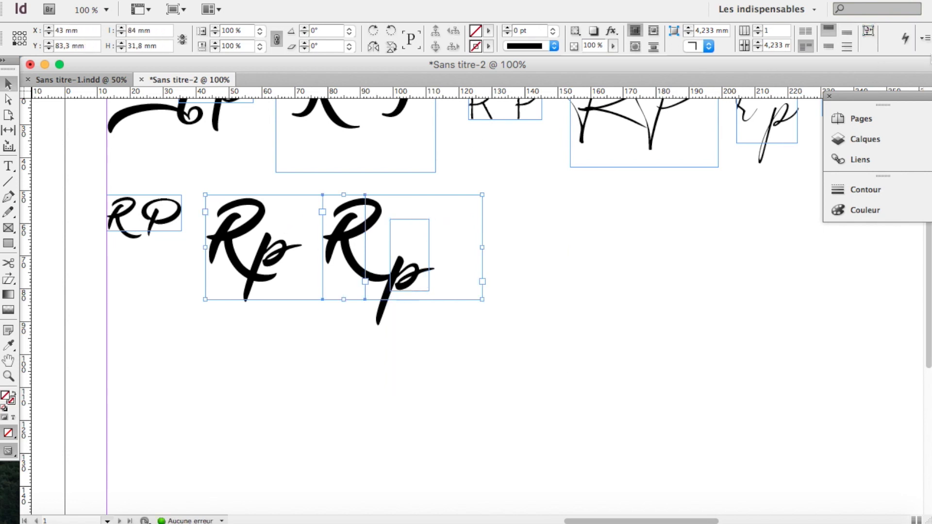
pyautogui.click(867, 34)
pyautogui.click(532, 292)
# Step: Nudge the separate "p" slightly left and down against the tail of the "R"
pyautogui.moveTo(402, 287); pyautogui.dragTo(401, 287)
pyautogui.press('Left')
pyautogui.press('Left')
pyautogui.press('Down')
pyautogui.click(479, 283)
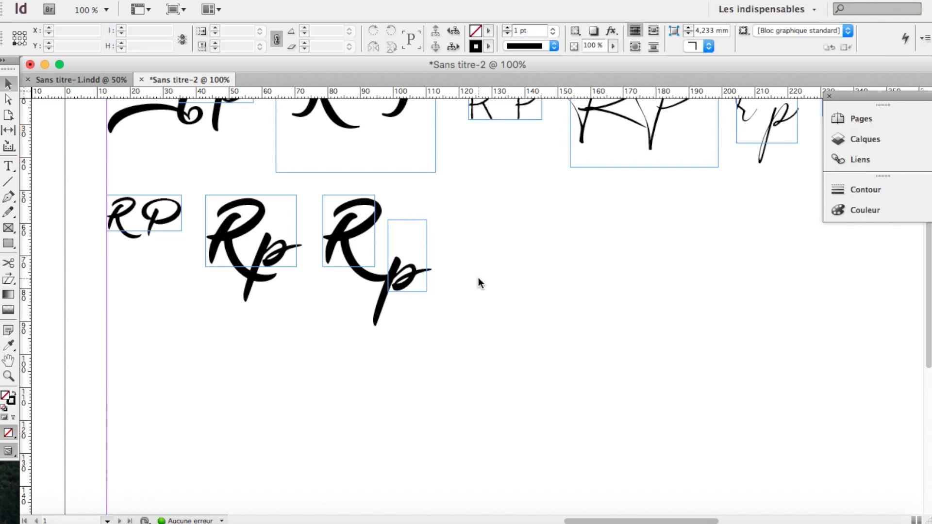
# Step: Raise the separate "p" to a Y position of 78.259 mm so its stem meets the tail of the "R"
pyautogui.press('super+minus')
pyautogui.press('super+minus')
pyautogui.press('super+plus')
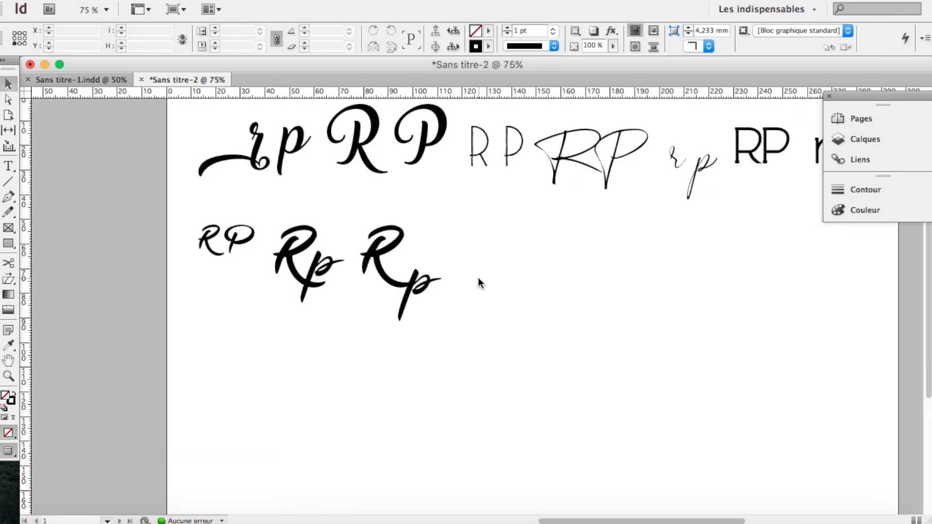
pyautogui.moveTo(414, 292); pyautogui.dragTo(414, 289)
pyautogui.press('super+equal')
pyautogui.press('super+equal')
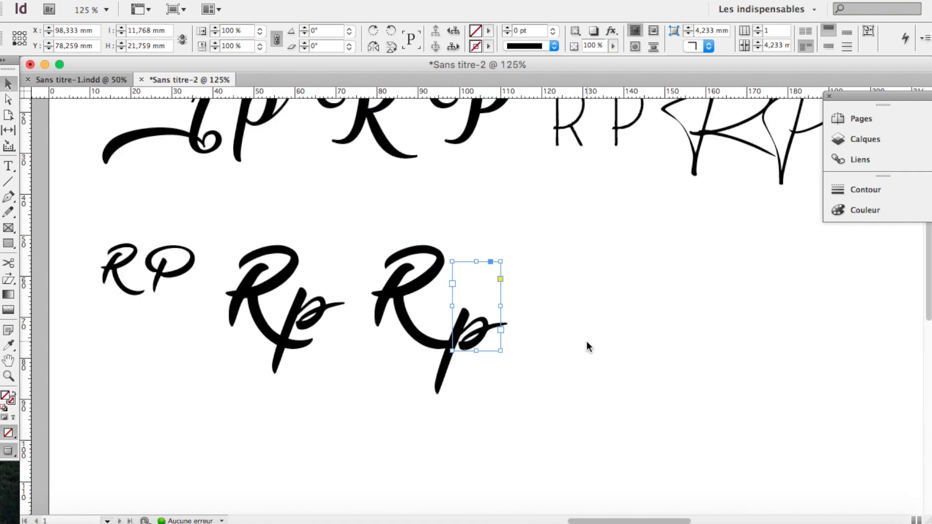
pyautogui.click(586, 341)
pyautogui.click(483, 345)
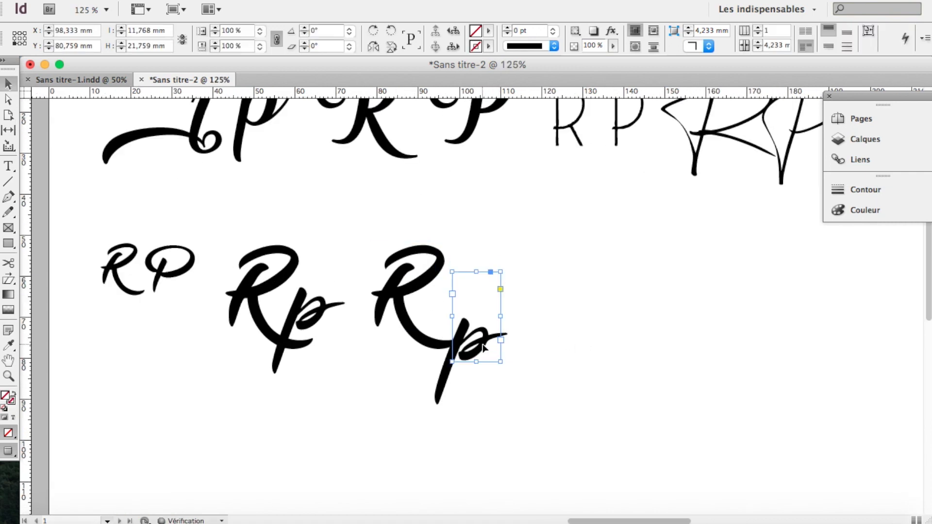
pyautogui.press('Up')
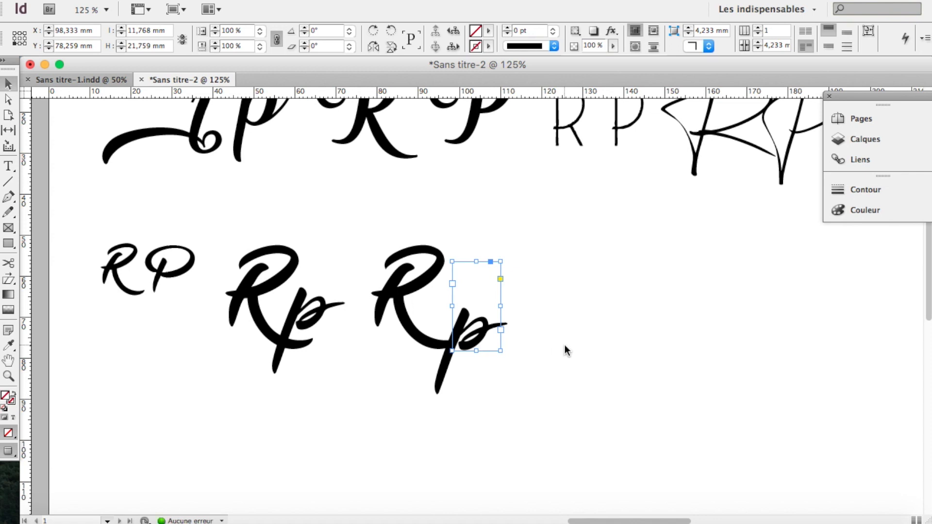
# Step: Duplicate the single Tahu! "R" into the empty space on its right and enlarge the copy's frame to about 66 × 54 mm
pyautogui.click(564, 345)
pyautogui.press('super+minus')
pyautogui.press('super+minus')
pyautogui.press('super+minus')
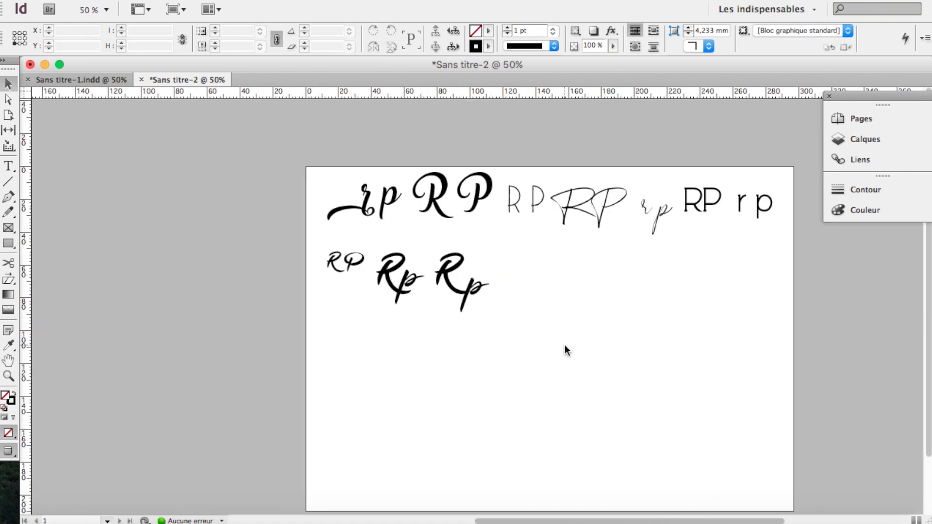
pyautogui.press('super+equal')
pyautogui.hscroll(5, 564, 344)
pyautogui.scroll(2, 564, 345)
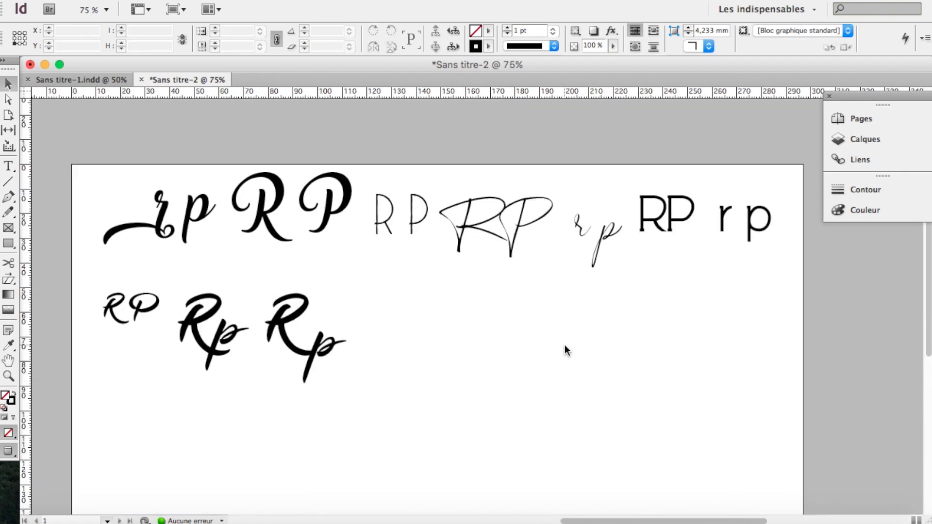
pyautogui.click(274, 335)
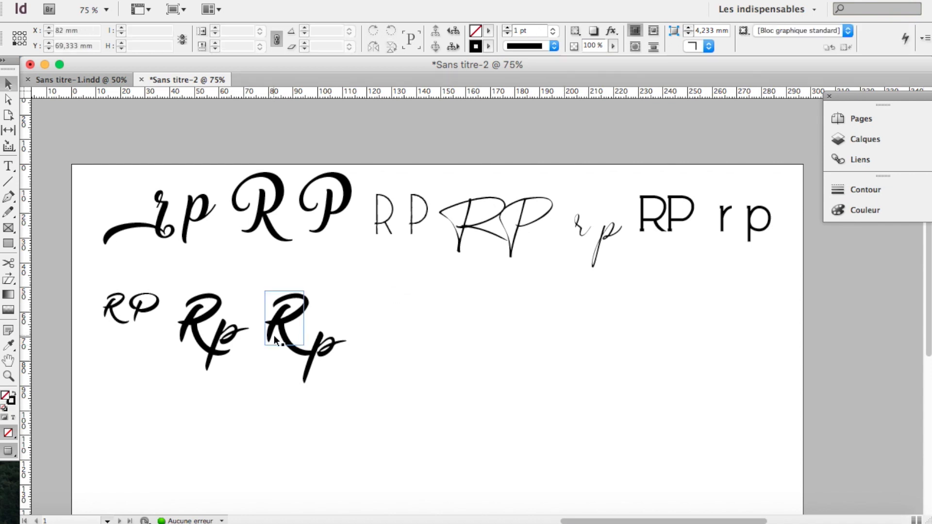
pyautogui.moveTo(274, 335); pyautogui.dragTo(442, 335)
pyautogui.moveTo(450, 338); pyautogui.dragTo(587, 425)
# Step: Set the duplicated "R" in the Signarita Zhai font
pyautogui.doubleClick(487, 333)
pyautogui.press('super+a')
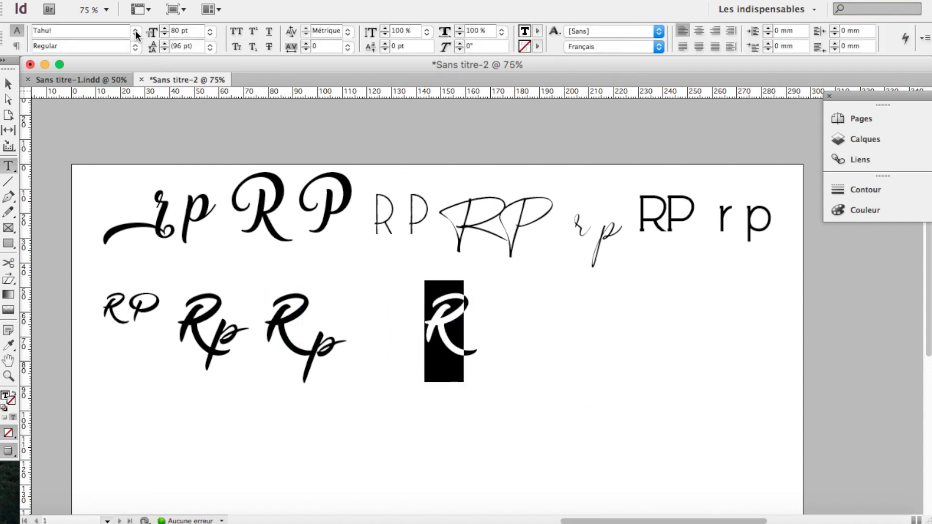
pyautogui.click(136, 32)
pyautogui.scroll(-20, 185, 354)
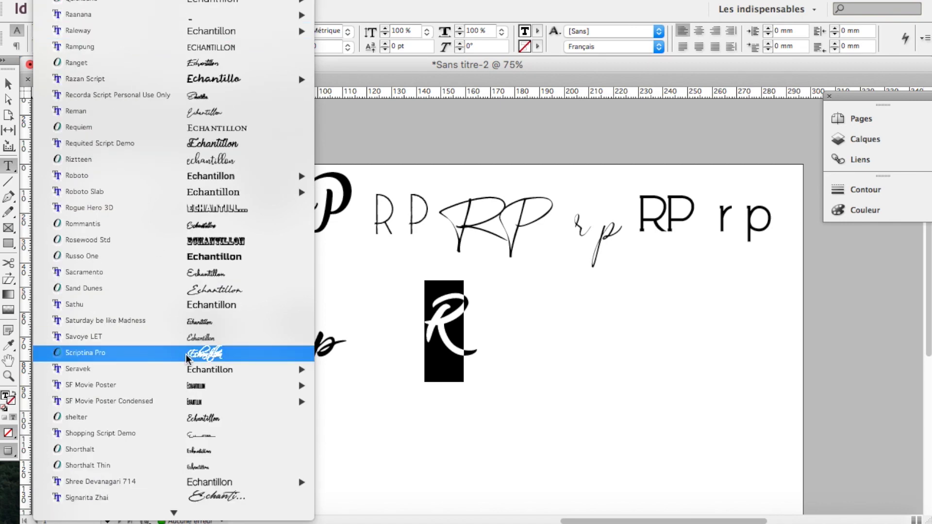
pyautogui.scroll(-2, 185, 354)
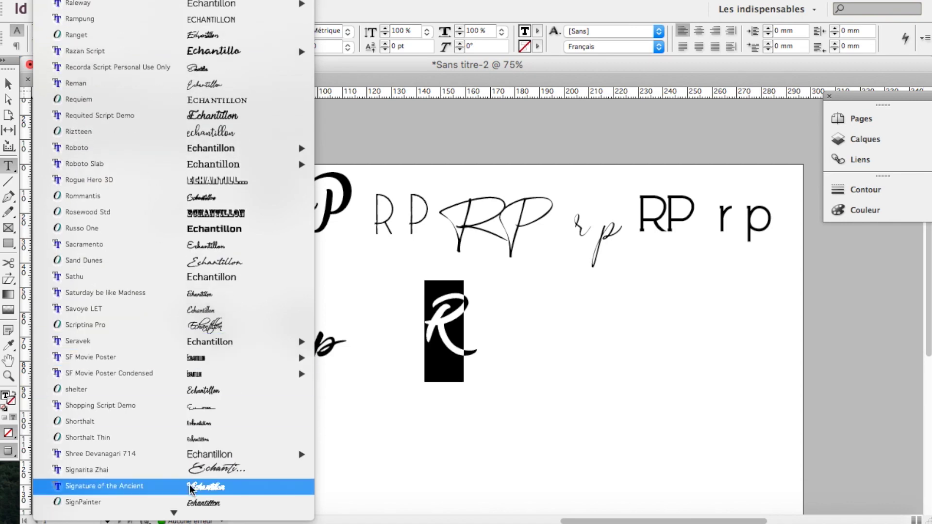
pyautogui.scroll(-5, 191, 489)
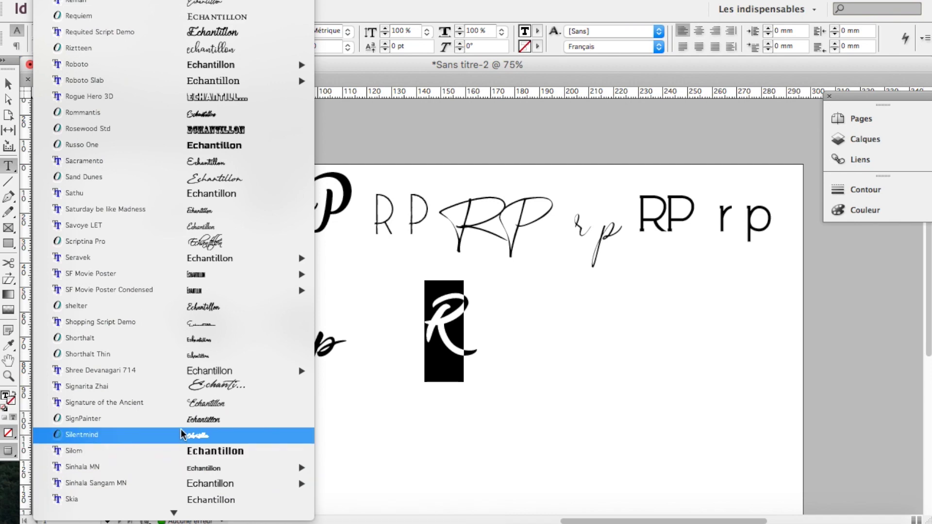
pyautogui.click(186, 387)
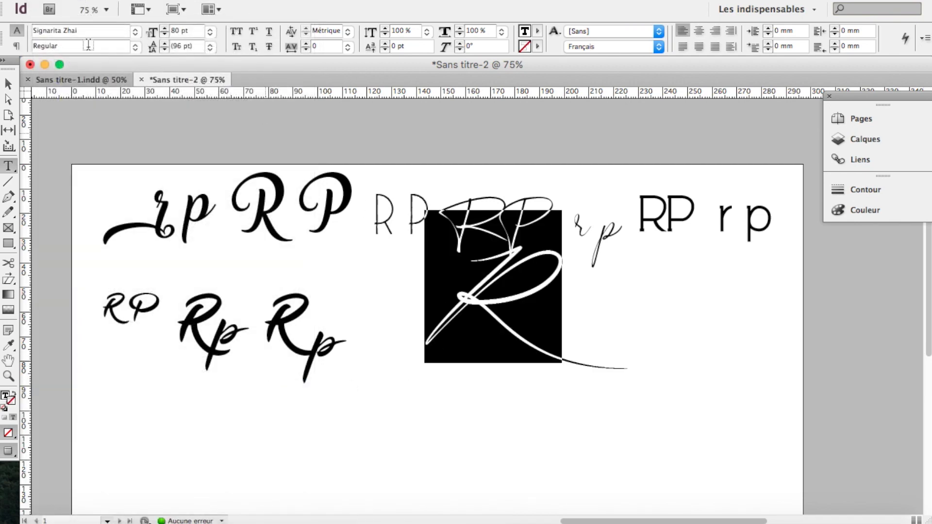
# Step: Move the Signarita Zhai "R" next to the split "Rp", with its frame at about X 118 mm, Y 116.5 mm
pyautogui.click(8, 87)
pyautogui.moveTo(472, 297); pyautogui.dragTo(425, 329)
pyautogui.hotkey('shift', 'Left')
pyautogui.hotkey('shift', 'Left')
pyautogui.hotkey('shift', 'Left')
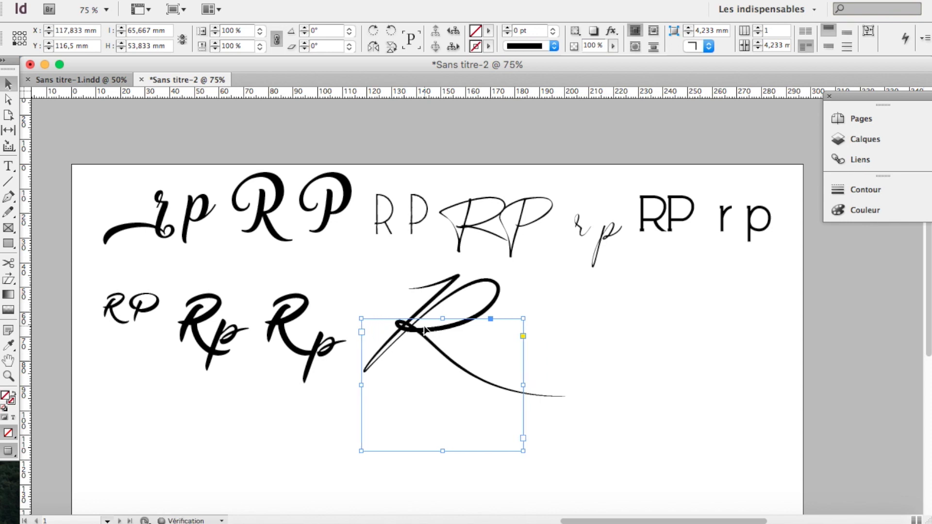
pyautogui.click(580, 313)
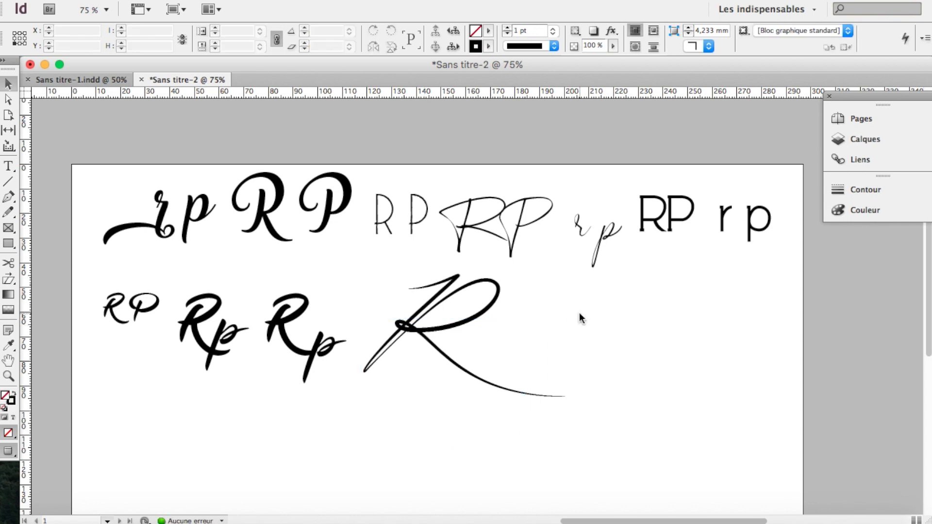
pyautogui.press('super+minus')
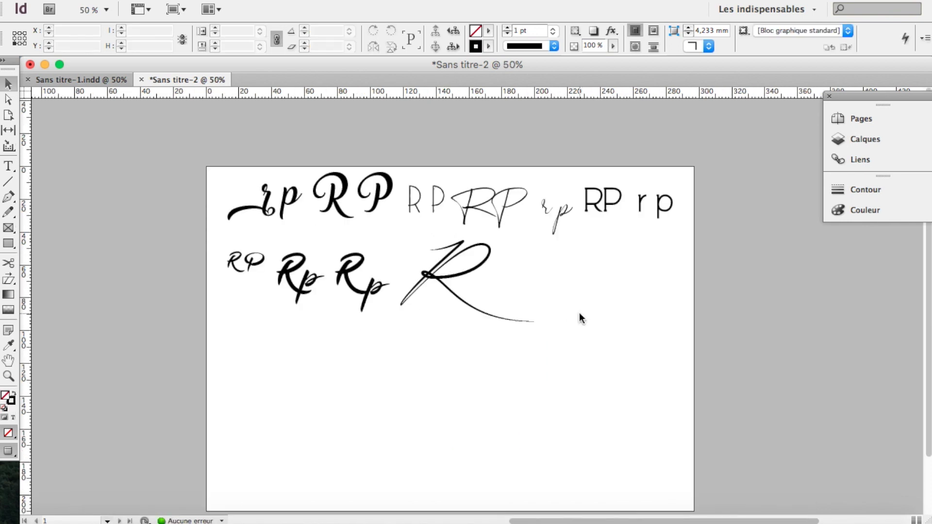
pyautogui.press('w')
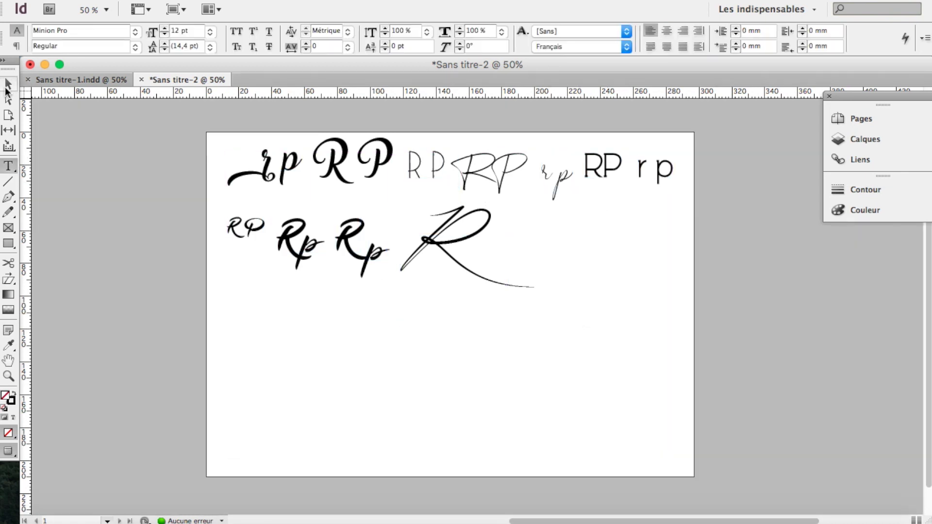
# Step: Duplicate the joined Tahu! "Rp" to the empty right end of the second row, with a frame about 58 × 47 mm
pyautogui.click(7, 87)
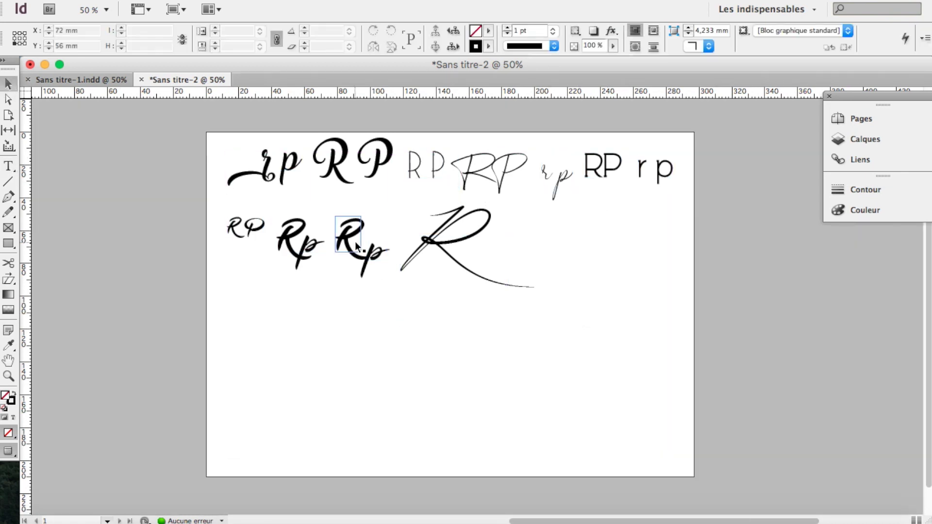
pyautogui.click(293, 242)
pyautogui.moveTo(290, 241); pyautogui.dragTo(667, 293)
pyautogui.doubleClick(618, 231)
pyautogui.press('super+a')
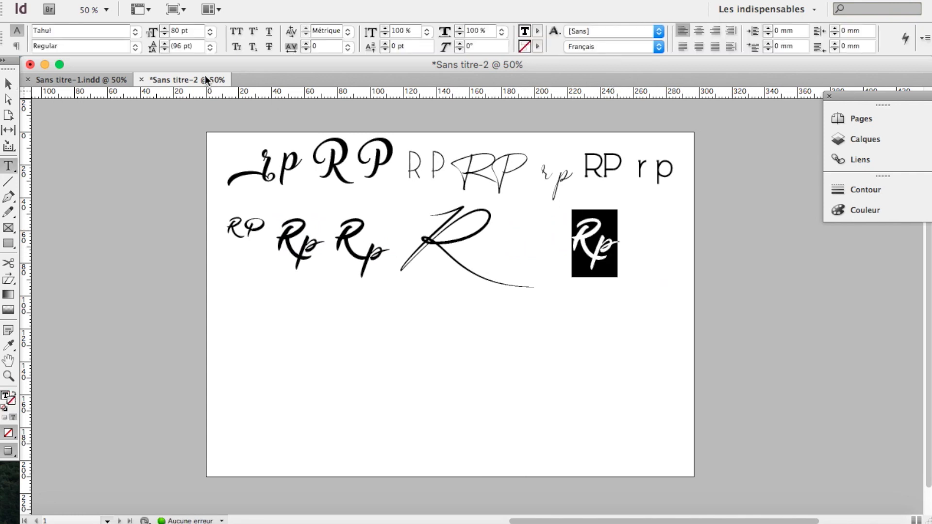
# Step: Set the copied "Rp" in the Biloxi Script font and increase its size to 90 pt
pyautogui.click(136, 33)
pyautogui.scroll(-10, 220, 359)
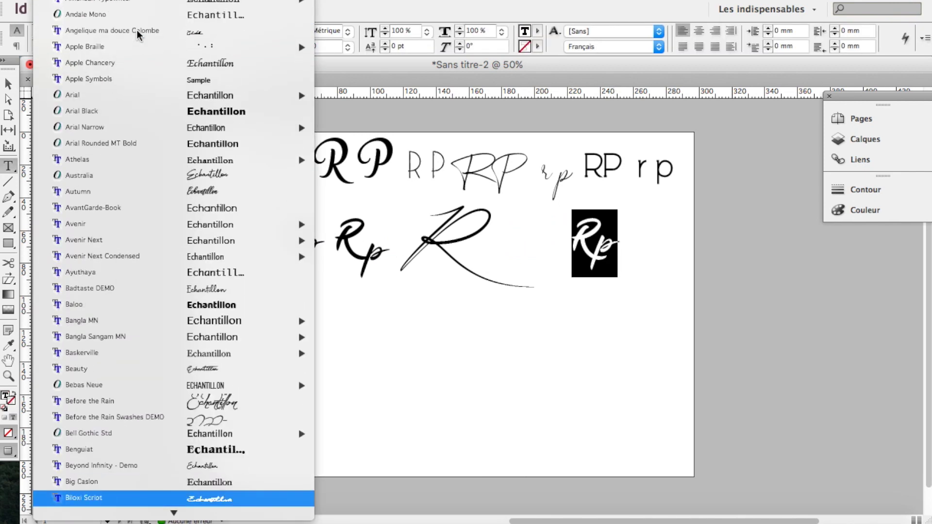
pyautogui.click(220, 497)
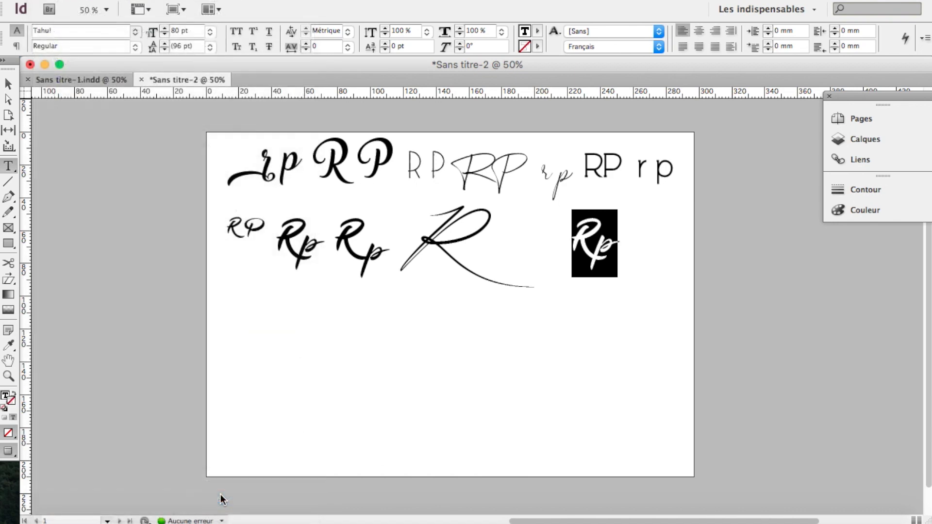
pyautogui.click(186, 29)
pyautogui.hotkey('shift', 'Up')
pyautogui.hotkey('shift', 'Up')
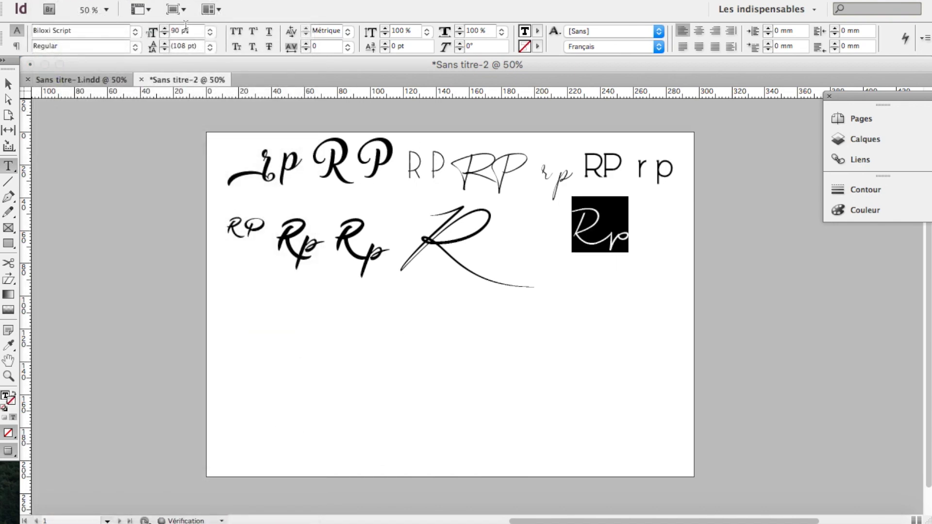
# Step: Replace the lowercase "p" of the Biloxi Script sample with a capital "P" and widen its frame to about 75 mm
pyautogui.click(630, 231)
pyautogui.press('BackSpace')
pyautogui.write('P')
pyautogui.press('BackSpace')
pyautogui.click(8, 84)
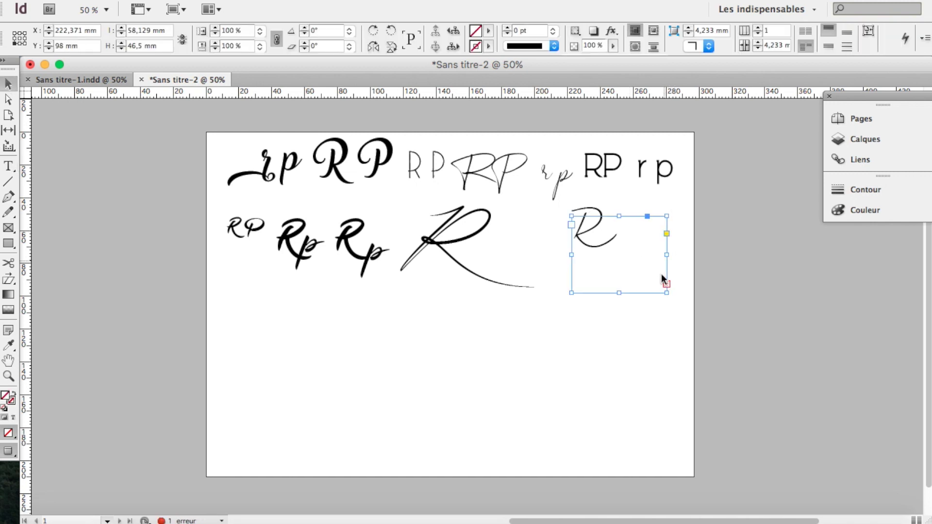
pyautogui.moveTo(672, 257); pyautogui.dragTo(694, 254)
# Step: Move the Biloxi Script "RP" down and slightly to the left to level it with the second row
pyautogui.hotkey('shift', 'Down')
pyautogui.hotkey('shift', 'Down')
pyautogui.hotkey('shift', 'Down')
pyautogui.hotkey('shift', 'Down')
pyautogui.hotkey('shift', 'Left')
pyautogui.hotkey('shift', 'Left')
pyautogui.click(735, 249)
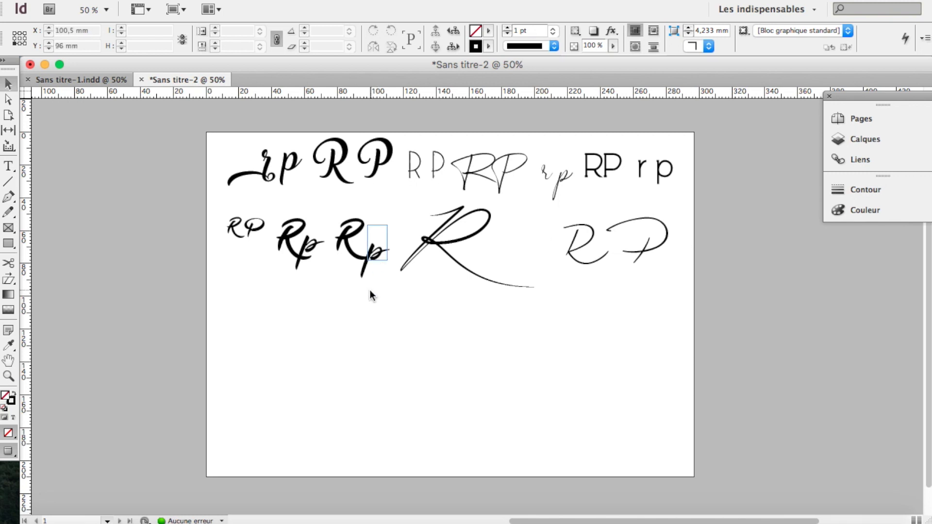
# Step: Shift the separate "p" of the split Tahu! "Rp" to X 96.55 mm, Y 81.109 mm against the tail of the "R"
pyautogui.press('super+=')
pyautogui.press('super+=')
pyautogui.press('super+=')
pyautogui.hscroll(-5, 377, 256)
pyautogui.scroll(3, 376, 256)
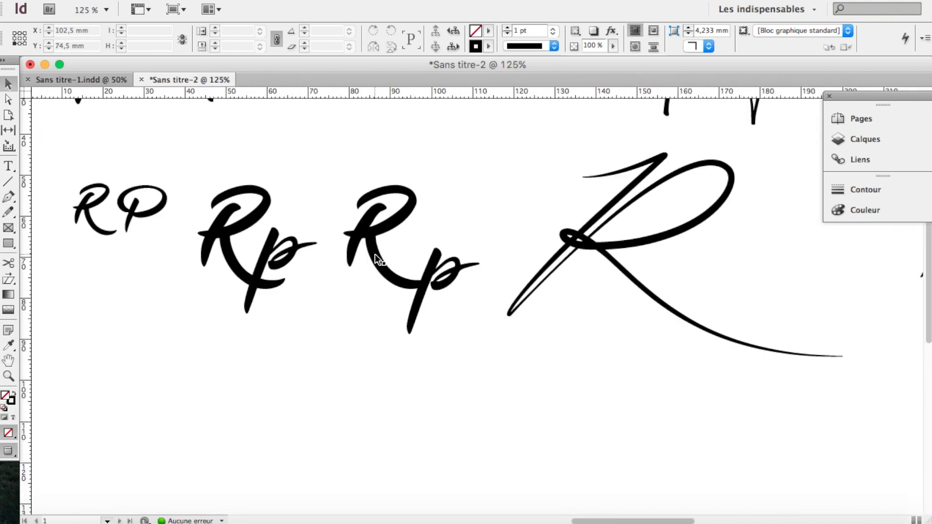
pyautogui.moveTo(451, 284); pyautogui.dragTo(444, 288)
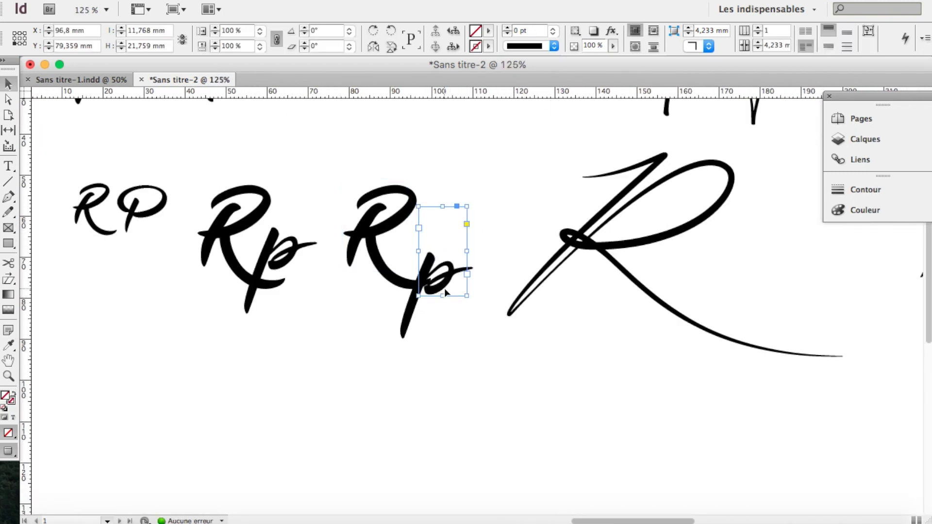
pyautogui.hotkey('shift', 'Right')
pyautogui.press('Down')
pyautogui.press('Down')
pyautogui.press('Left')
pyautogui.hotkey('shift', 'Left')
pyautogui.press('Down')
pyautogui.press('Down')
pyautogui.press('Down')
pyautogui.press('Down')
pyautogui.press('Down')
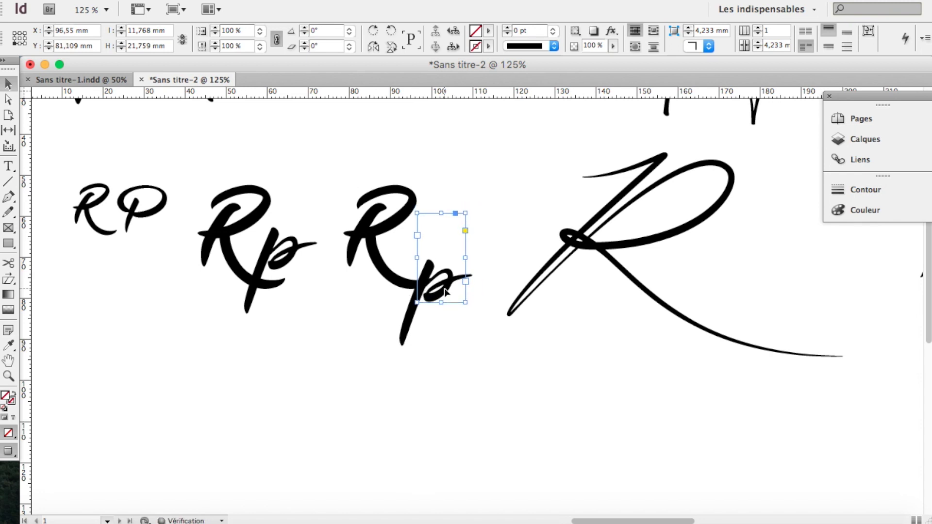
pyautogui.click(334, 302)
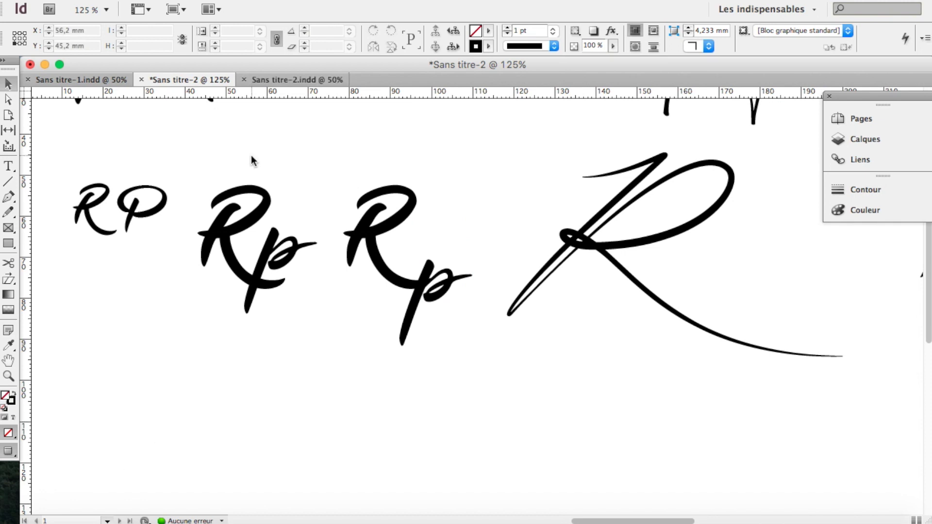
# Step: Delete the first five samples of the top row and the first two samples of the second row
pyautogui.press('super+minus')
pyautogui.press('super+minus')
pyautogui.press('super+minus')
pyautogui.hscroll(6, 315, 202)
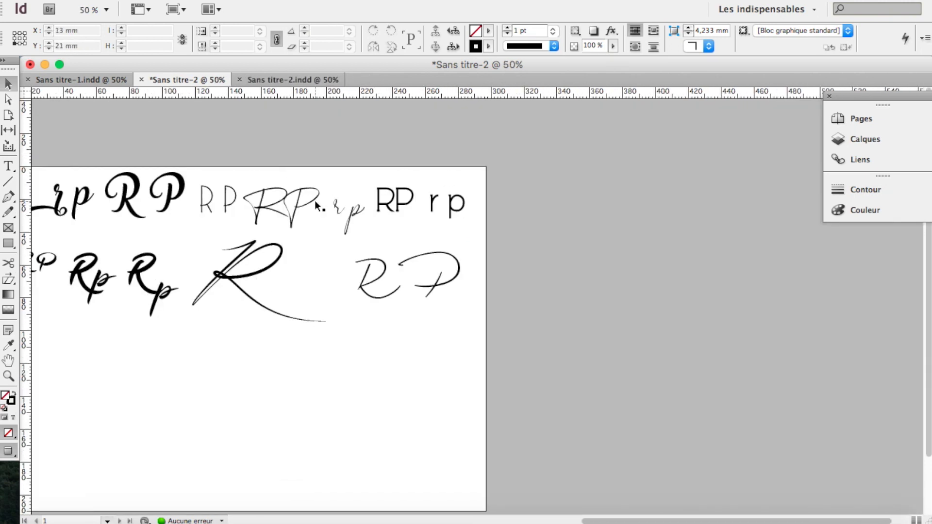
pyautogui.hscroll(-5, 314, 200)
pyautogui.moveTo(161, 157); pyautogui.dragTo(512, 235)
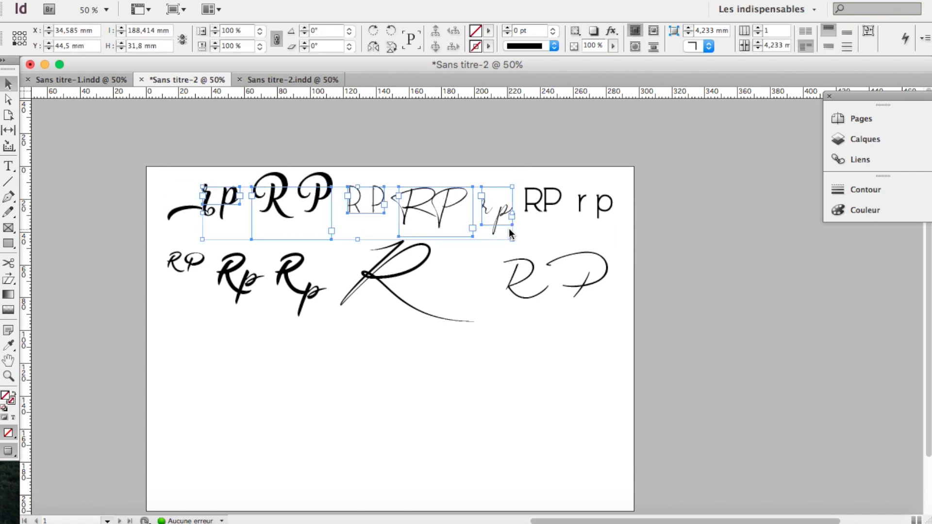
pyautogui.press('Delete')
pyautogui.moveTo(176, 241); pyautogui.dragTo(265, 289)
pyautogui.press('Delete')
# Step: Move the Signarita Zhai "R" to the page's upper-left corner, with its frame at X 5 mm, Y 78.333 mm
pyautogui.moveTo(406, 261); pyautogui.dragTo(214, 173)
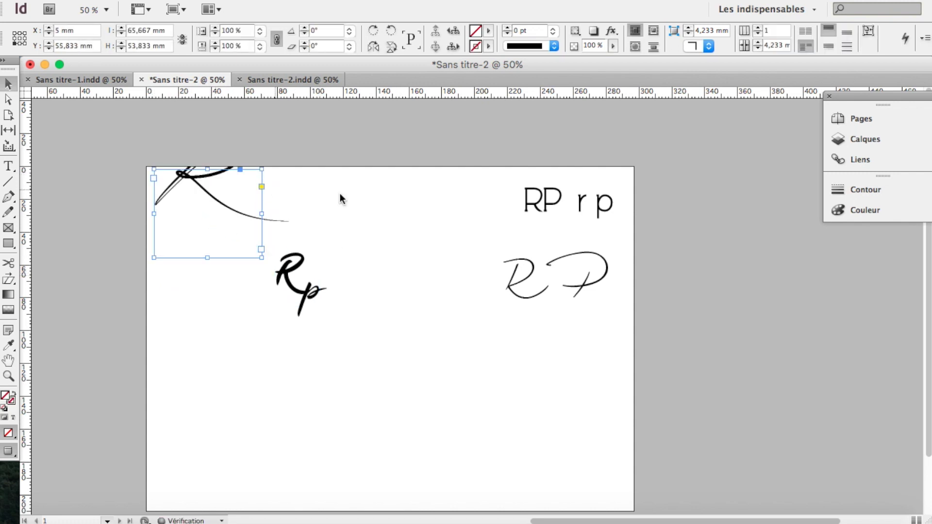
pyautogui.press('Down')
pyautogui.press('Down')
pyautogui.press('Down')
pyautogui.press('Down')
pyautogui.press('Down')
pyautogui.press('Down')
pyautogui.press('Down')
pyautogui.press('Down')
pyautogui.press('Down')
pyautogui.press('Down')
pyautogui.press('Down')
pyautogui.press('Down')
pyautogui.press('Down')
pyautogui.press('Down')
pyautogui.press('Down')
pyautogui.press('Down')
pyautogui.press('Down')
pyautogui.press('Down')
pyautogui.press('Down')
pyautogui.press('Down')
pyautogui.press('Down')
pyautogui.press('Down')
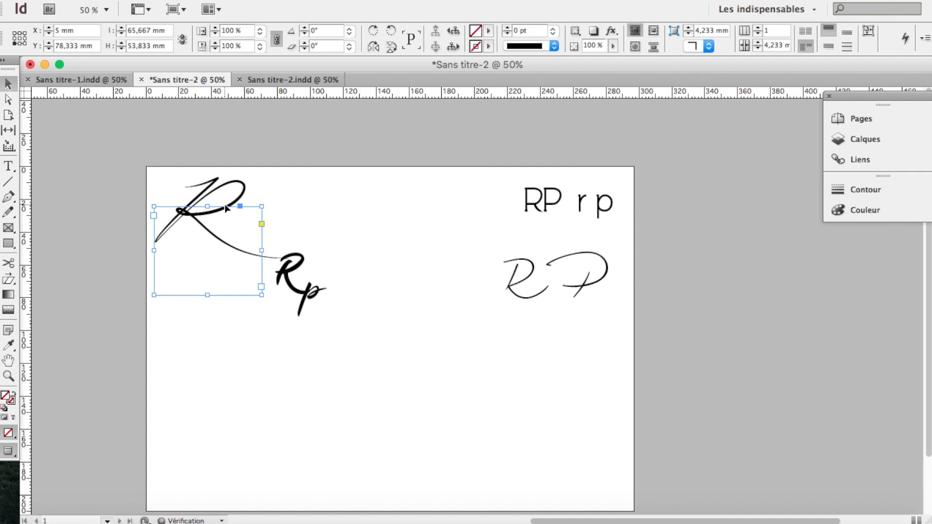
# Step: Line up the plain "RP", the plain "rp" and the split Tahu! "Rp" in the top row beside the large "R"
pyautogui.moveTo(540, 199); pyautogui.dragTo(297, 199)
pyautogui.moveTo(604, 208); pyautogui.dragTo(371, 208)
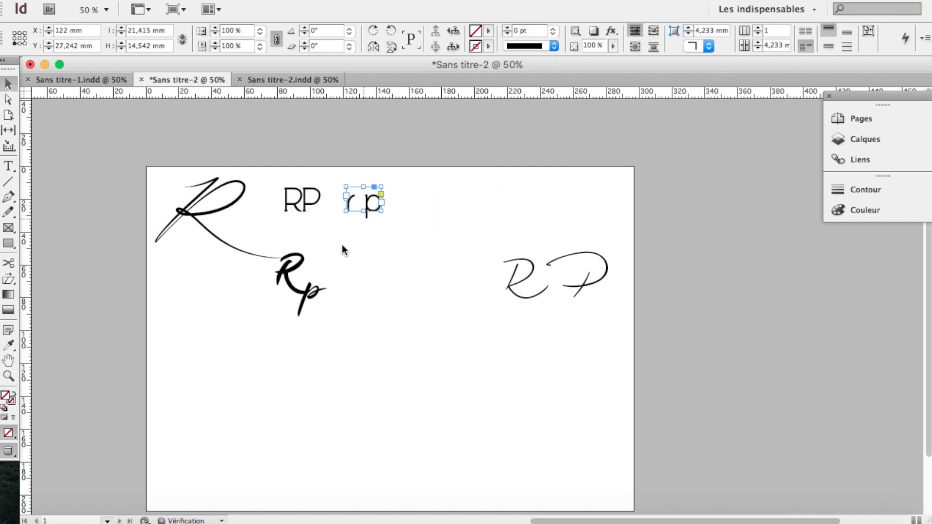
pyautogui.moveTo(311, 288); pyautogui.dragTo(246, 274)
pyautogui.moveTo(310, 284); pyautogui.dragTo(443, 216)
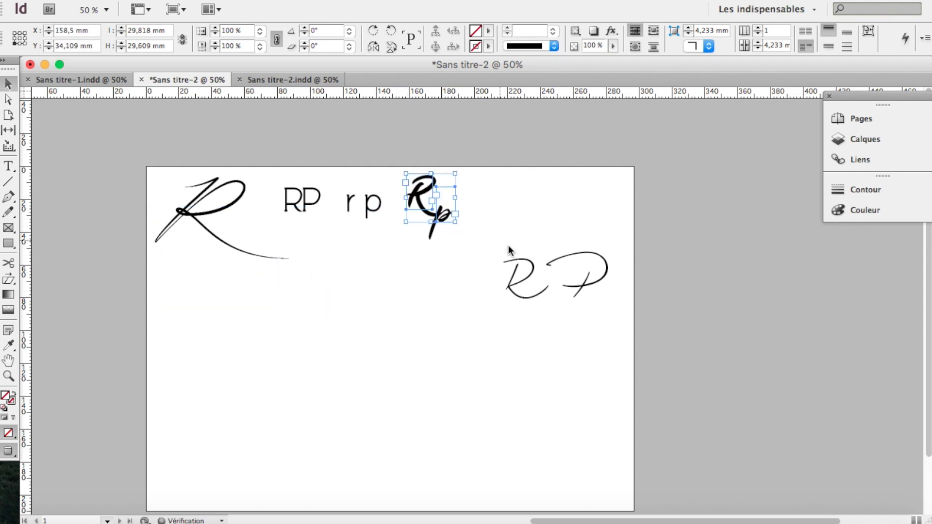
# Step: Move the Biloxi Script "RP" to the end of the top row, at X 200.5 mm, Y 62.5 mm
pyautogui.click(590, 273)
pyautogui.moveTo(591, 272); pyautogui.dragTo(564, 186)
pyautogui.hotkey('shift', 'Down')
pyautogui.hotkey('shift', 'Down')
pyautogui.hotkey('shift', 'Down')
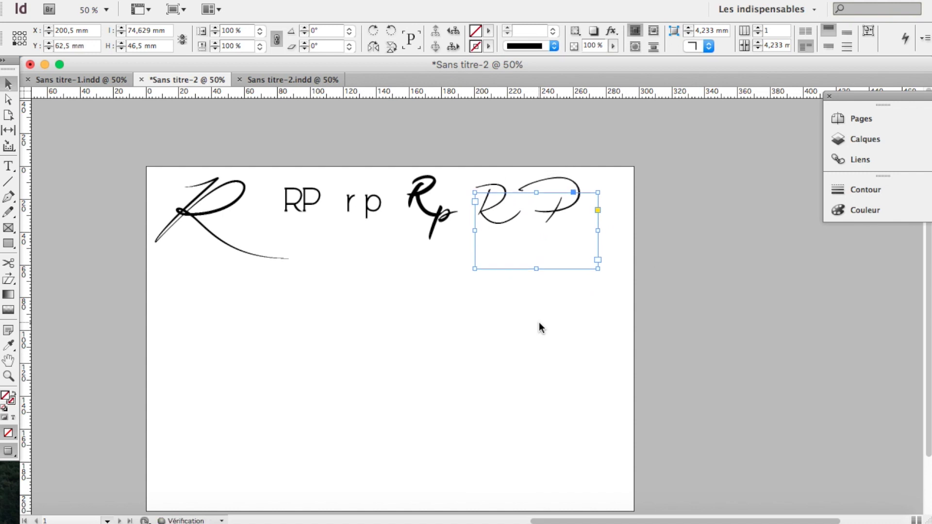
# Step: Shift the whole top row of samples to the right and slightly down to centre it across the page
pyautogui.moveTo(123, 173); pyautogui.dragTo(630, 281)
pyautogui.hotkey('shift', 'Right')
pyautogui.hotkey('shift', 'Right')
pyautogui.hotkey('shift', 'Right')
pyautogui.hotkey('shift', 'Right')
pyautogui.hotkey('shift', 'Down')
pyautogui.click(614, 351)
pyautogui.scroll(-2, 614, 350)
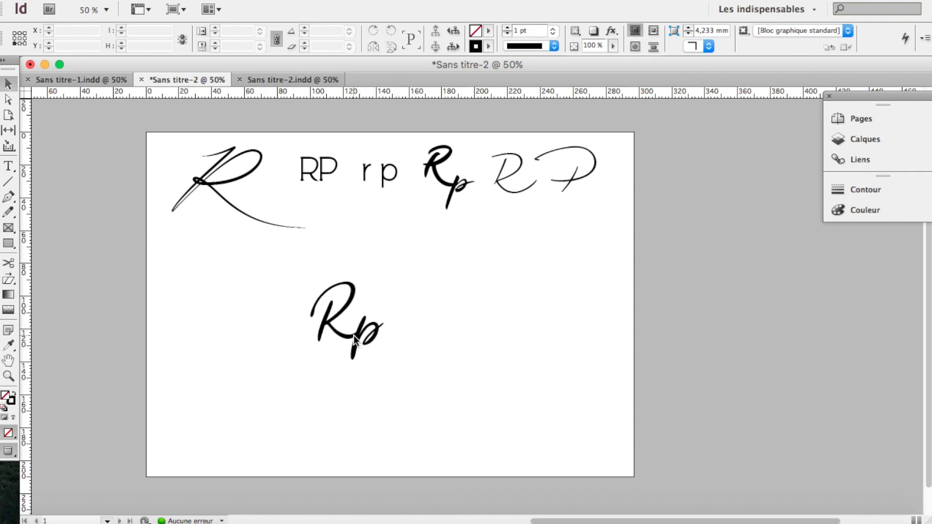
# Step: Raise the large brush-script "Rp" to just below the top row and place a copy at X 20.5 mm, Y 141 mm
pyautogui.click(354, 336)
pyautogui.doubleClick(354, 336)
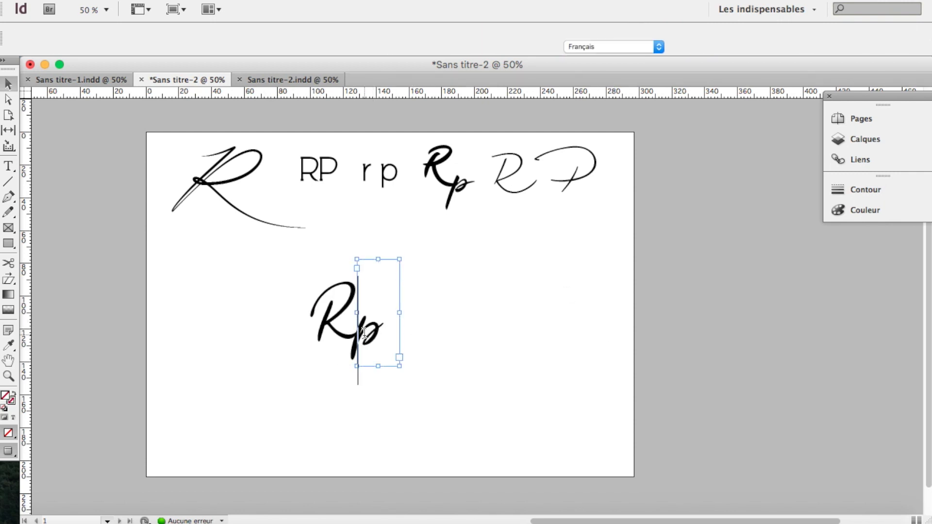
pyautogui.press('super+a')
pyautogui.click(9, 84)
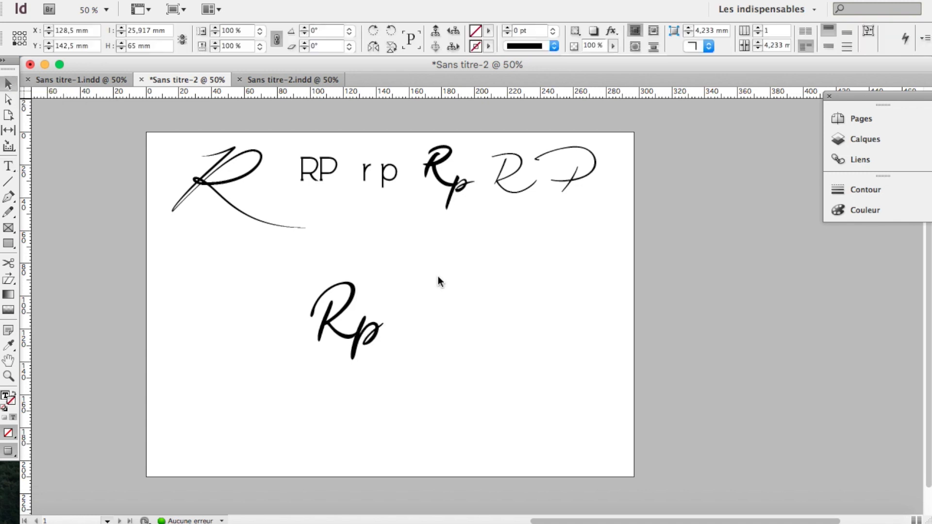
pyautogui.moveTo(283, 284); pyautogui.dragTo(234, 333)
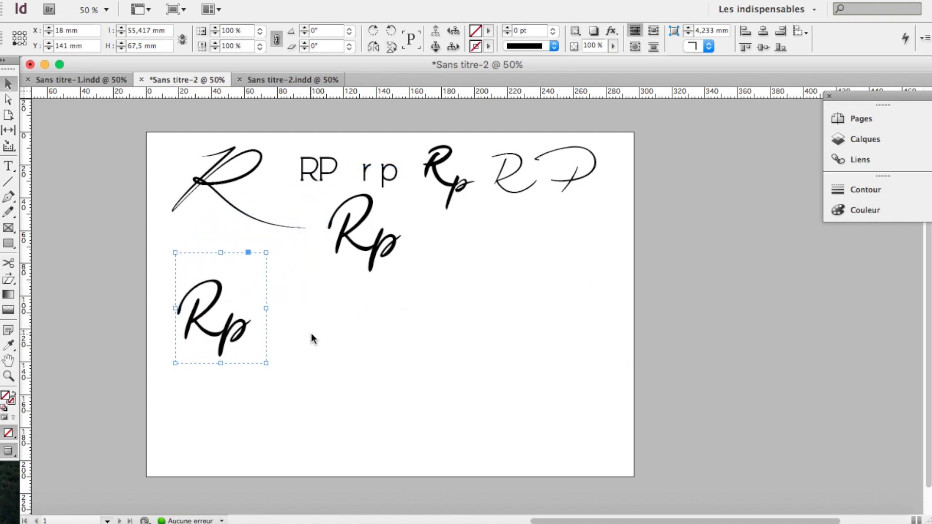
pyautogui.hotkey('shift', 'Right')
# Step: Paste the grey camera-aperture graphic, place it on the lower "Rp" copy and send it behind the letters
pyautogui.press('super+v')
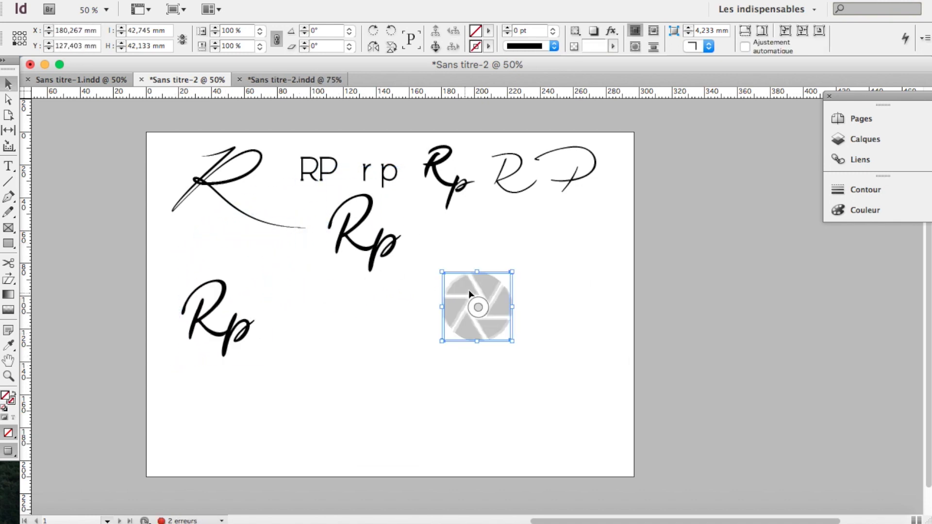
pyautogui.moveTo(468, 290); pyautogui.dragTo(207, 304)
pyautogui.rightClick(206, 304)
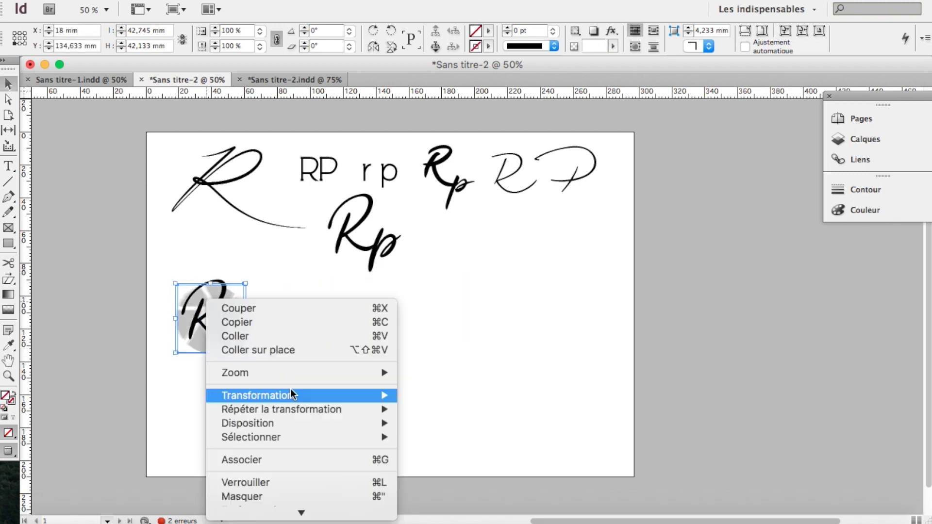
pyautogui.moveTo(313, 423)
pyautogui.click(425, 438)
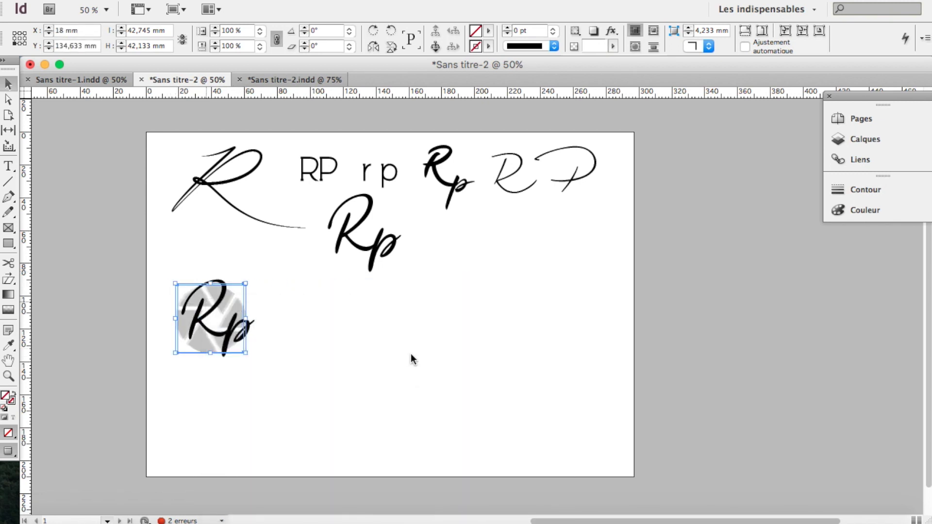
# Step: Nudge the aperture graphic slightly right to centre it behind the "Rp"
pyautogui.press('super+equal')
pyautogui.press('super+equal')
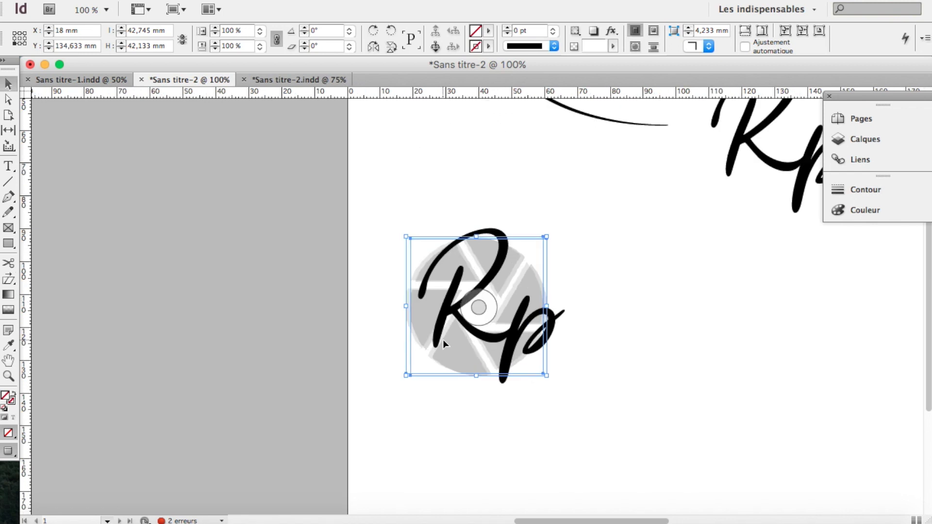
pyautogui.hotkey('shift', 'Right')
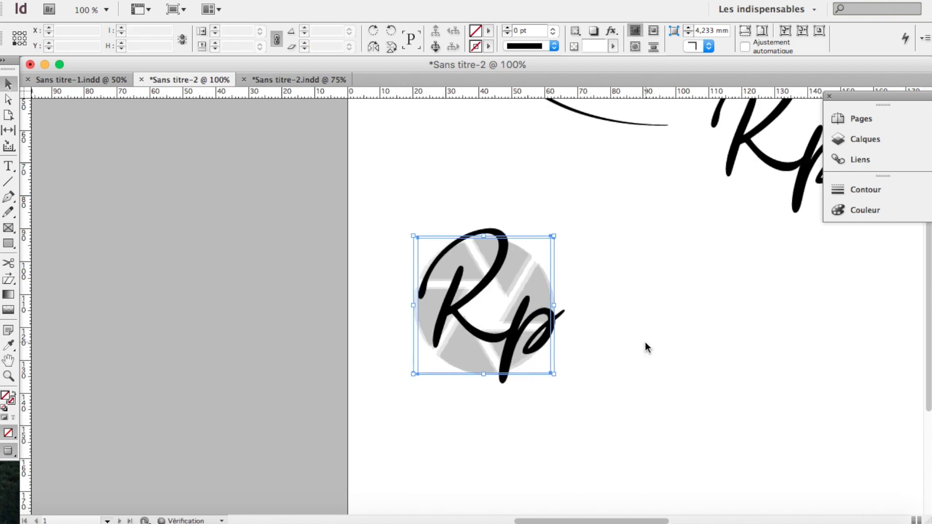
pyautogui.click(645, 342)
# Step: Duplicate the "Rp" with its aperture graphic to the right, at X 84.5 mm, Y 141 mm
pyautogui.hscroll(3, 645, 342)
pyautogui.hscroll(6, 645, 341)
pyautogui.moveTo(137, 247); pyautogui.dragTo(375, 374)
pyautogui.moveTo(331, 331); pyautogui.dragTo(518, 359)
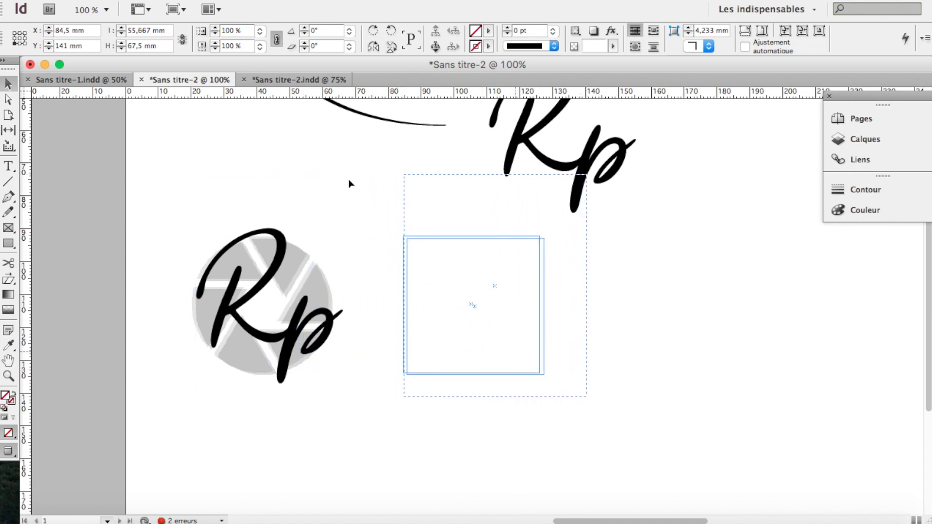
pyautogui.click(323, 193)
pyautogui.click(418, 248)
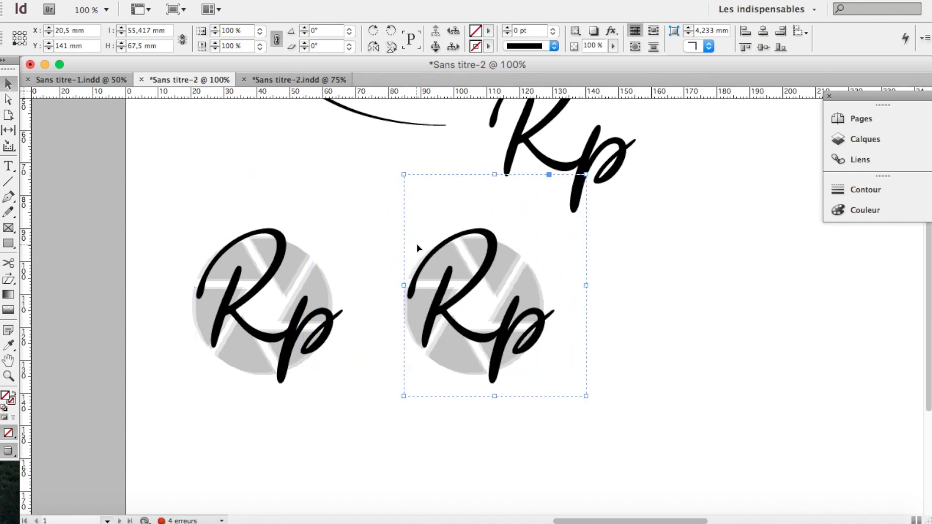
# Step: Replace the aperture graphic behind the second "Rp" with the lighter grey aperture version
pyautogui.click(327, 193)
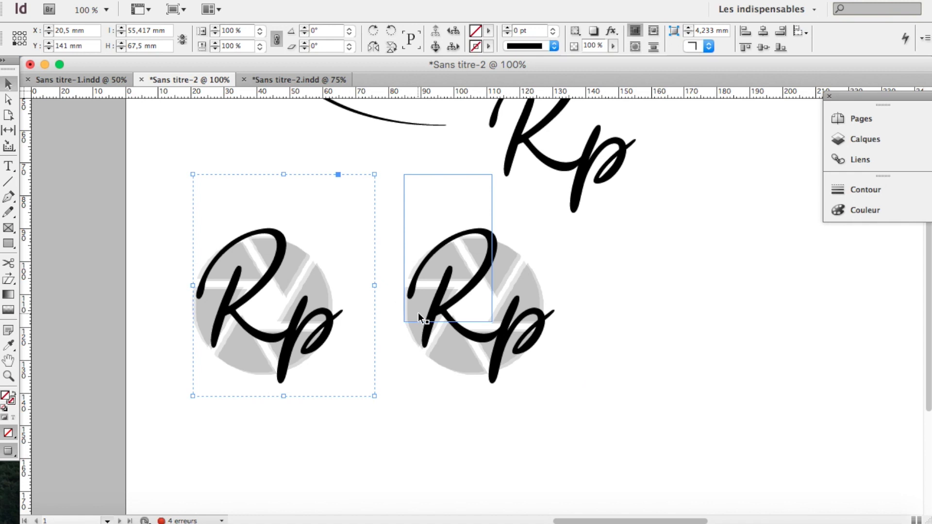
pyautogui.click(412, 339)
pyautogui.press('Delete')
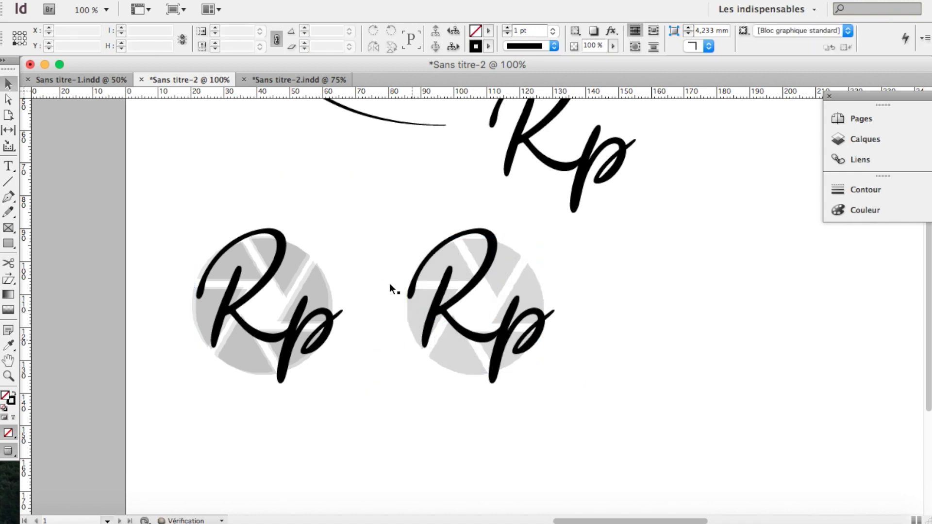
# Step: Duplicate the second "Rp" with its light aperture to the right, at X 144.25 mm, Y 141 mm
pyautogui.hscroll(5, 609, 304)
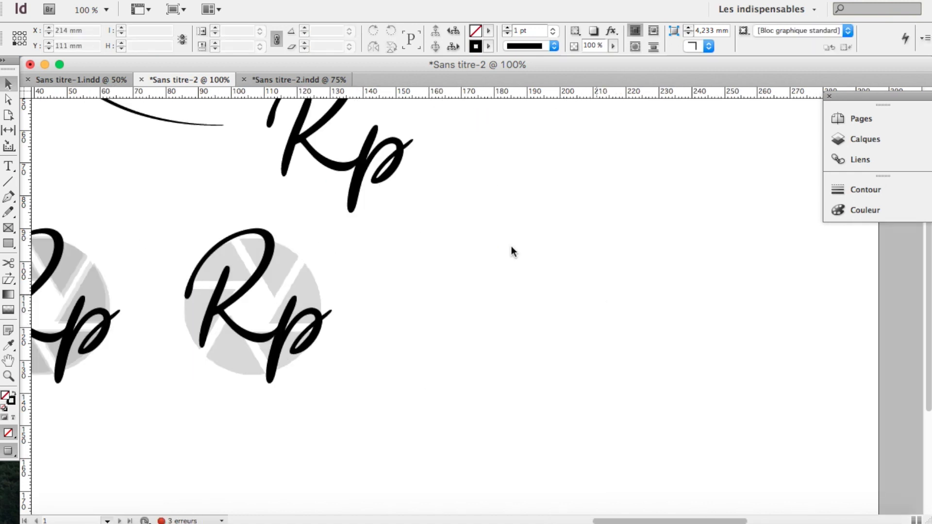
pyautogui.moveTo(380, 392); pyautogui.dragTo(215, 267)
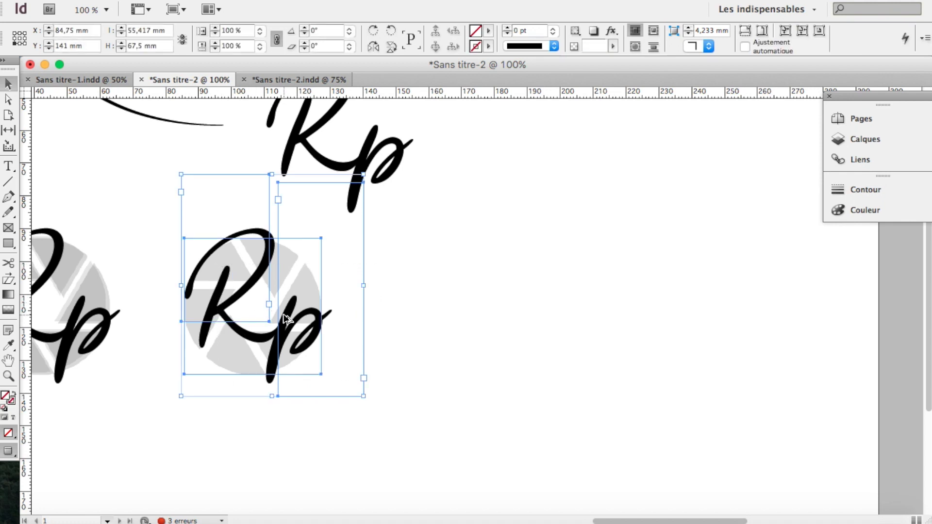
pyautogui.moveTo(277, 333); pyautogui.dragTo(471, 333)
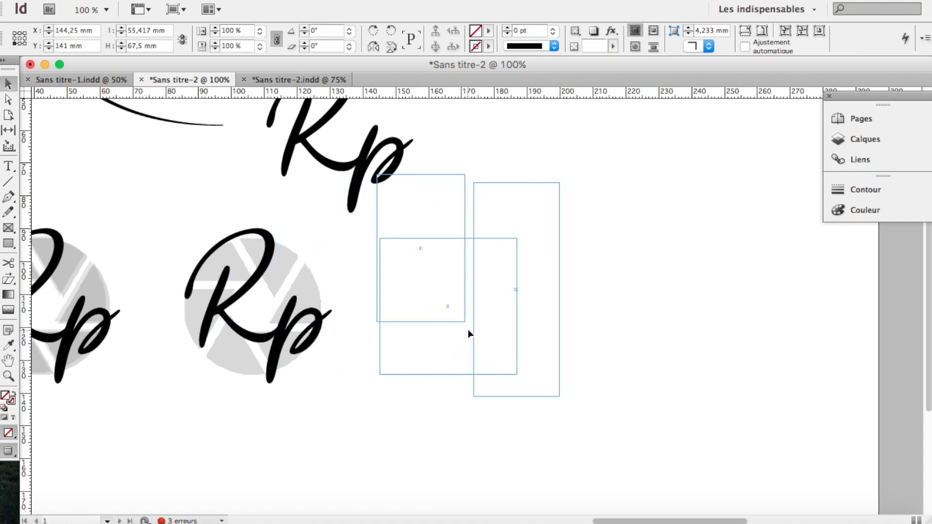
pyautogui.click(500, 158)
# Step: Replace the aperture behind the third "Rp" with the pasted concentric grey rings, positioned at X 144.929 mm, Y 136.052 mm
pyautogui.click(412, 366)
pyautogui.press('Delete')
pyautogui.press('super+v')
pyautogui.hotkey('shift', 'Left')
pyautogui.hotkey('shift', 'Left')
pyautogui.hotkey('shift', 'Left')
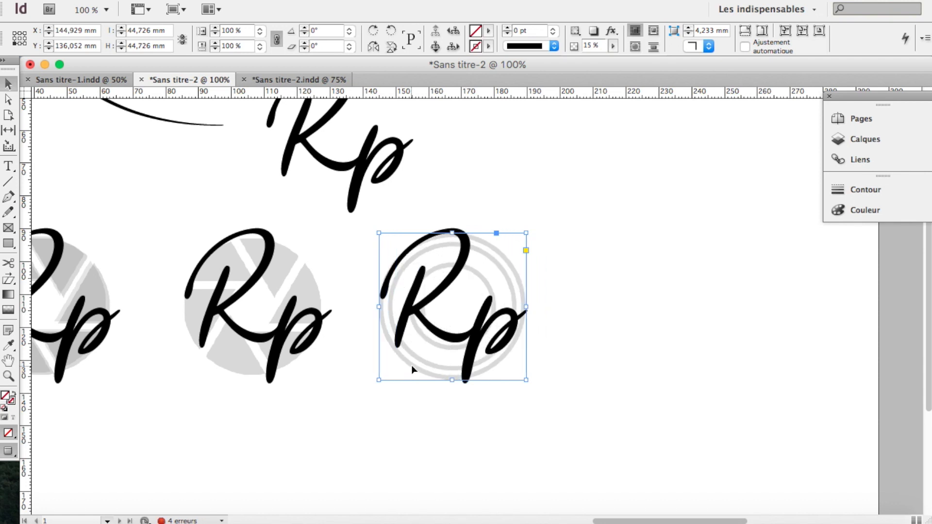
# Step: Preview the page without the surrounding interface to compare the three "Rp" variants, then return to the normal view
pyautogui.click(611, 388)
pyautogui.press('super+minus')
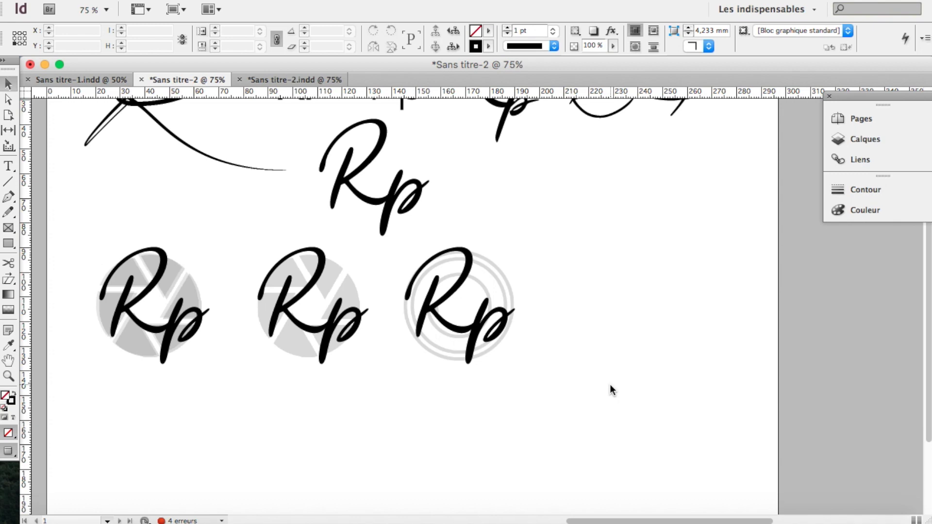
pyautogui.hotkey('shift', 'w')
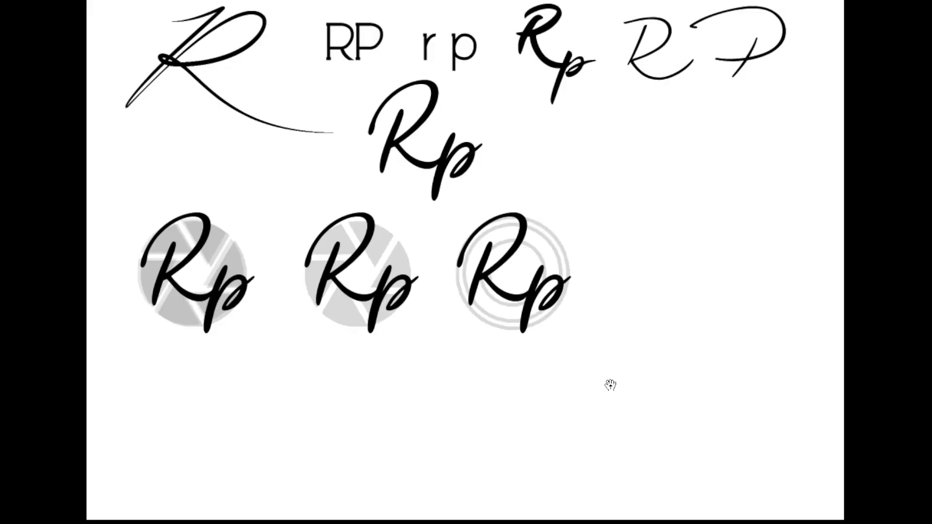
pyautogui.hotkey('shift', 'w')
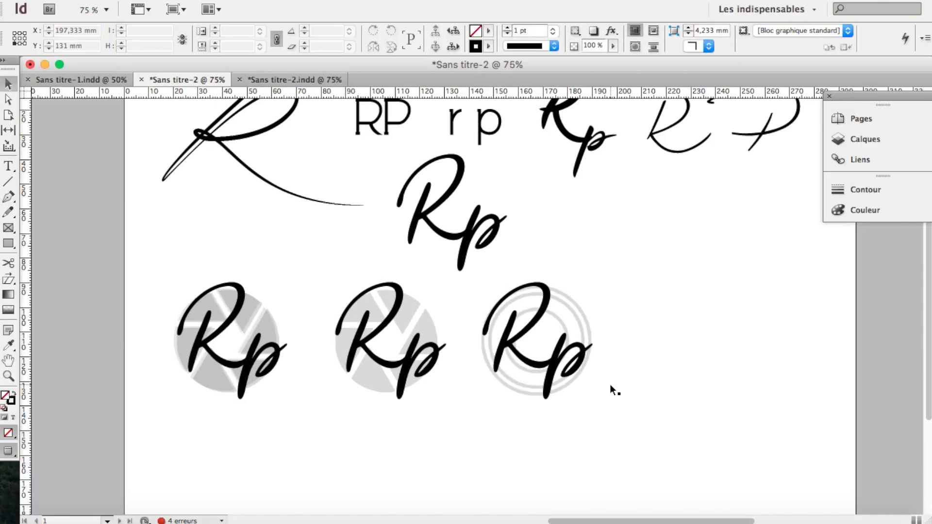
# Step: Copy the third variant's lens rings to the right of it, set their opacity to 100 %, and shrink them to 12,076 mm
pyautogui.click(417, 332)
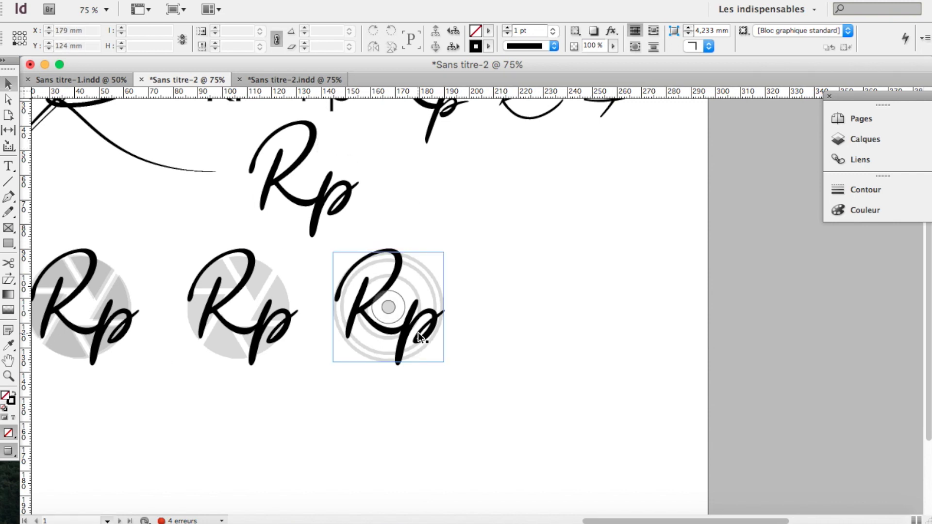
pyautogui.moveTo(418, 332); pyautogui.dragTo(587, 343)
pyautogui.click(358, 366)
pyautogui.click(359, 360)
pyautogui.click(558, 349)
pyautogui.click(596, 46)
pyautogui.press('Return')
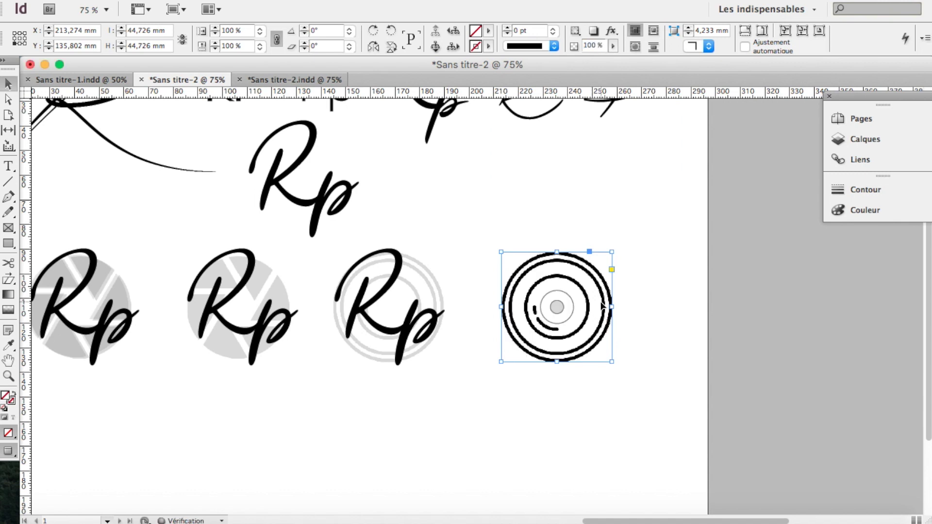
pyautogui.moveTo(611, 252); pyautogui.dragTo(516, 256)
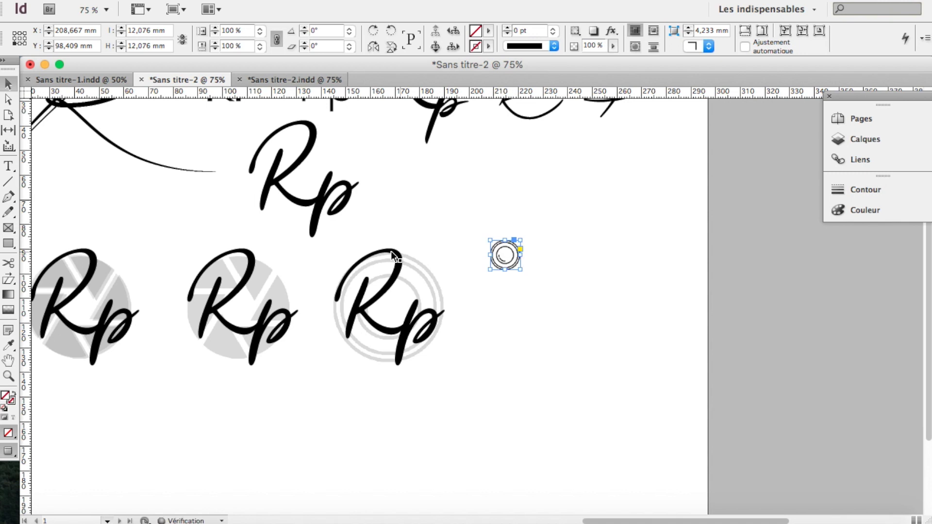
# Step: Duplicate the third variant's "Rp" letters to the right, at X 212,5 mm, Y 141 mm
pyautogui.click(389, 250)
pyautogui.moveTo(488, 397); pyautogui.dragTo(356, 351)
pyautogui.keyDown('shift'); pyautogui.click(357, 352); pyautogui.keyUp('shift')
pyautogui.moveTo(421, 337); pyautogui.dragTo(586, 352)
pyautogui.hotkey('shift', 'Right')
pyautogui.hotkey('shift', 'Right')
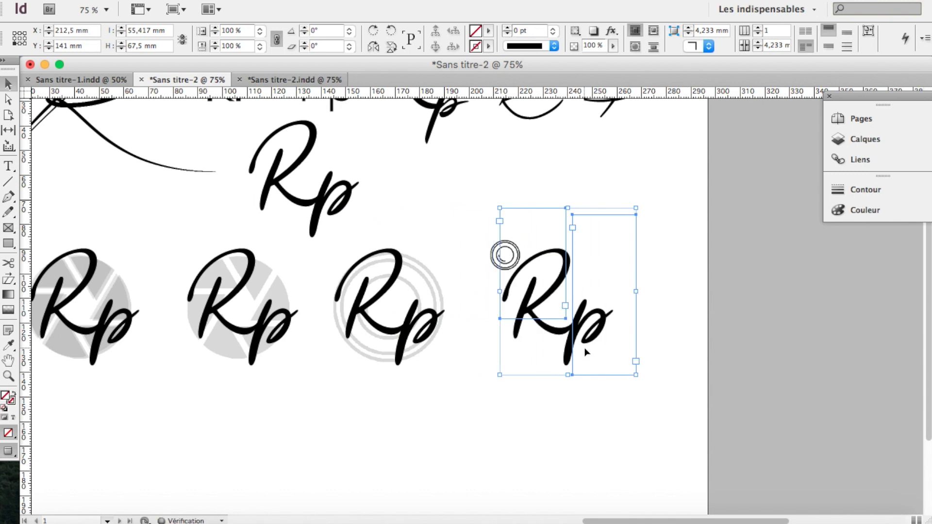
# Step: Move the small lens rings into the bowl of the fourth "R" and scale them down to 8,695 mm
pyautogui.click(656, 328)
pyautogui.moveTo(503, 258); pyautogui.dragTo(554, 280)
pyautogui.hotkey('ctrl', '=')
pyautogui.hotkey('ctrl', '=')
pyautogui.hotkey('ctrl', '=')
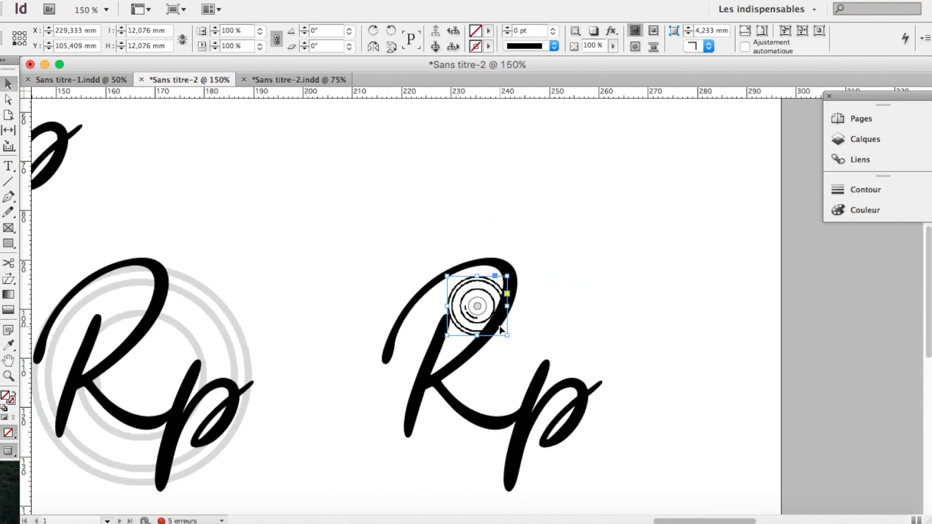
pyautogui.moveTo(506, 335); pyautogui.dragTo(490, 311)
# Step: Switch the display performance to high quality and nudge the small lens rings to X 229,583 mm, Y 101,528 mm
pyautogui.click(317, 1)
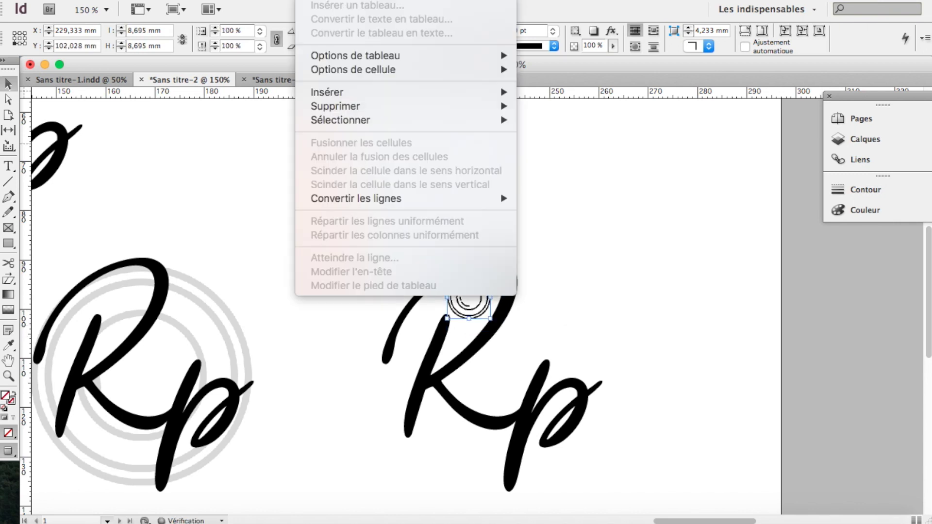
pyautogui.moveTo(374, 1)
pyautogui.moveTo(420, 199)
pyautogui.click(579, 222)
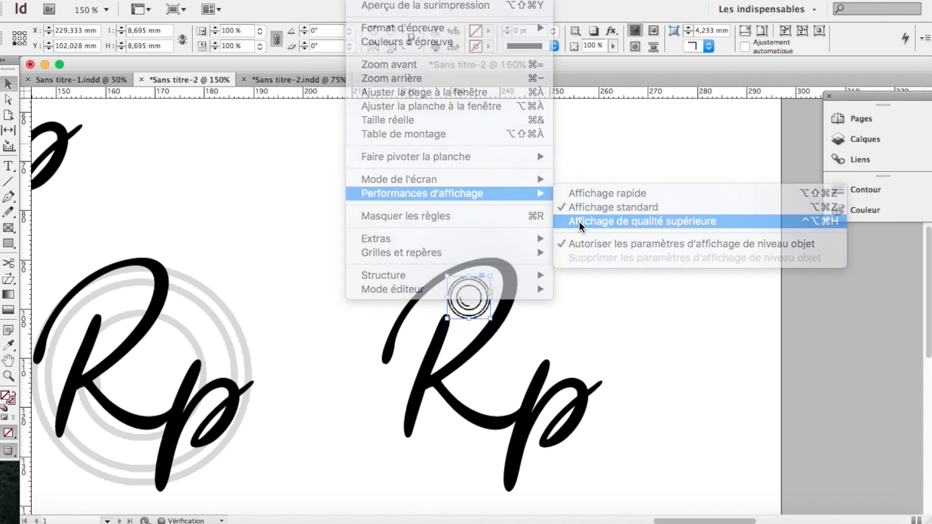
pyautogui.click(596, 262)
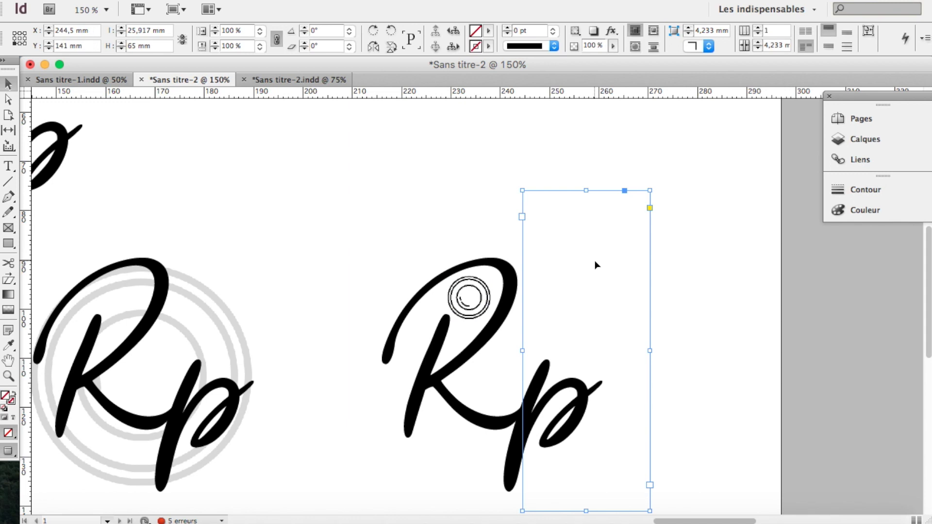
pyautogui.click(476, 315)
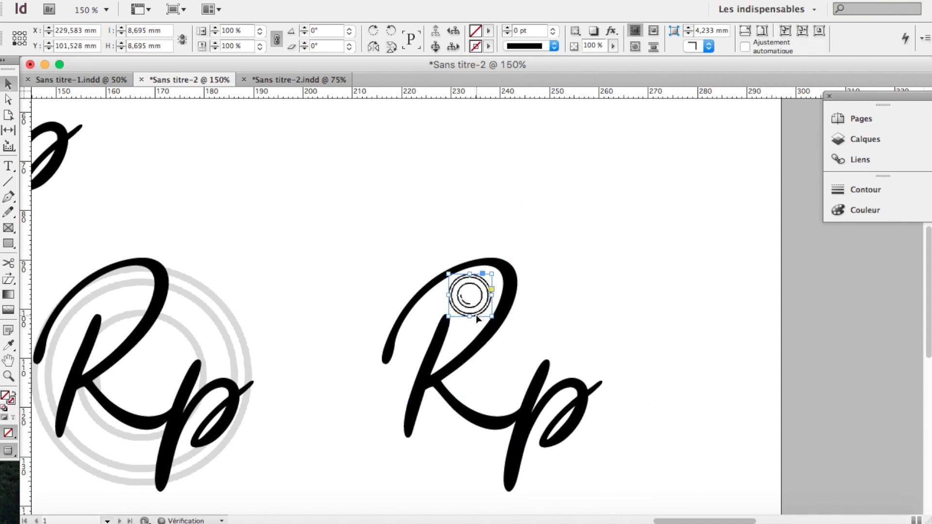
# Step: Duplicate the first "Rp" with its aperture graphics into the empty space directly below it
pyautogui.press('super+minus')
pyautogui.press('super+minus')
pyautogui.press('super+minus')
pyautogui.press('super+minus')
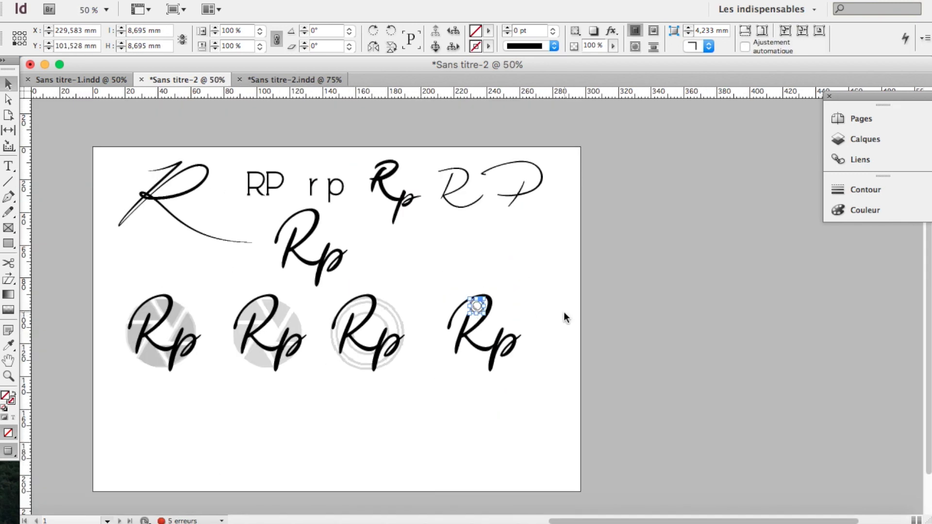
pyautogui.click(564, 311)
pyautogui.press('super+equal')
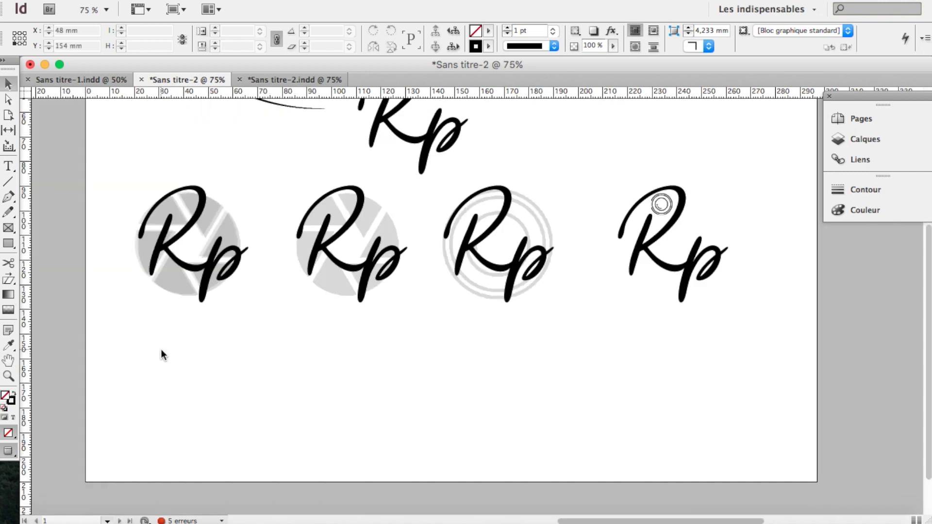
pyautogui.moveTo(208, 329); pyautogui.dragTo(134, 192)
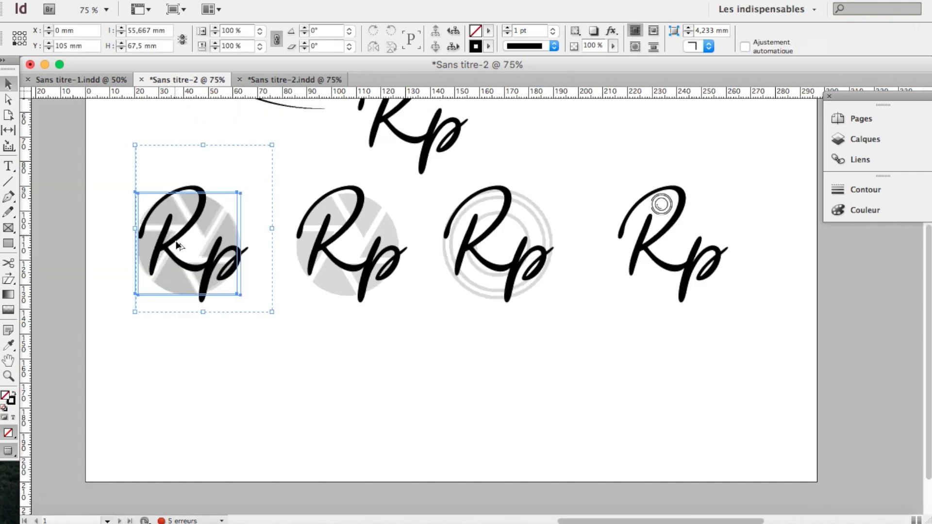
pyautogui.moveTo(177, 251); pyautogui.dragTo(183, 402)
# Step: Delete the grey aperture graphics behind the new lower "Rp" copy
pyautogui.click(70, 403)
pyautogui.click(145, 429)
pyautogui.press('Delete')
pyautogui.click(145, 429)
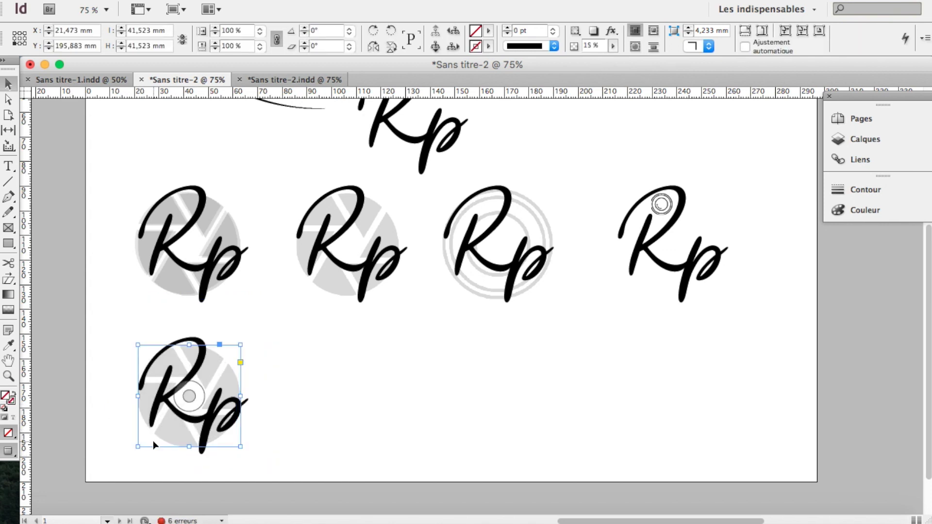
pyautogui.press('Delete')
# Step: Paste the small black aperture icon and place it at the end stroke of the lower "p", at X 64,711 mm, Y 178,955 mm
pyautogui.press('super+v')
pyautogui.moveTo(473, 306); pyautogui.dragTo(256, 396)
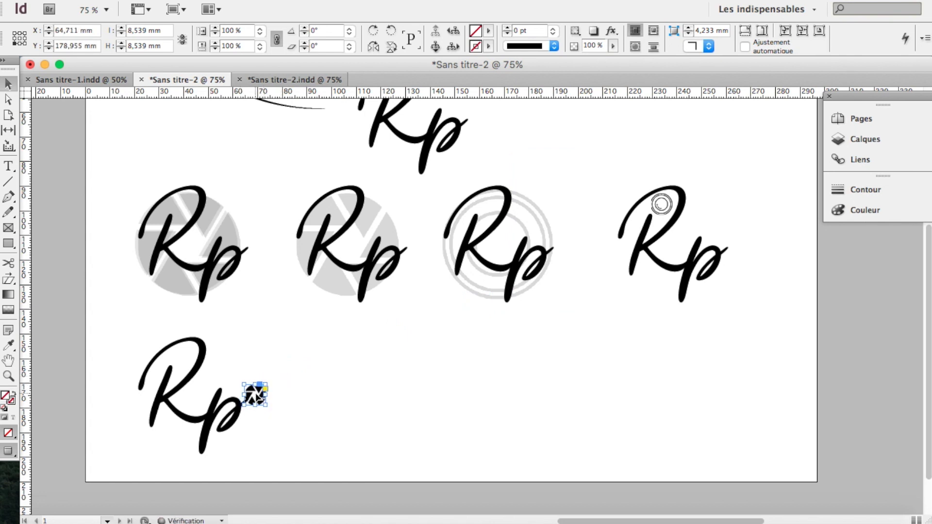
pyautogui.click(294, 406)
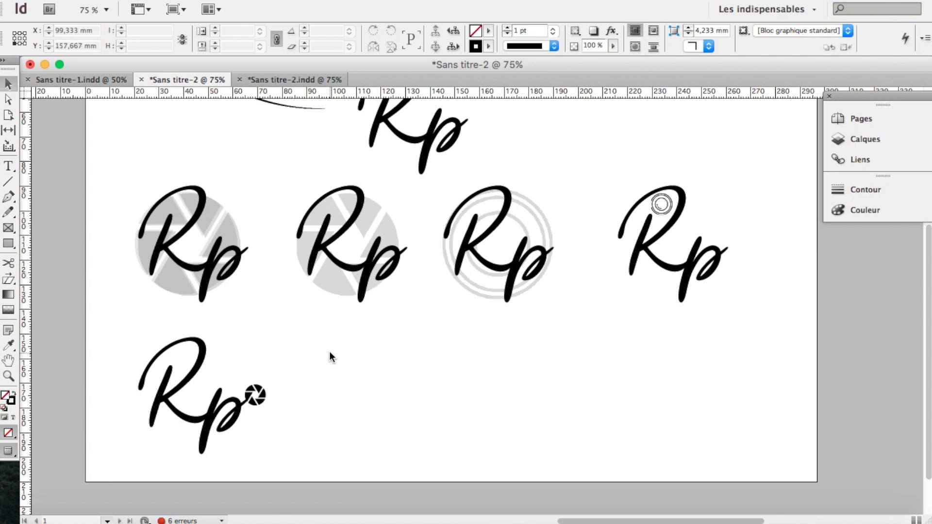
# Step: Draw a 60 mm circle around the second "Rp" in the lower row and swap its fill and stroke for solid black
pyautogui.moveTo(446, 475); pyautogui.dragTo(445, 475)
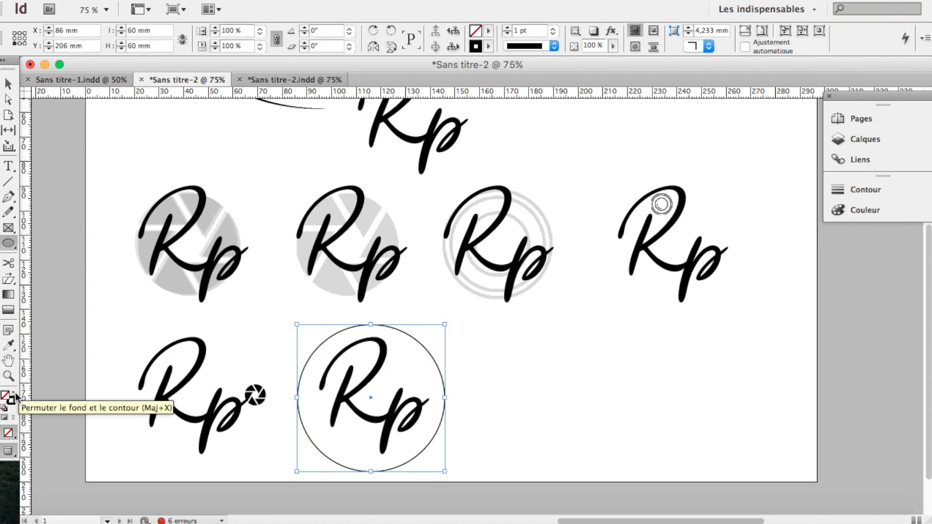
pyautogui.click(13, 392)
pyautogui.click(9, 84)
pyautogui.click(495, 395)
pyautogui.click(387, 393)
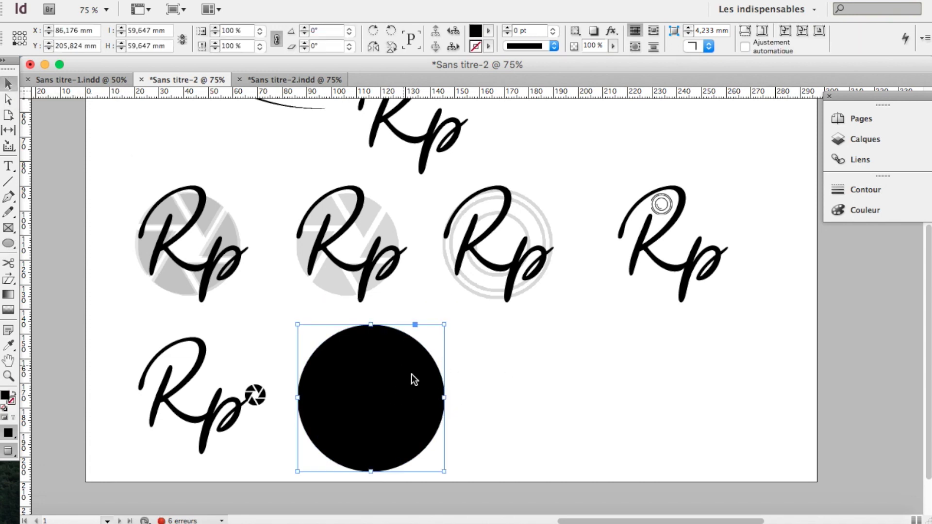
# Step: Send the black circle behind the "Rp" letters
pyautogui.rightClick(411, 374)
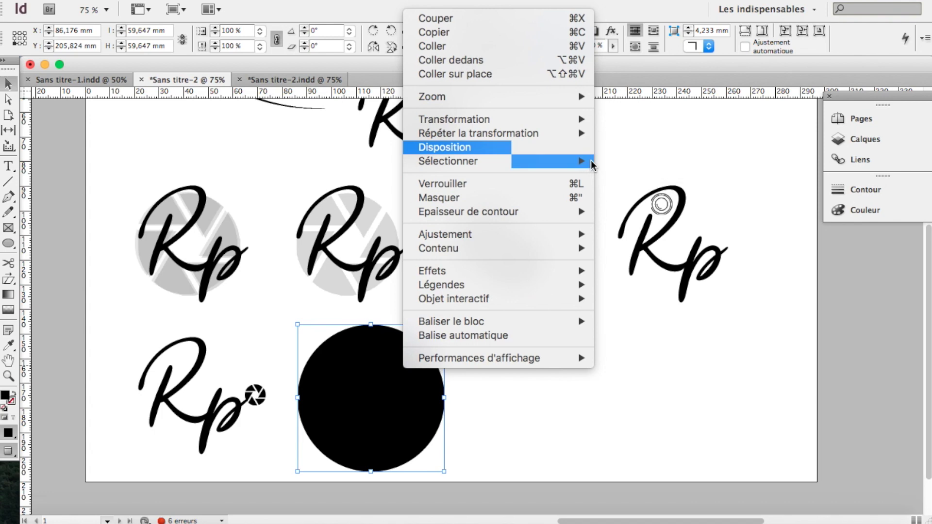
pyautogui.moveTo(558, 147)
pyautogui.click(626, 162)
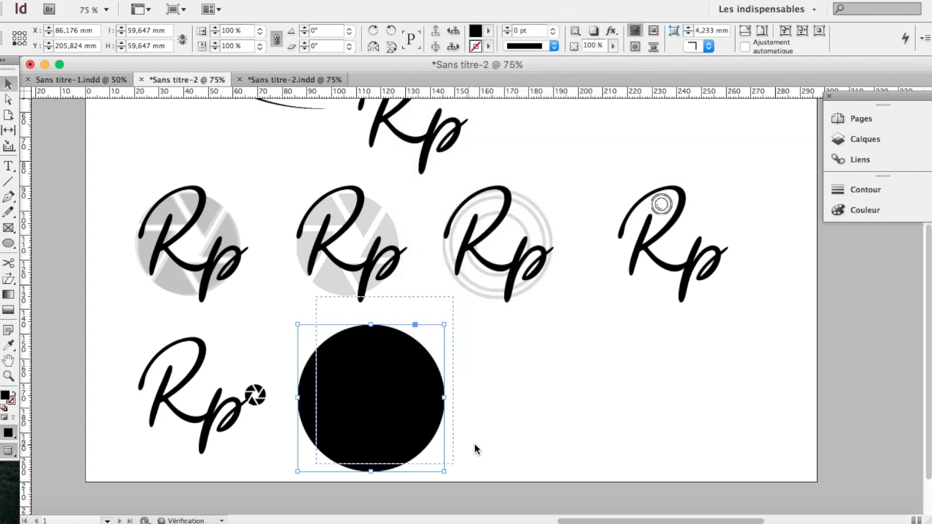
# Step: Recolour the "p" over the black circle with the [Papier] swatch
pyautogui.click(461, 449)
pyautogui.click(435, 448)
pyautogui.press('super+shift+g')
pyautogui.press('super+shift+a')
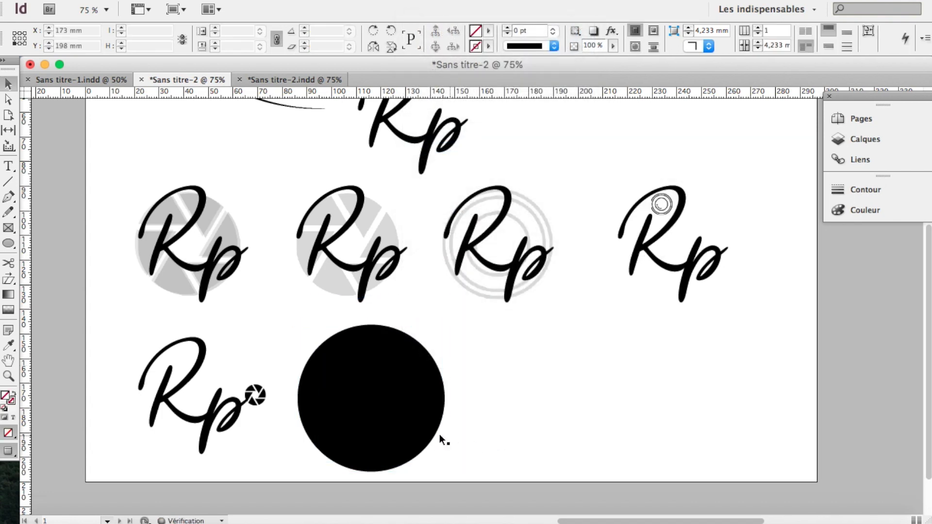
pyautogui.doubleClick(447, 449)
pyautogui.press('super+a')
pyautogui.click(538, 33)
pyautogui.click(563, 90)
# Step: Recolour the "R" over the black circle with the [Papier] swatch
pyautogui.doubleClick(332, 349)
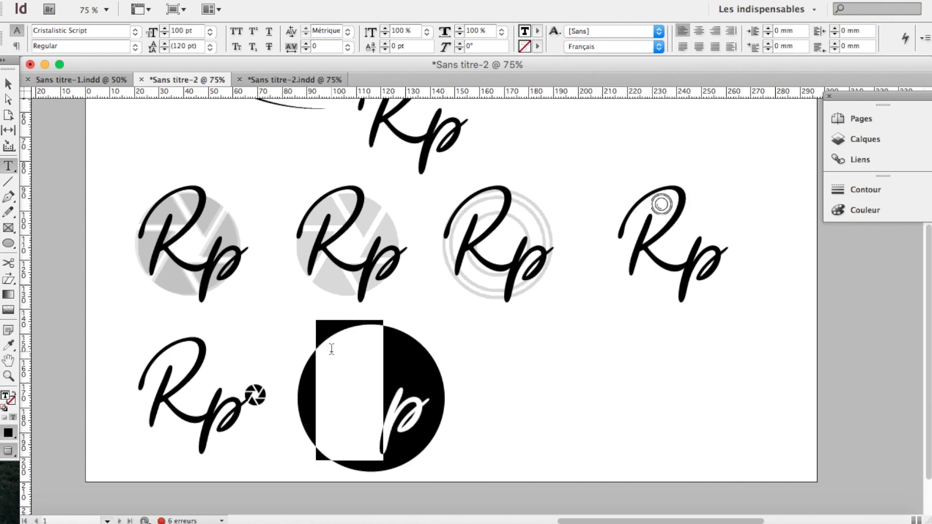
pyautogui.click(539, 33)
pyautogui.click(563, 89)
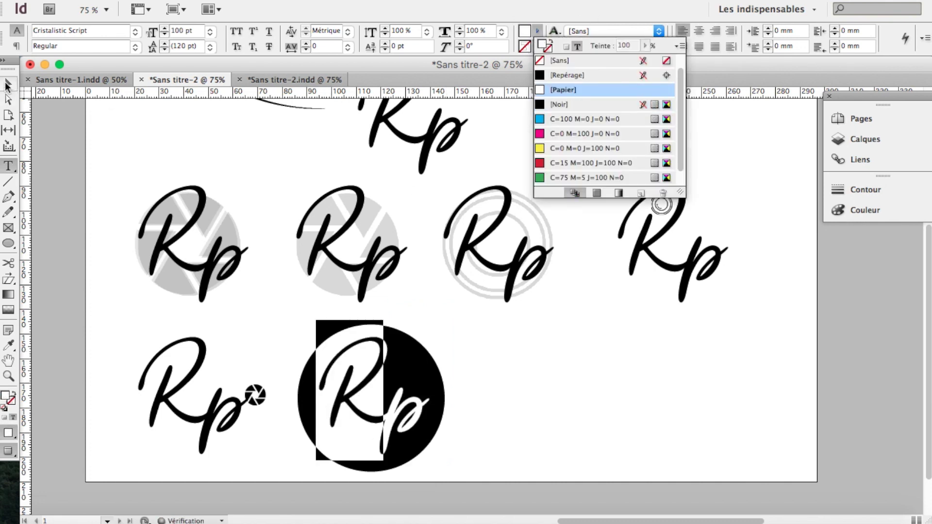
pyautogui.press('Escape')
pyautogui.click(497, 384)
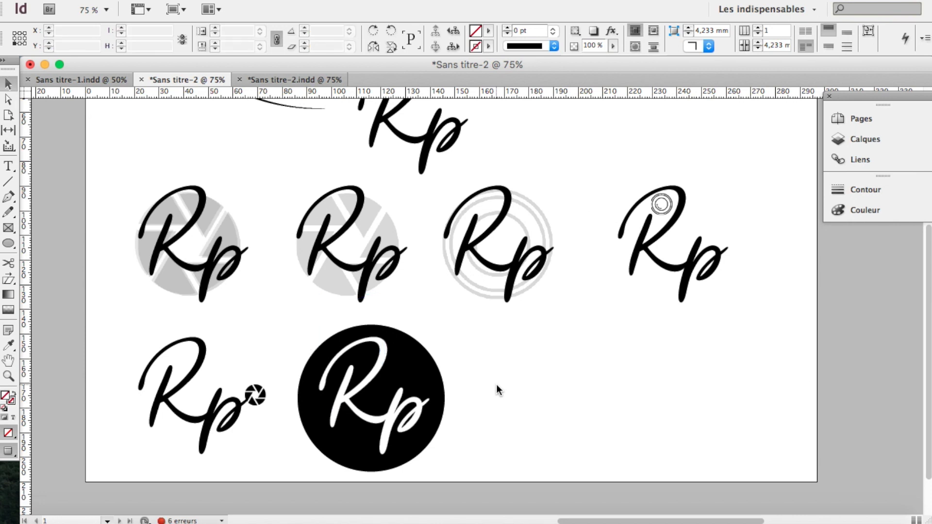
# Step: Duplicate the black circle with its white "Rp" to the right, with the circle at X 156 mm, Y 205,824 mm
pyautogui.click(396, 411)
pyautogui.keyDown('shift'); pyautogui.click(360, 411); pyautogui.keyUp('shift')
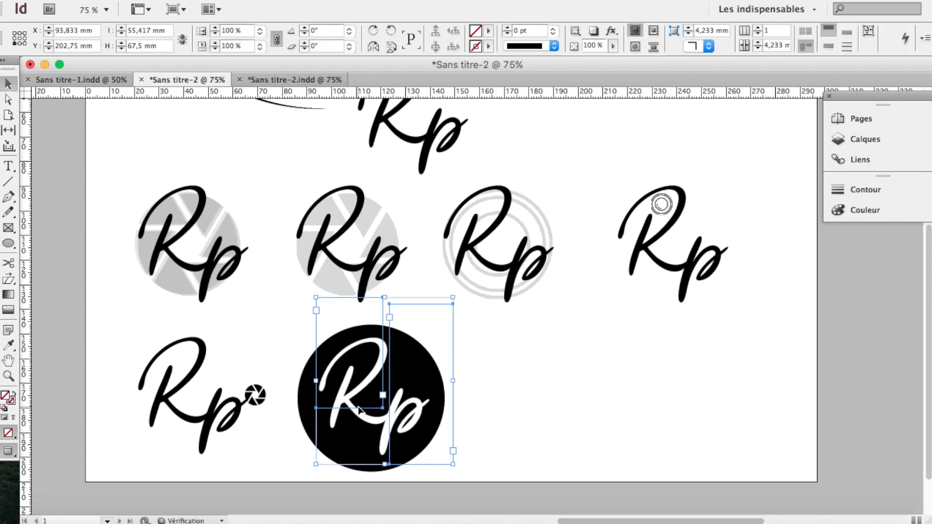
pyautogui.moveTo(535, 450); pyautogui.dragTo(543, 400)
# Step: Recolour the "R" and "p" of the duplicated circle variant with the black swatch
pyautogui.doubleClick(553, 356)
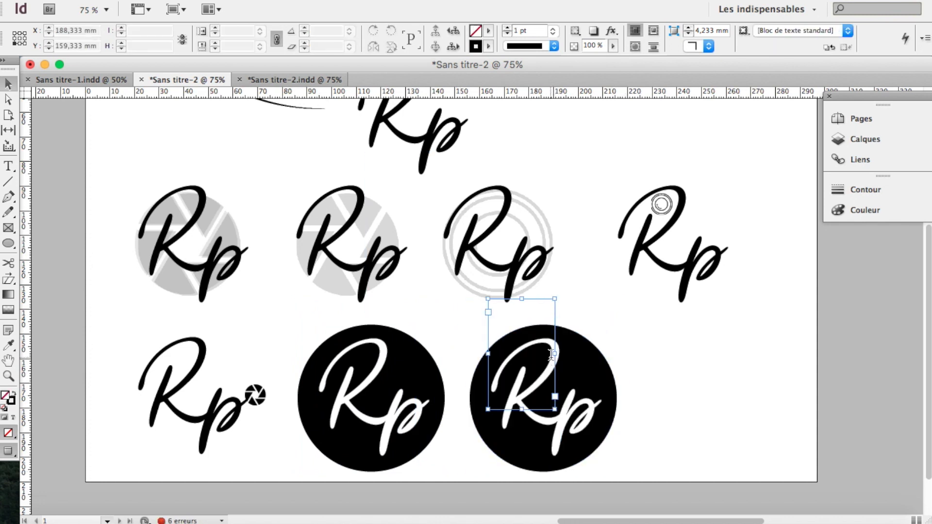
pyautogui.press('super+a')
pyautogui.click(537, 31)
pyautogui.click(546, 106)
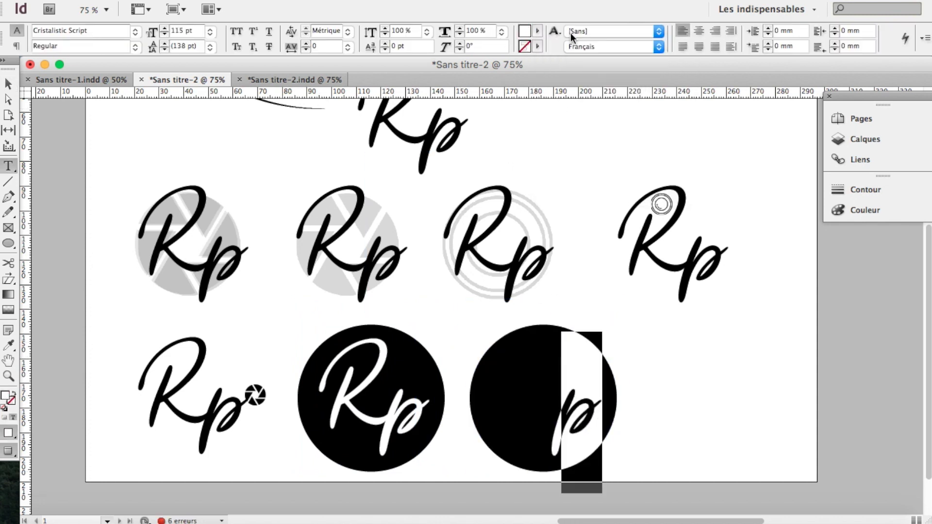
pyautogui.click(537, 31)
pyautogui.click(554, 74)
pyautogui.click(8, 84)
# Step: Swap the duplicated circle's fill and stroke so it becomes an unfilled black outline
pyautogui.click(534, 330)
pyautogui.click(569, 344)
pyautogui.click(499, 430)
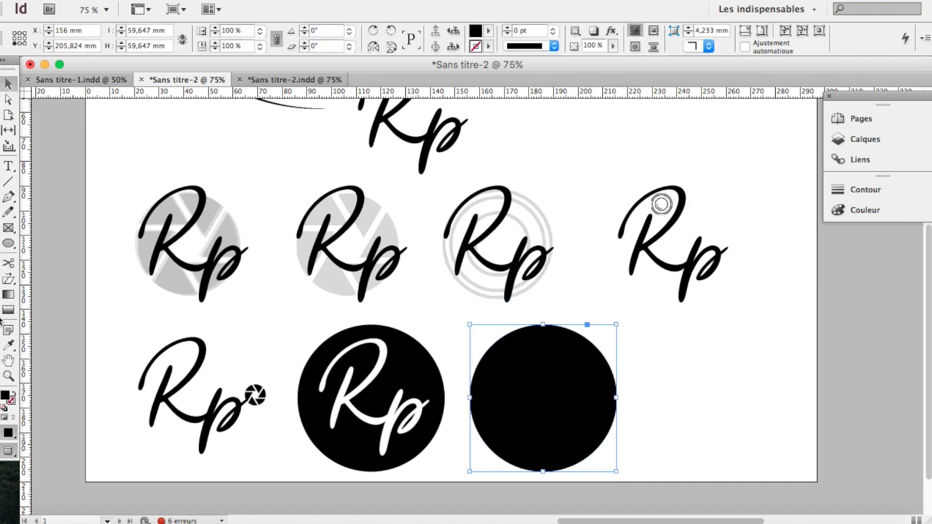
pyautogui.click(15, 395)
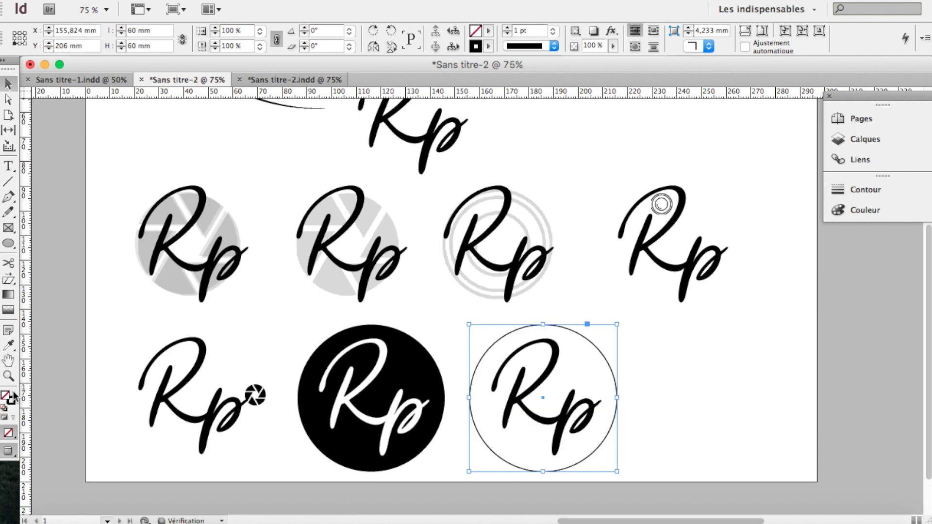
# Step: Set the outlined circle's stroke weight to 6 pt and deselect it
pyautogui.click(554, 31)
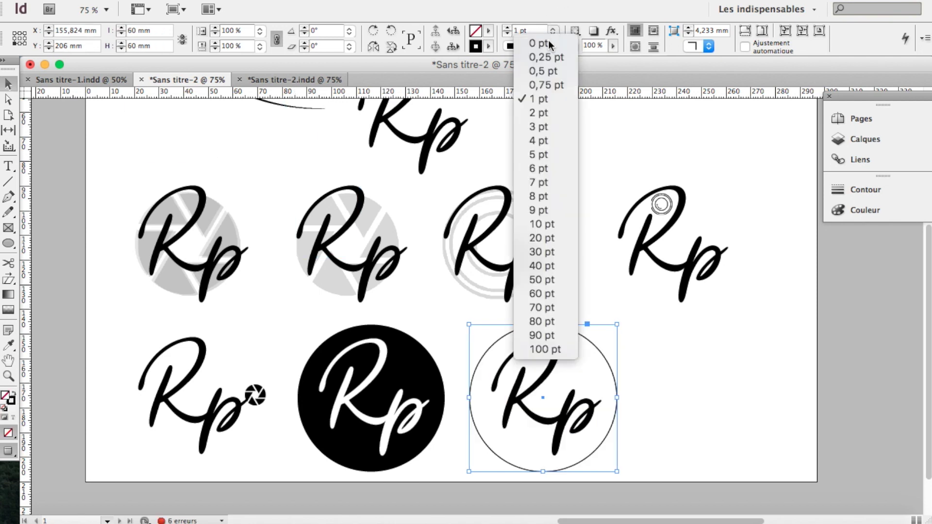
pyautogui.click(539, 127)
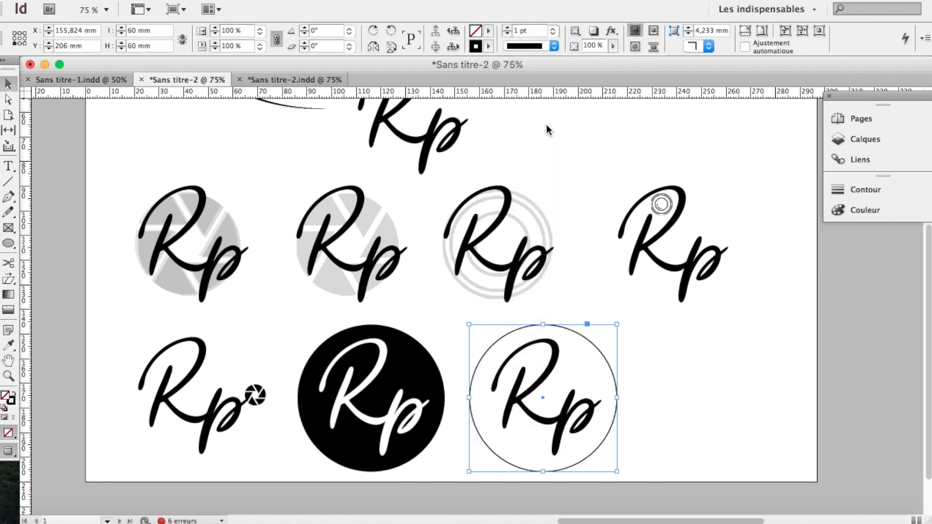
pyautogui.click(553, 31)
pyautogui.click(547, 171)
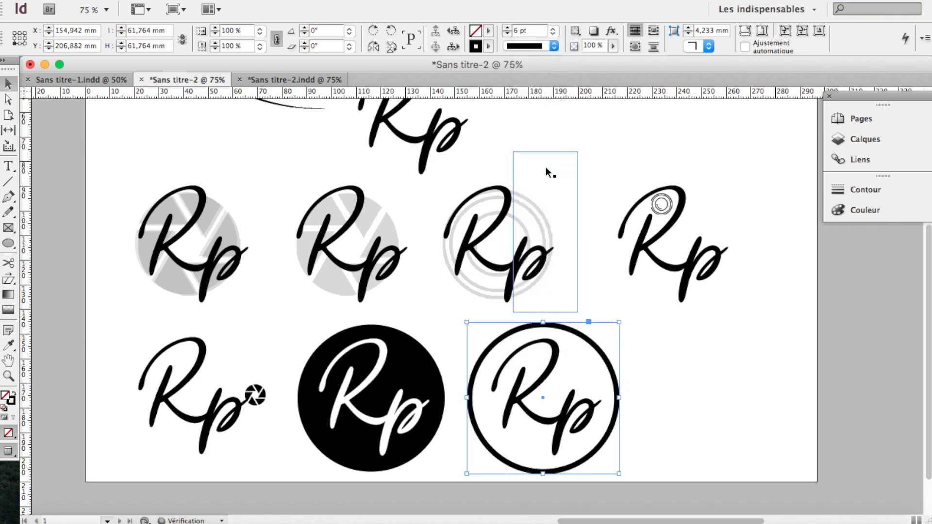
pyautogui.click(88, 143)
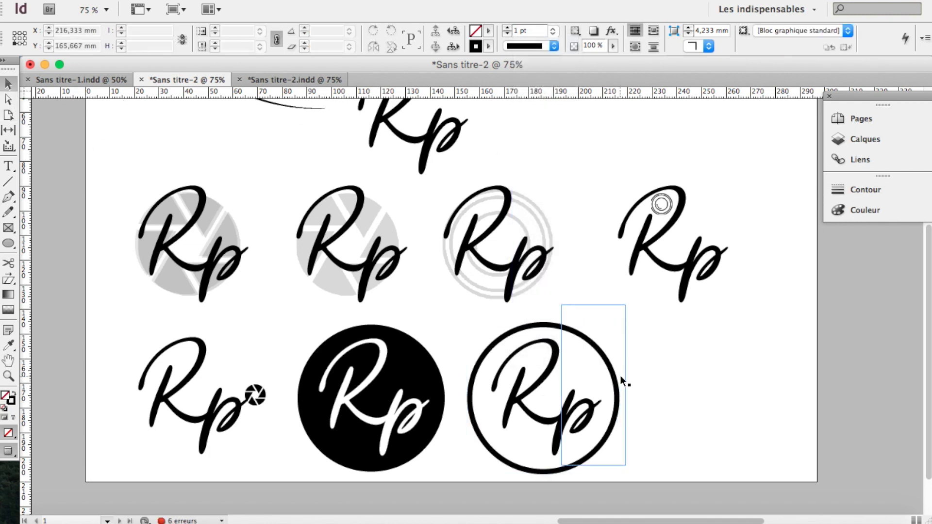
pyautogui.press('super+minus')
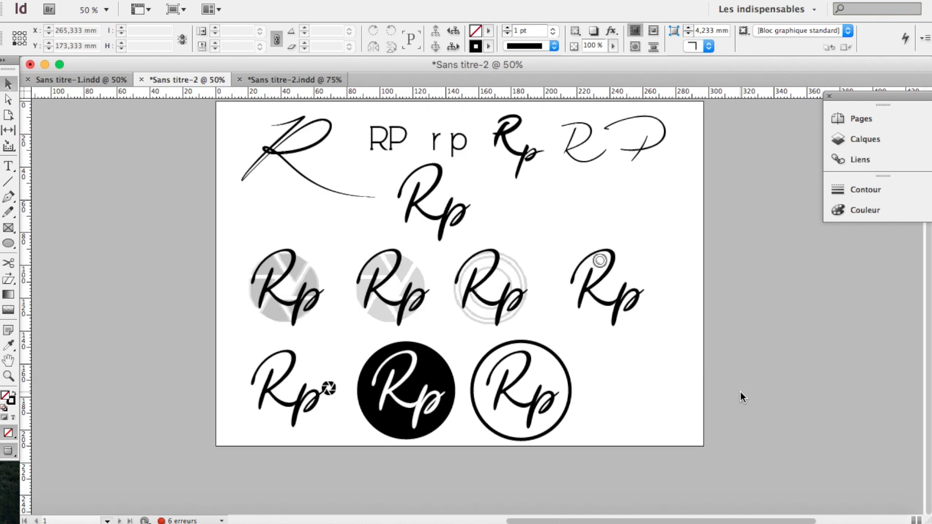
pyautogui.click(534, 395)
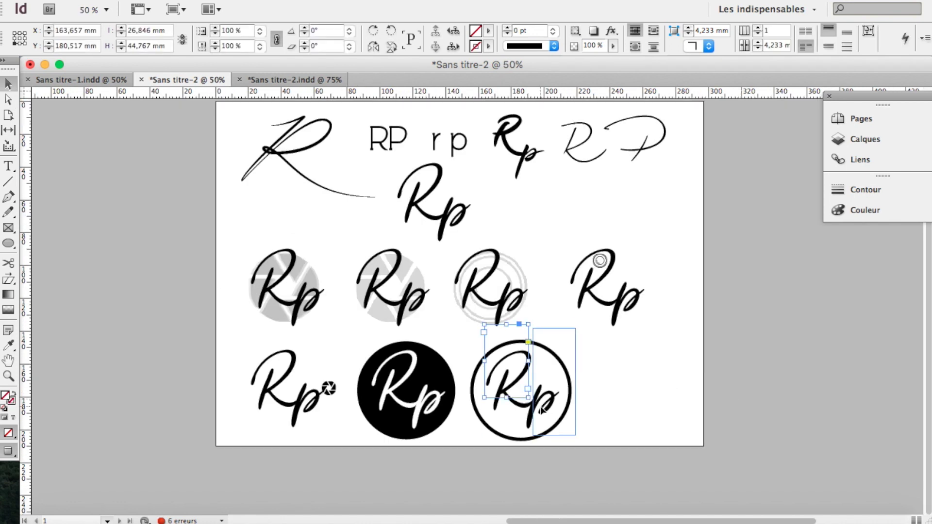
pyautogui.moveTo(570, 396); pyautogui.dragTo(661, 397)
pyautogui.keyDown('shift'); pyautogui.click(628, 375); pyautogui.keyUp('shift')
pyautogui.keyDown('shift'); pyautogui.click(628, 375); pyautogui.keyUp('shift')
pyautogui.press('Delete')
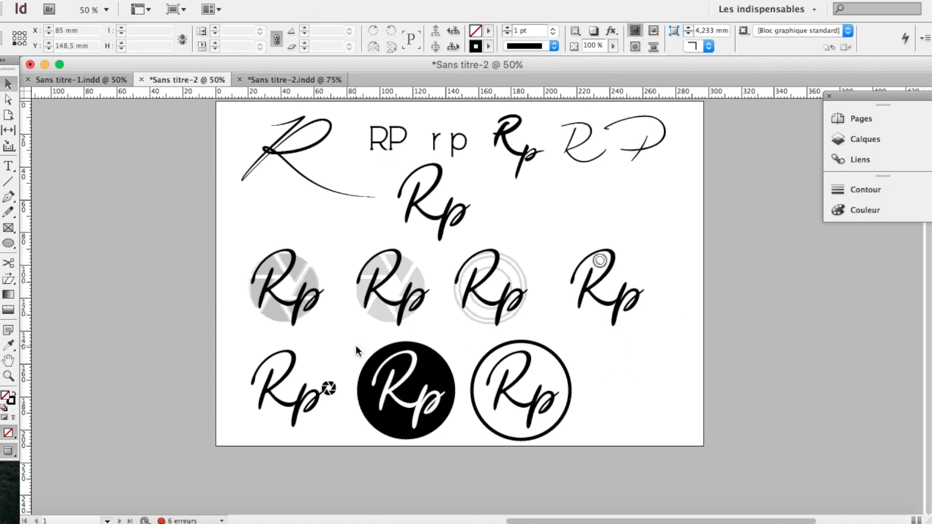
# Step: Duplicate the black circle with its white "Rp" to the far end of the row, at X 224,926 mm, Y 205,824 mm
pyautogui.moveTo(411, 397); pyautogui.dragTo(638, 397)
pyautogui.press('super+1')
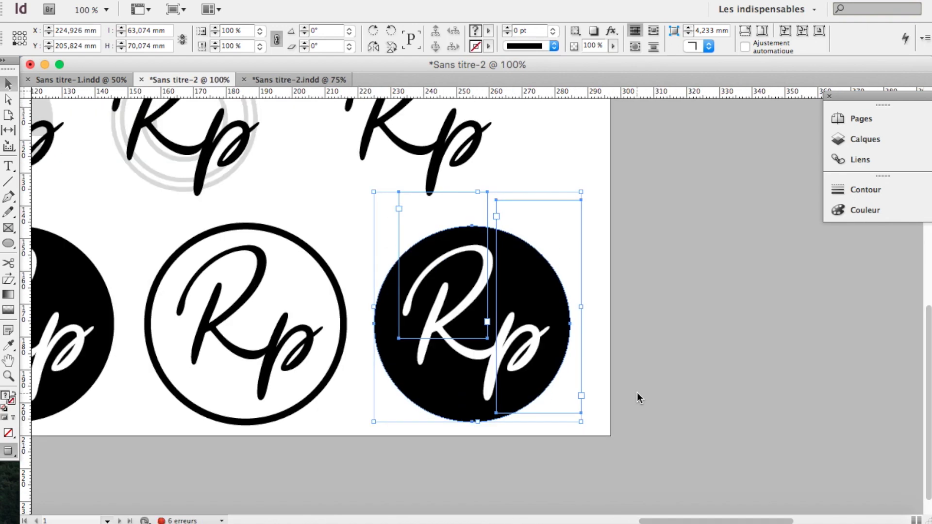
pyautogui.click(656, 339)
# Step: Recolour the "p" in the new black circle with a black fill
pyautogui.tripleClick(531, 343)
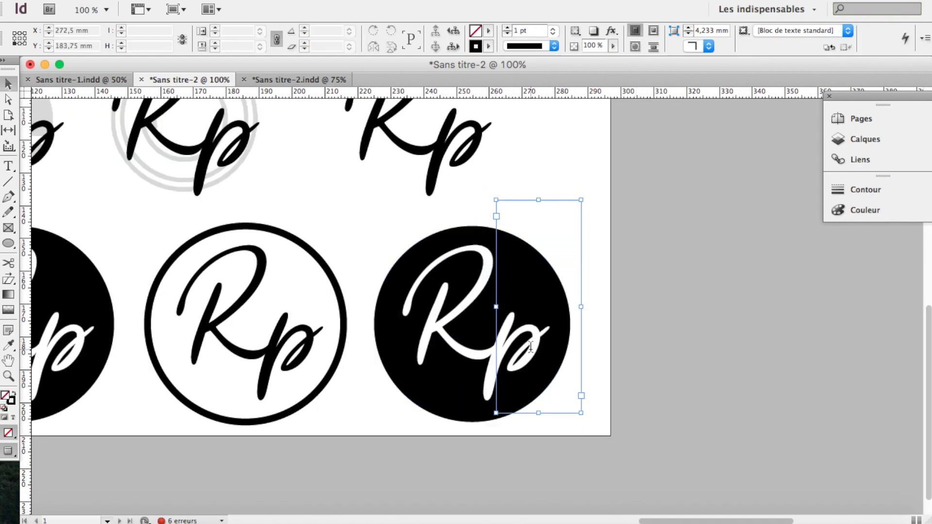
pyautogui.click(538, 31)
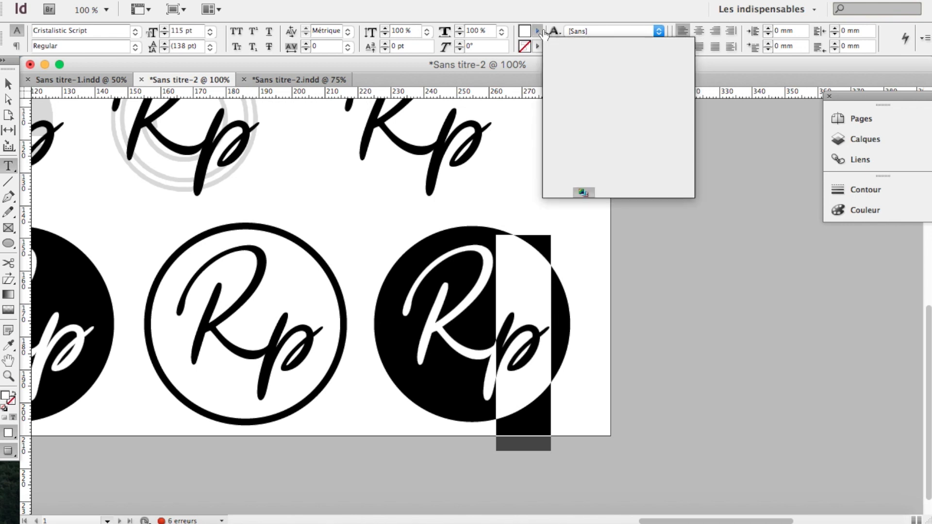
pyautogui.click(550, 76)
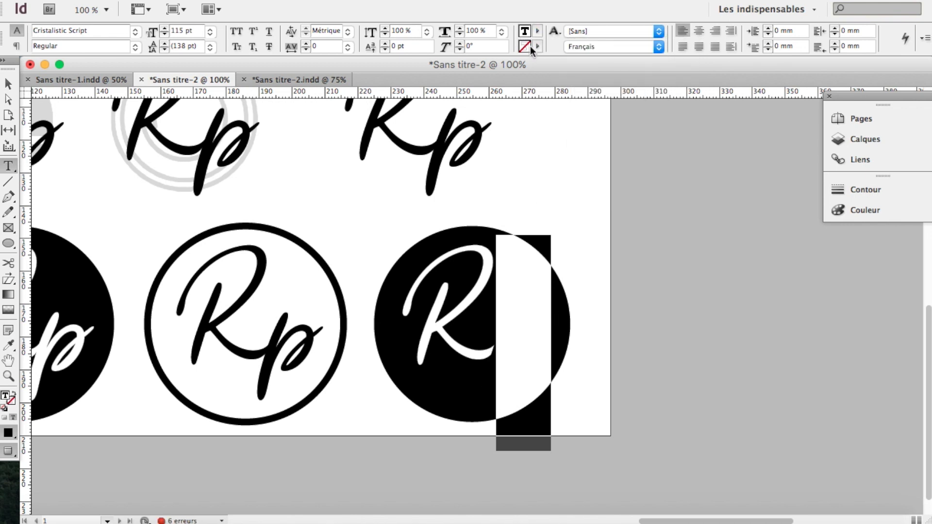
# Step: Give the "p" in the new black circle a [Papier] outline with a thickness of 3 pt
pyautogui.doubleClick(531, 46)
pyautogui.click(730, 202)
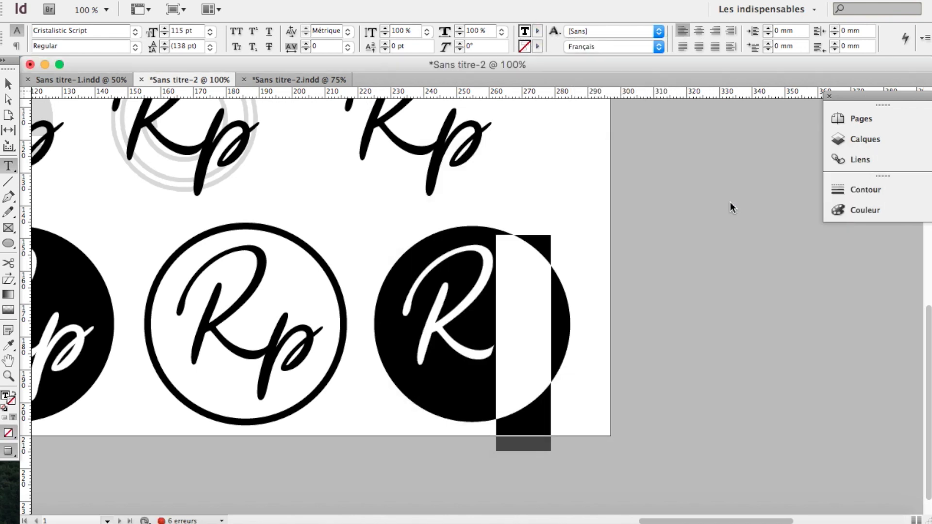
pyautogui.click(538, 45)
pyautogui.click(554, 105)
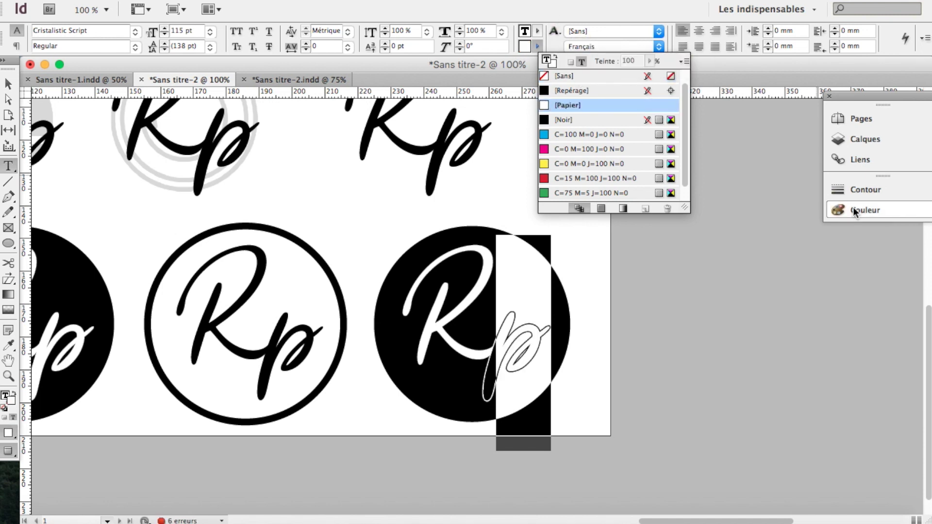
pyautogui.click(864, 189)
pyautogui.click(785, 197)
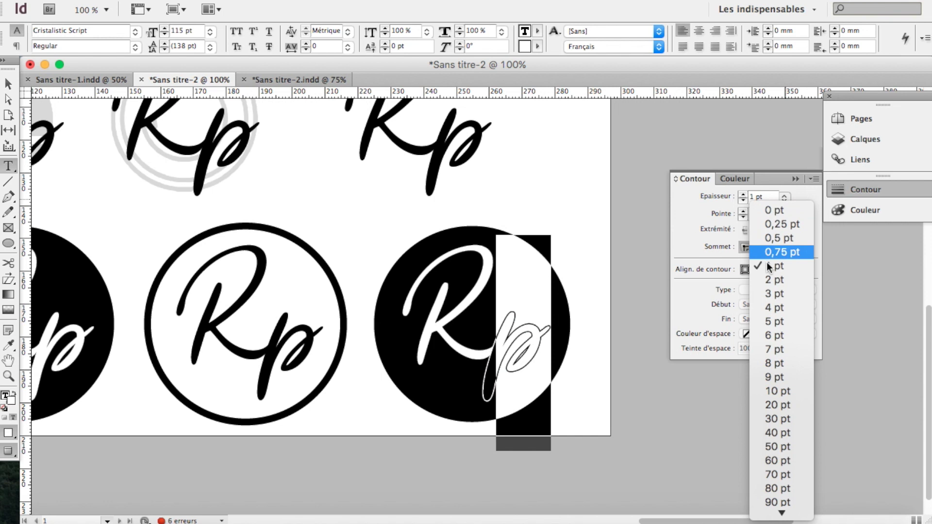
pyautogui.click(768, 294)
# Step: Recolour the "R" in the same circle with a black fill
pyautogui.doubleClick(444, 304)
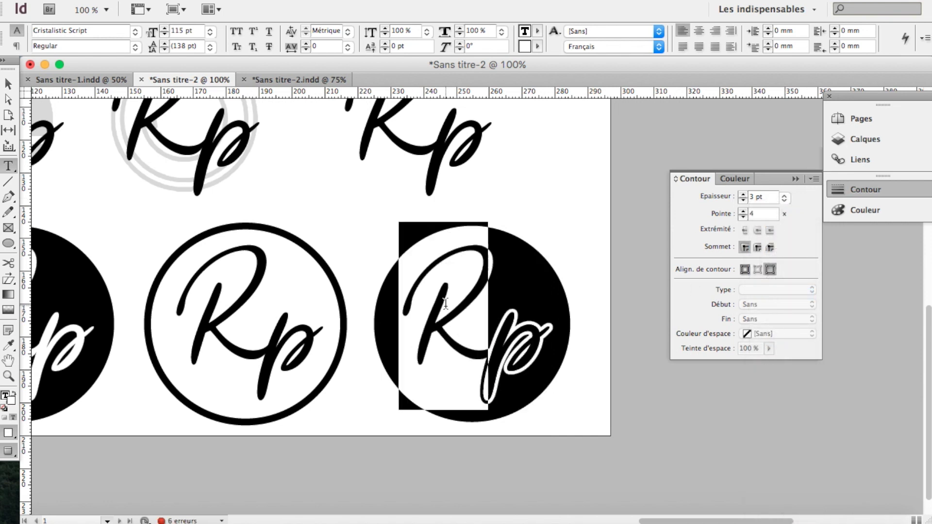
pyautogui.click(537, 32)
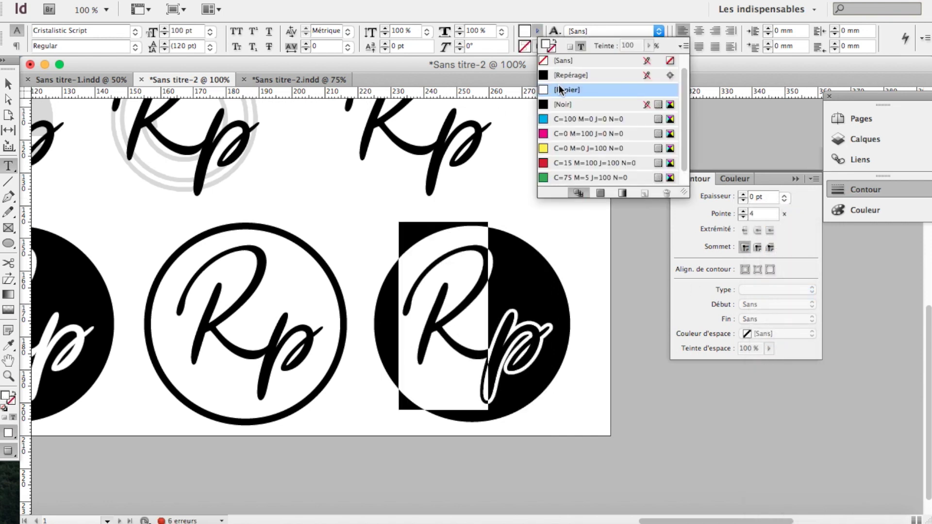
pyautogui.click(561, 87)
# Step: Give the "R" in that circle a [Papier] outline 3 pt thick, deselect it and collapse the stroke settings
pyautogui.click(538, 46)
pyautogui.click(567, 105)
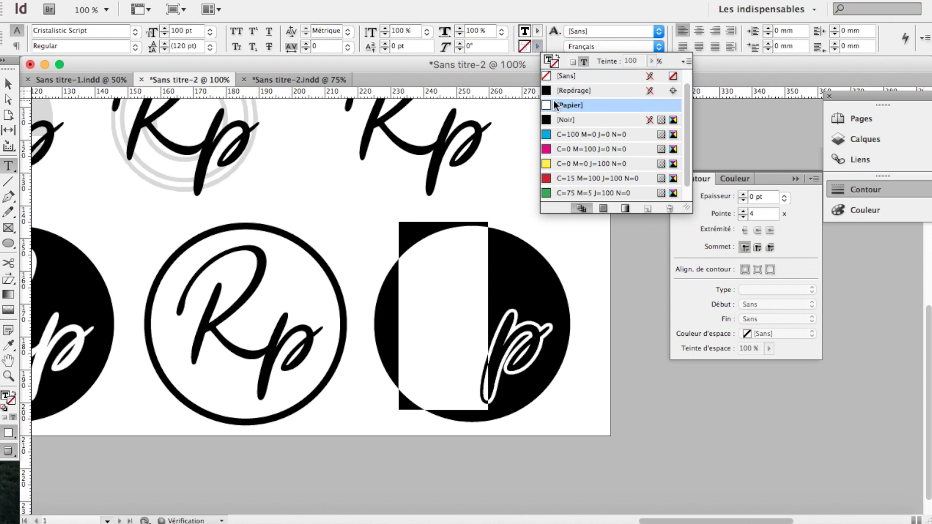
pyautogui.click(785, 198)
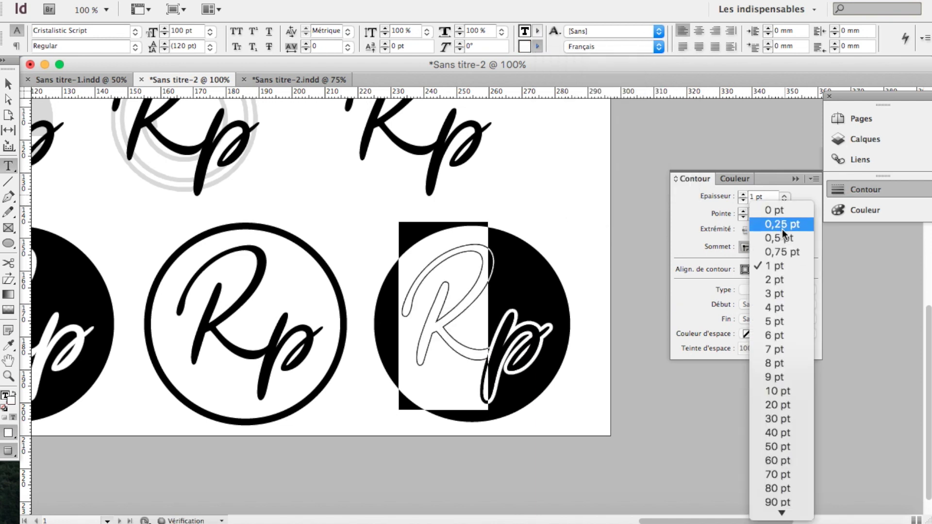
pyautogui.click(786, 295)
pyautogui.press('Escape')
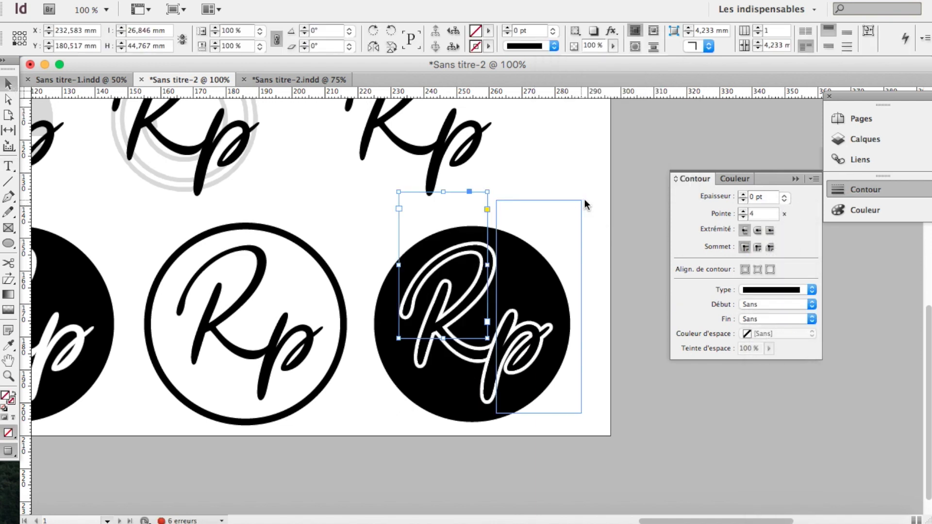
pyautogui.click(616, 194)
pyautogui.press('super+minus')
pyautogui.press('super+minus')
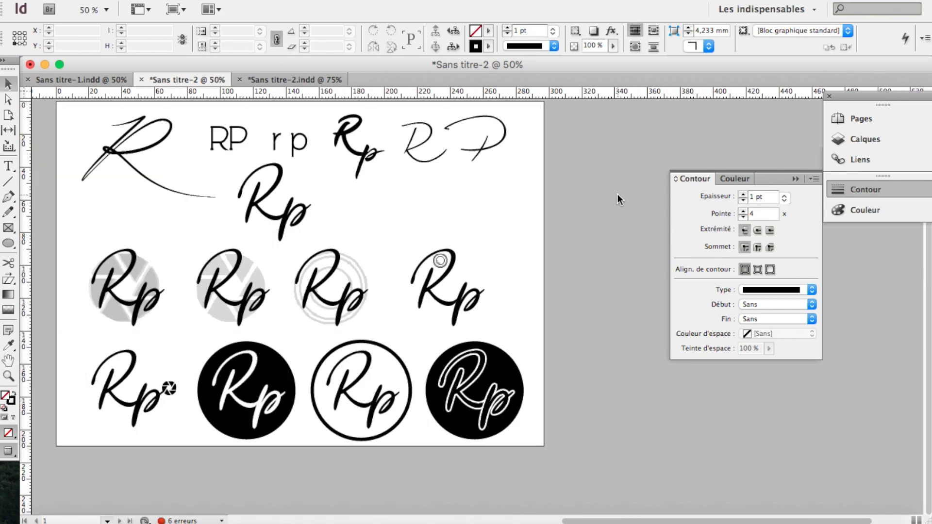
pyautogui.hscroll(-3, 616, 194)
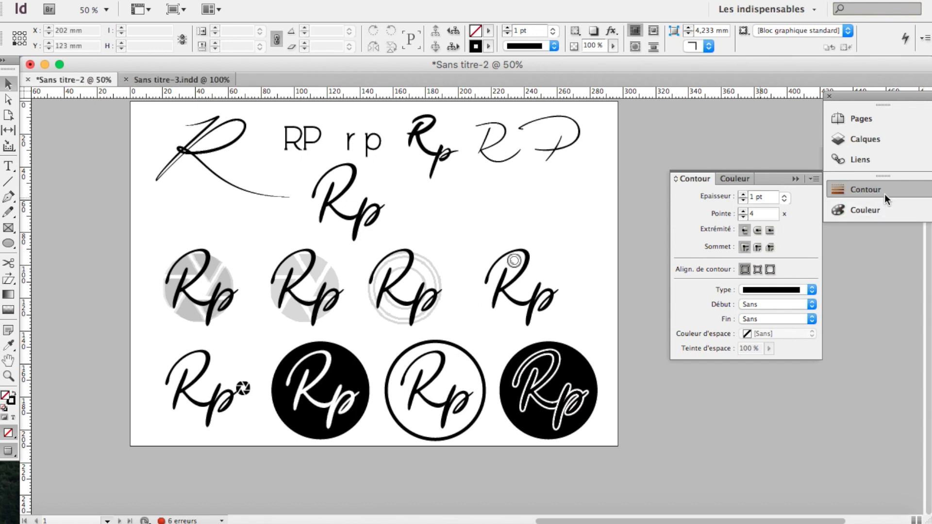
pyautogui.click(884, 192)
# Step: Move the "Rp" variant with the small lens ring closer to the grey-ring variant beside it
pyautogui.moveTo(457, 237); pyautogui.dragTo(558, 303)
pyautogui.press('super+z')
pyautogui.click(584, 302)
pyautogui.moveTo(494, 243); pyautogui.dragTo(490, 240)
pyautogui.press('super+z')
pyautogui.click(578, 287)
# Step: Duplicate the lens-ring "Rp" variant into the empty area above it and position the copy at X 241,44 mm, Y 99,56 mm
pyautogui.moveTo(589, 311); pyautogui.dragTo(547, 215)
pyautogui.press('super+equal')
pyautogui.press('super+equal')
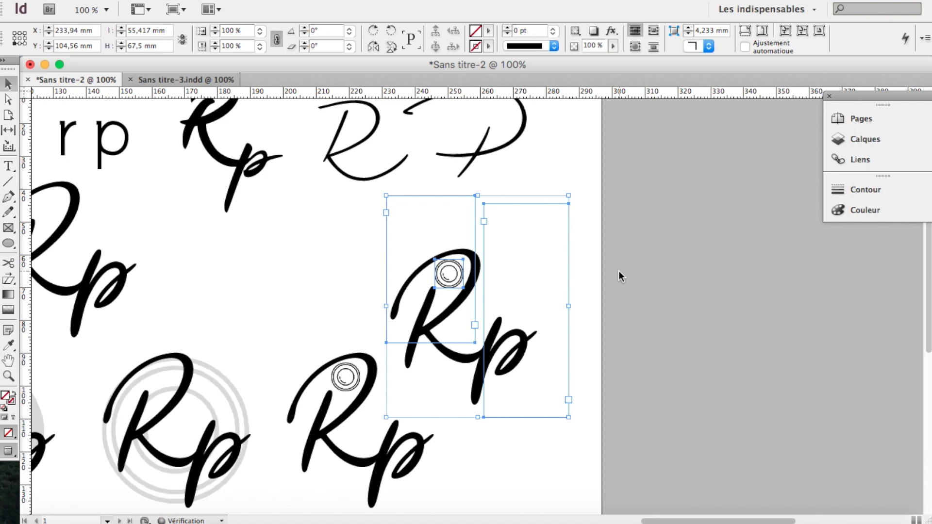
pyautogui.hotkey('shift', 'Up')
pyautogui.hotkey('shift', 'Right')
pyautogui.hotkey('shift', 'Right')
pyautogui.hotkey('shift', 'Right')
pyautogui.hotkey('shift', 'Up')
pyautogui.hotkey('shift', 'Up')
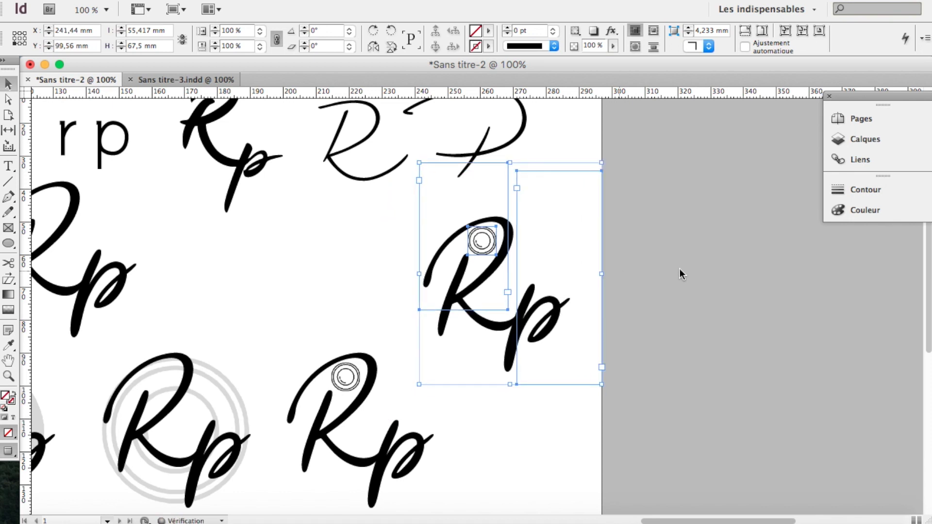
pyautogui.click(679, 269)
# Step: Delete the small lens ring from the copied "Rp" and paste the pair of corner brackets around it
pyautogui.click(480, 236)
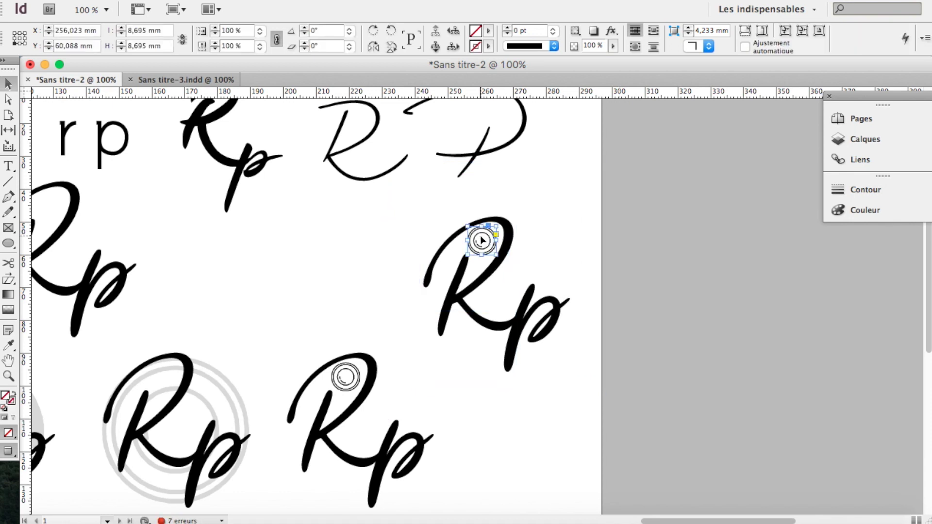
pyautogui.press('BackSpace')
pyautogui.press('super+v')
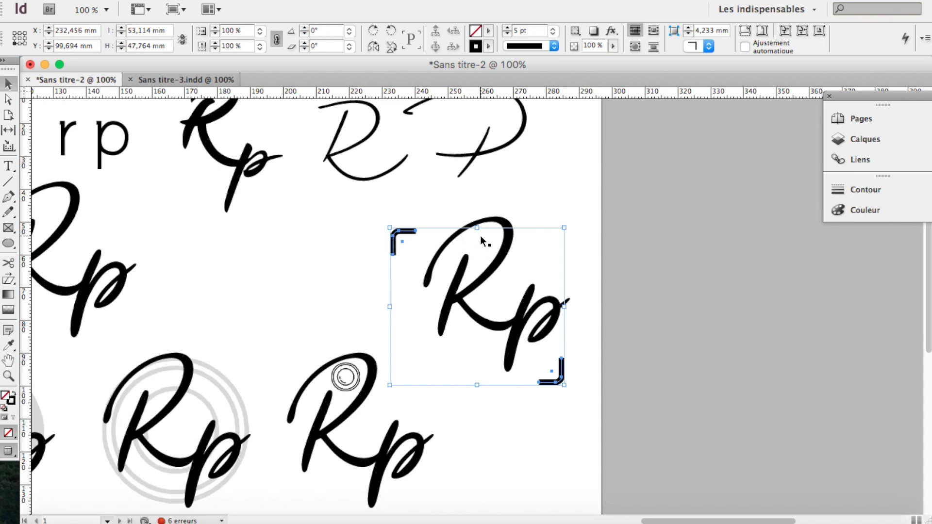
# Step: Nudge the pasted corner brackets to X 235,206 mm, Y 97,694 mm around the "Rp" and deselect them
pyautogui.hotkey('shift', 'Right')
pyautogui.hotkey('shift', 'Up')
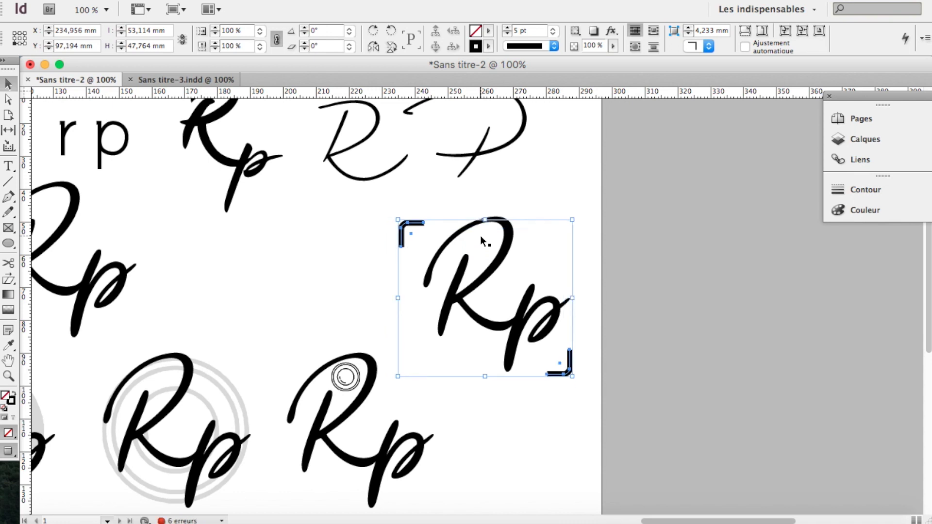
pyautogui.press('Right')
pyautogui.press('Down')
pyautogui.press('Down')
pyautogui.press('Down')
pyautogui.press('Down')
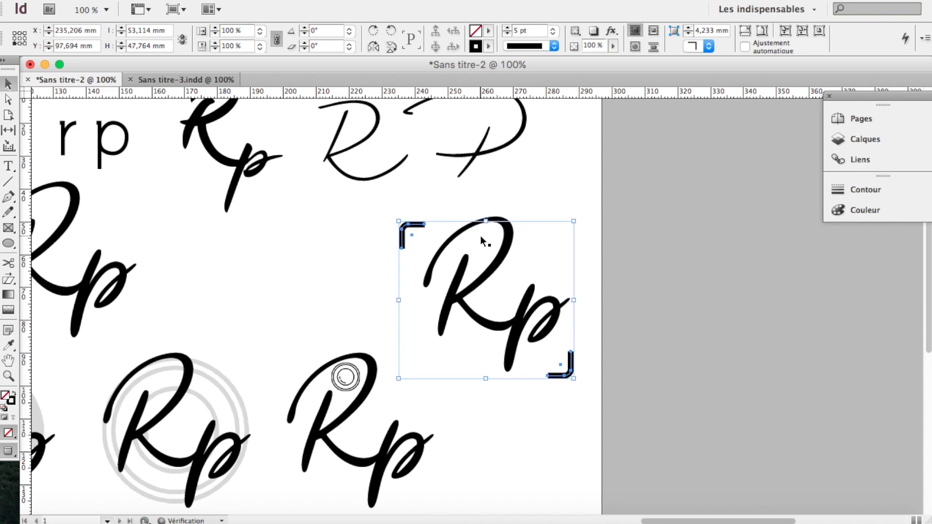
pyautogui.click(646, 265)
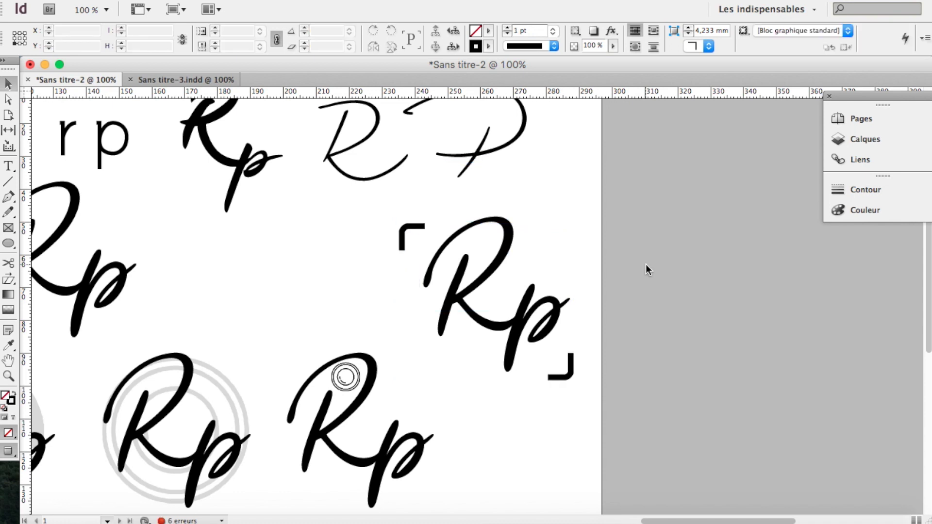
# Step: Centre the corner brackets more closely on the "Rp" by moving them to X 237,956 mm, Y 95,944 mm
pyautogui.click(404, 233)
pyautogui.hotkey('shift', 'Up')
pyautogui.hotkey('shift', 'Up')
pyautogui.hotkey('shift', 'Down')
pyautogui.press('Down')
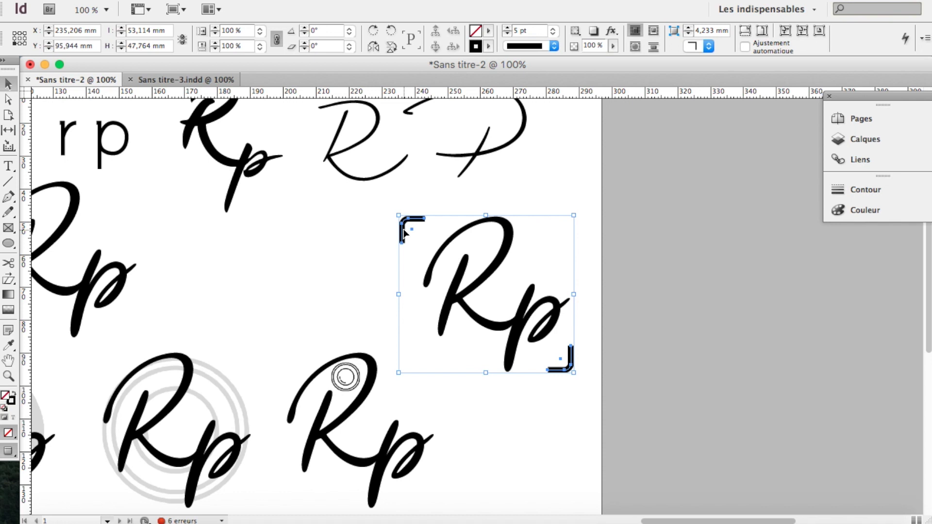
pyautogui.press('Right')
pyautogui.press('Right')
pyautogui.press('Down')
pyautogui.press('Up')
pyautogui.press('Right')
pyautogui.press('Right')
pyautogui.press('Right')
pyautogui.press('Right')
pyautogui.press('Right')
pyautogui.press('Right')
pyautogui.press('Right')
pyautogui.press('Right')
pyautogui.press('Right')
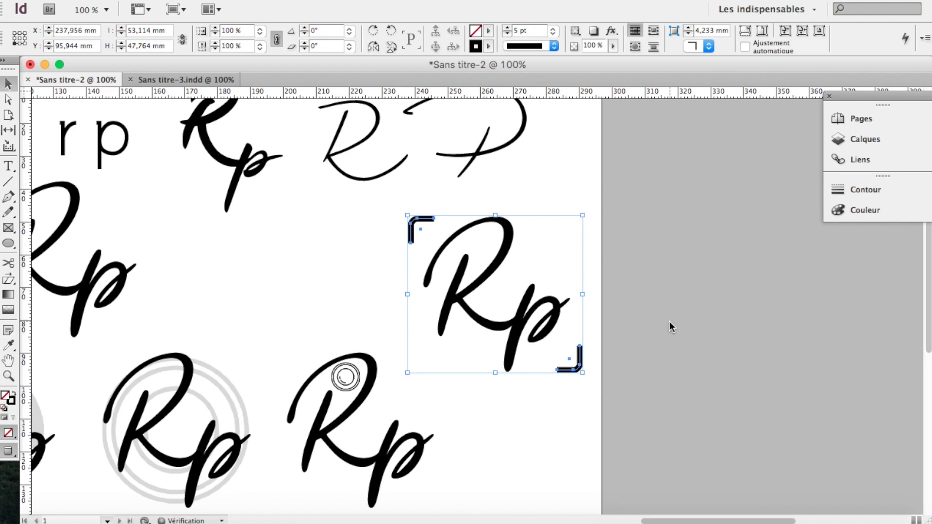
pyautogui.click(669, 322)
# Step: Examine all logo variants on the page together in full-screen presentation mode
pyautogui.press('super+minus')
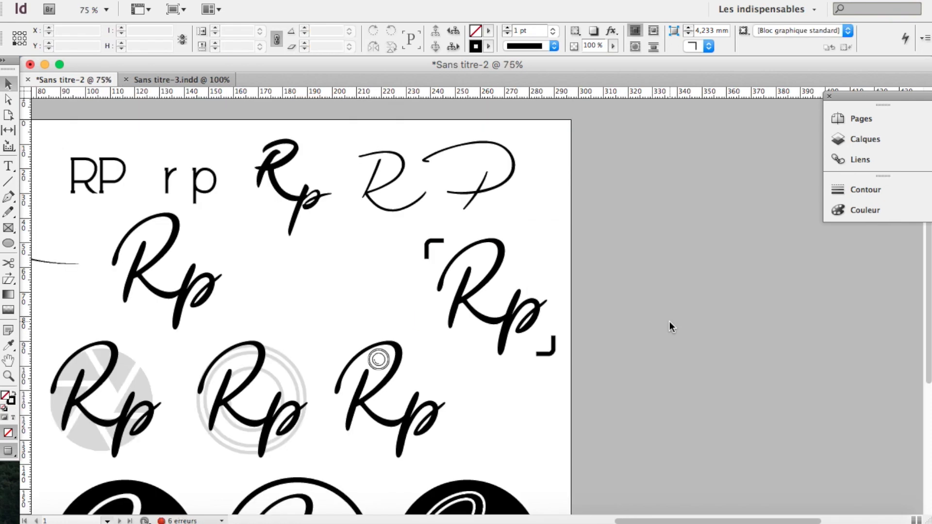
pyautogui.hotkey('shift', 'w')
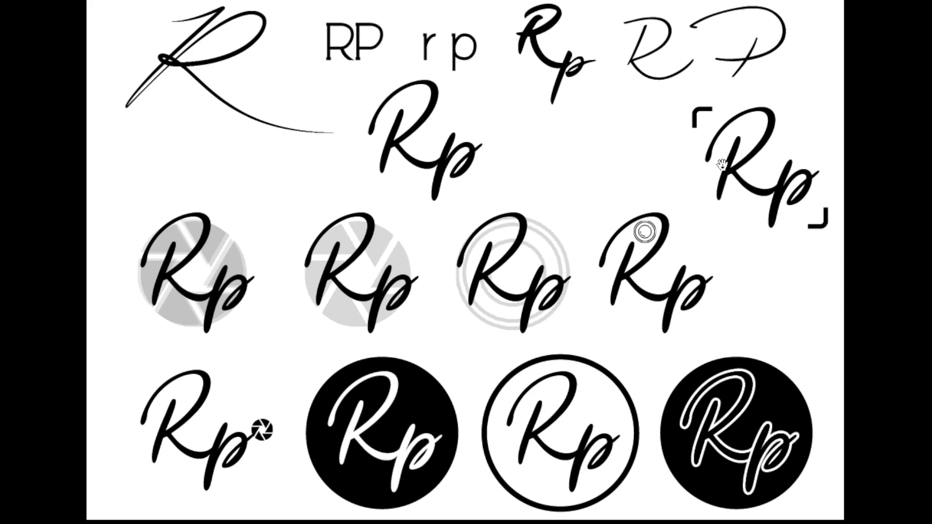
pyautogui.press('Escape')
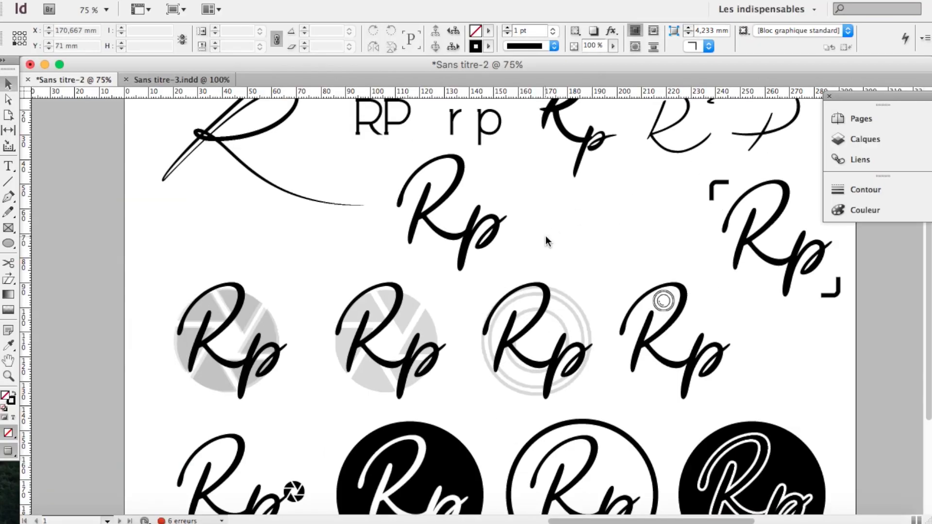
# Step: Delete the plain "Rp" monogram group below the font samples
pyautogui.hscroll(3, 545, 237)
pyautogui.scroll(2, 546, 237)
pyautogui.click(371, 252)
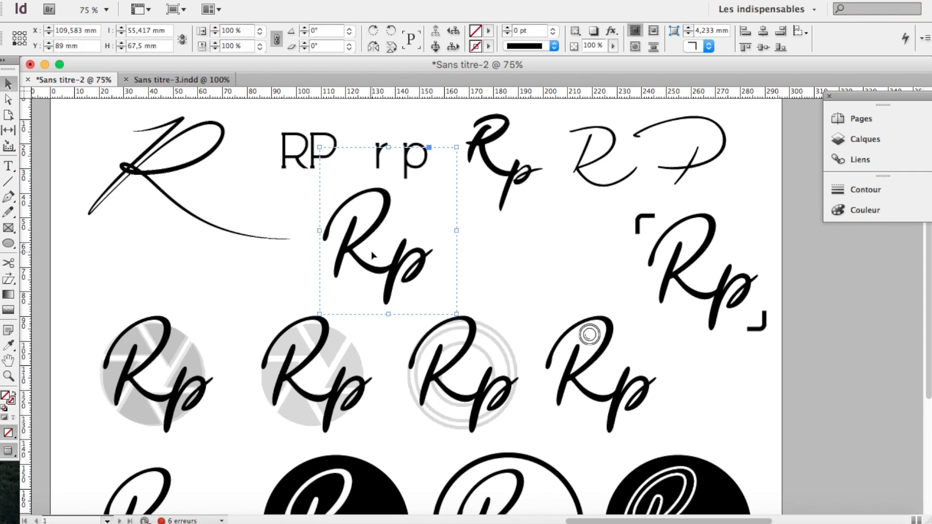
pyautogui.press('Delete')
# Step: Place the lowercase "r p" lettering in the empty space below the font samples
pyautogui.click(384, 163)
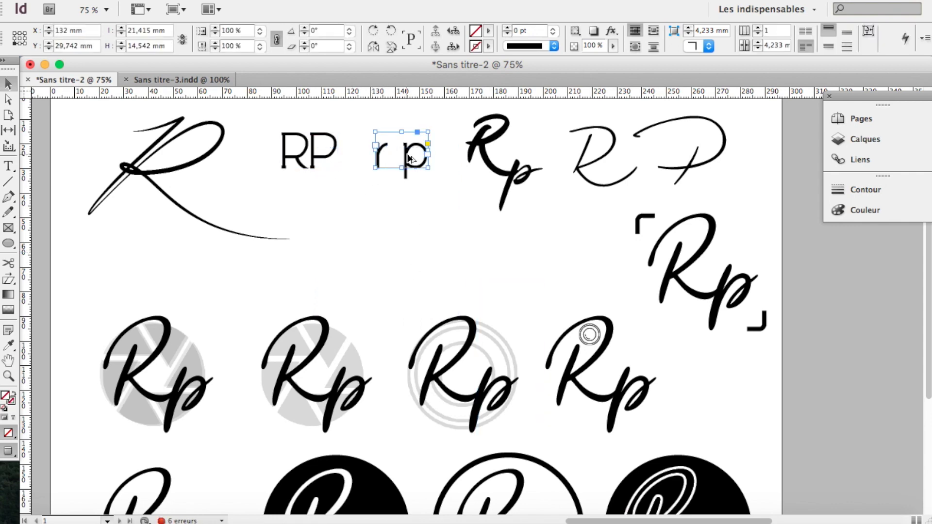
pyautogui.press('super+plus')
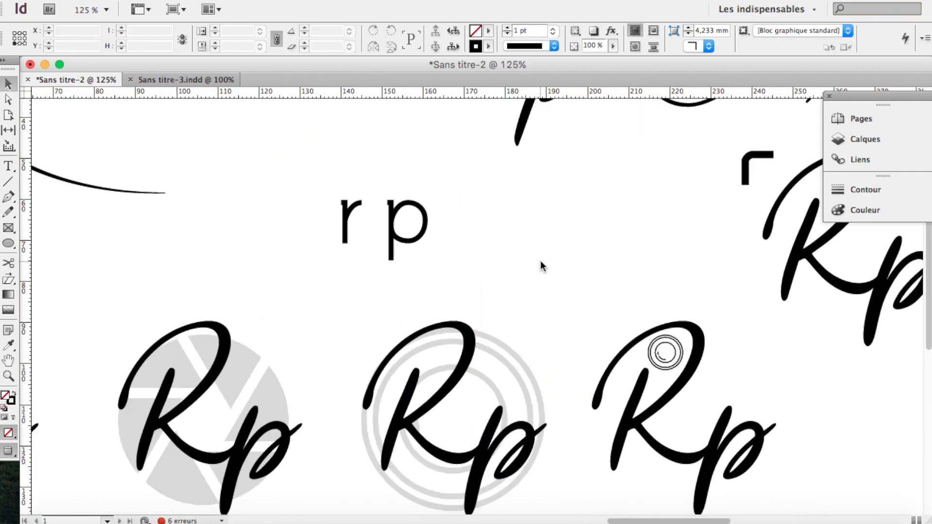
pyautogui.press('super+plus')
pyautogui.press('super+plus')
pyautogui.press('super+equal')
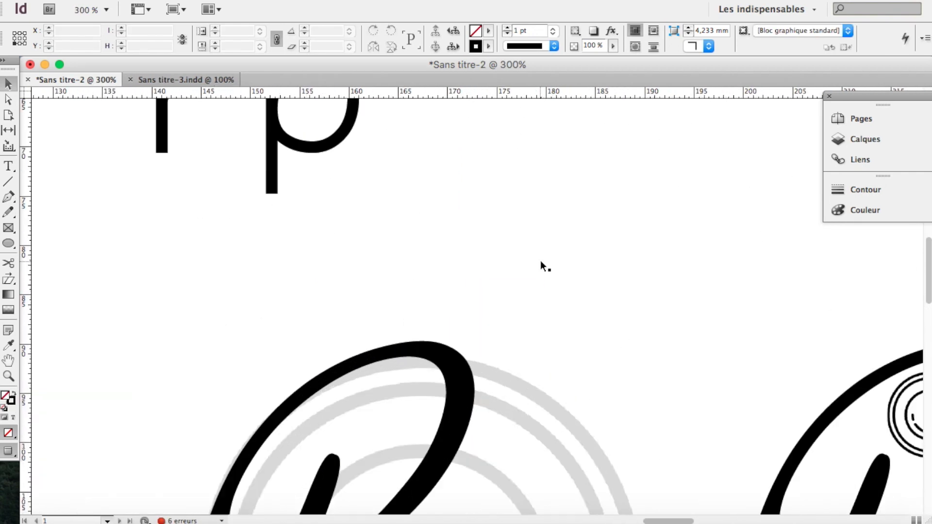
# Step: Paste the grey corner brackets around "r p" and scale them down to 33,6 × 16,881 mm
pyautogui.scroll(3, 540, 261)
pyautogui.hscroll(-5, 540, 260)
pyautogui.click(419, 234)
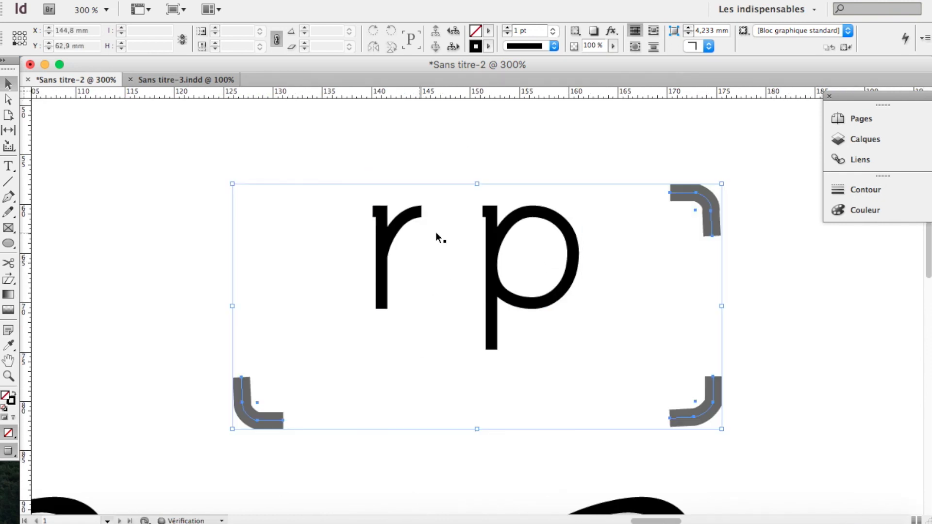
pyautogui.moveTo(722, 429); pyautogui.dragTo(563, 317)
# Step: Nudge the scaled corner brackets over "r p" to X 140,913 mm, Y 75,304 mm
pyautogui.press('Right')
pyautogui.press('Right')
pyautogui.press('Right')
pyautogui.press('Right')
pyautogui.press('Right')
pyautogui.press('Right')
pyautogui.press('Right')
pyautogui.press('Right')
pyautogui.press('Right')
pyautogui.press('Right')
pyautogui.press('Right')
pyautogui.press('Right')
pyautogui.press('Right')
pyautogui.press('Right')
pyautogui.press('Right')
pyautogui.press('Down')
pyautogui.press('Down')
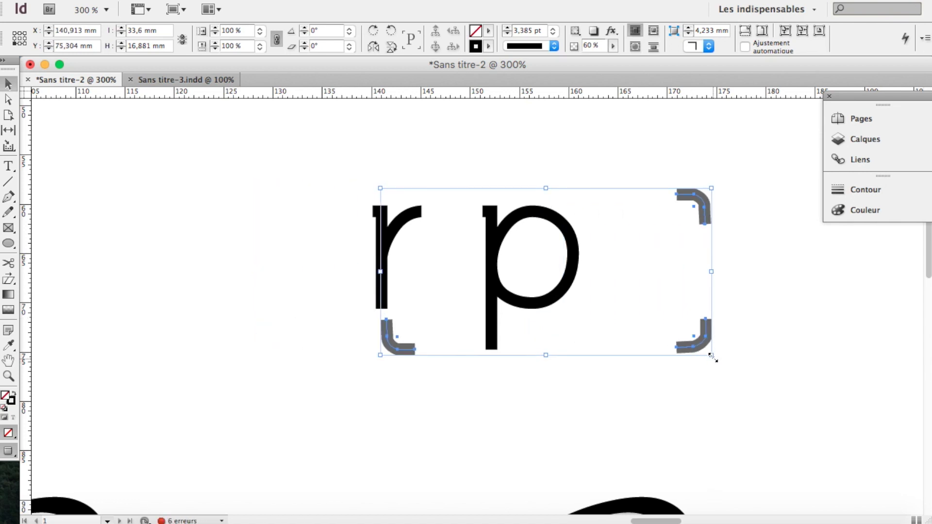
# Step: Remove the scaled corner brackets from around the "r p" lettering
pyautogui.moveTo(711, 355); pyautogui.dragTo(692, 343)
pyautogui.press('Delete')
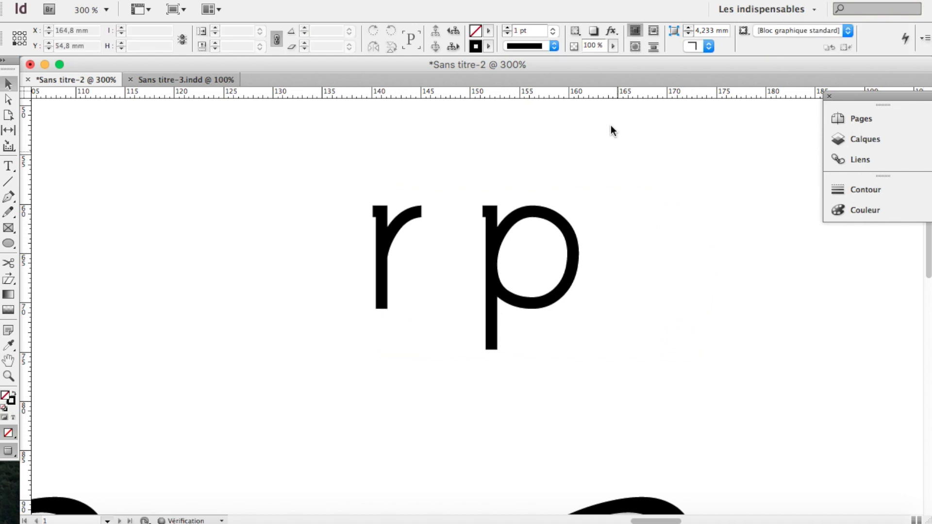
# Step: Add horizontal guides along the upper and lower edges of the "r p" serifs and vertical guides along both edges of the r's stem
pyautogui.moveTo(578, 98); pyautogui.dragTo(578, 216)
pyautogui.moveTo(598, 92); pyautogui.dragTo(623, 338)
pyautogui.press('super+z')
pyautogui.moveTo(24, 311); pyautogui.dragTo(376, 293)
pyautogui.moveTo(23, 286); pyautogui.dragTo(387, 290)
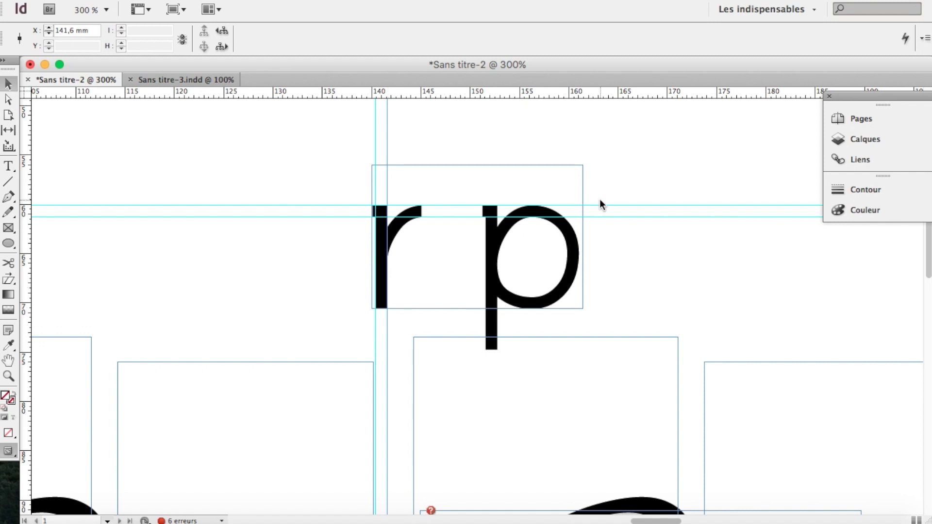
# Step: Add two vertical guides to the right of the p, the first at 166,1 mm, and two horizontal guides at and below its descender
pyautogui.moveTo(22, 287); pyautogui.dragTo(629, 296)
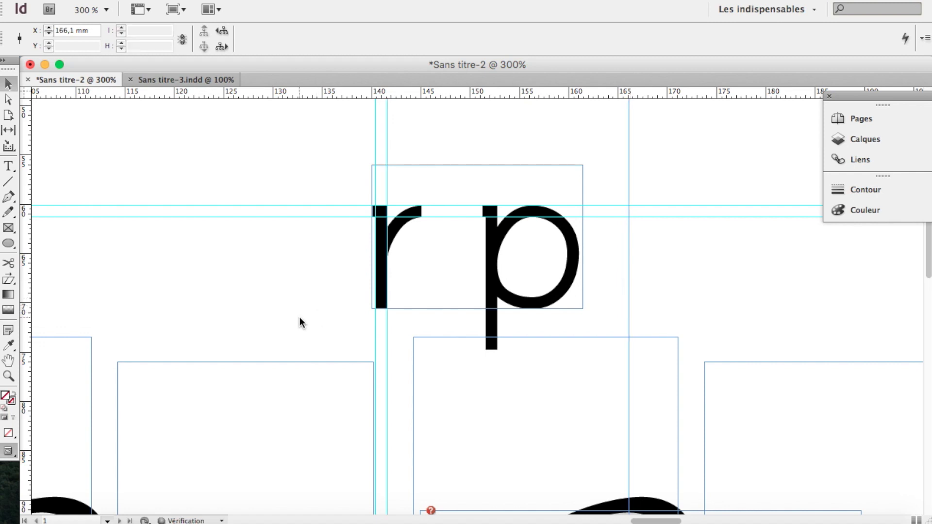
pyautogui.moveTo(30, 319); pyautogui.dragTo(642, 306)
pyautogui.moveTo(668, 96); pyautogui.dragTo(673, 351)
pyautogui.moveTo(686, 96); pyautogui.dragTo(686, 362)
# Step: Paste the grey corner brackets over "r p" and scale them to 29,259 × 14,7 mm
pyautogui.press('super+v')
pyautogui.moveTo(722, 184)
pyautogui.mouseDown()
pyautogui.moveTo(493, 327)
pyautogui.moveTo(494, 345)
pyautogui.mouseUp()
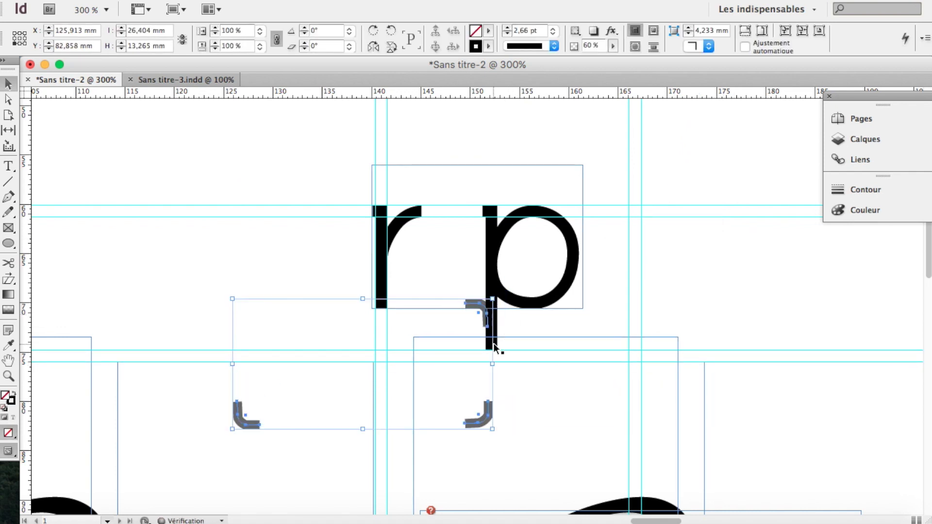
pyautogui.moveTo(484, 309); pyautogui.dragTo(628, 214)
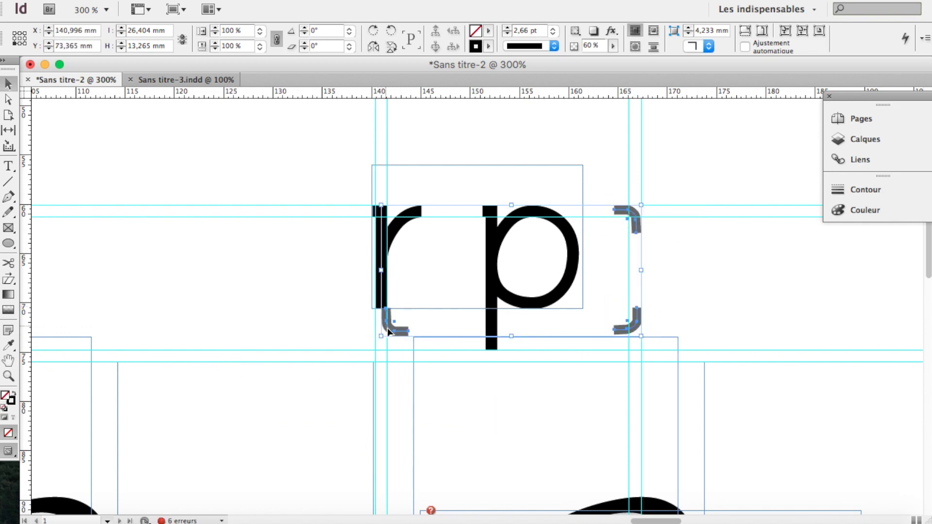
pyautogui.moveTo(381, 336); pyautogui.dragTo(380, 352)
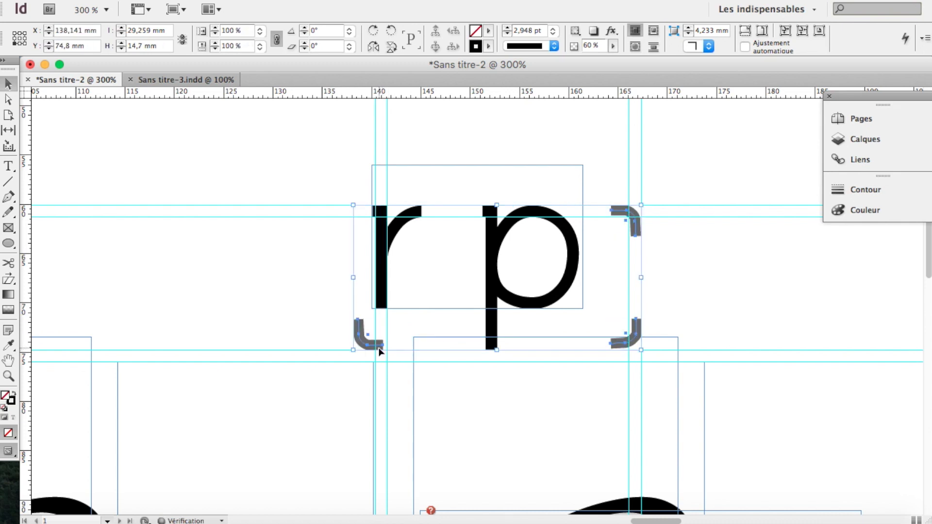
# Step: Nudge the corner brackets to X 140,391 mm, Y 76,05 mm, aligned with the r's stem and the lowest guide
pyautogui.hotkey('shift', 'Right')
pyautogui.hotkey('shift', 'Left')
pyautogui.press('Down')
pyautogui.press('Down')
pyautogui.press('Down')
pyautogui.press('Down')
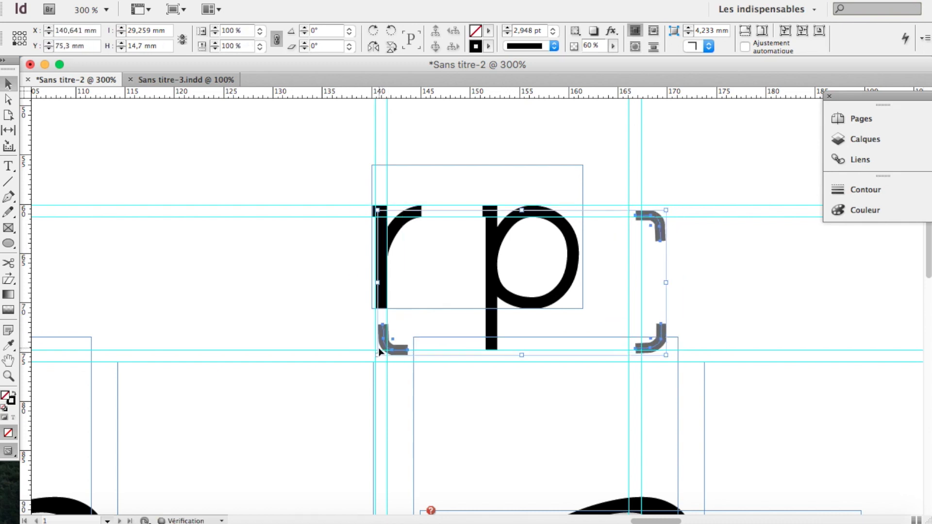
pyautogui.press('Down')
pyautogui.press('Left')
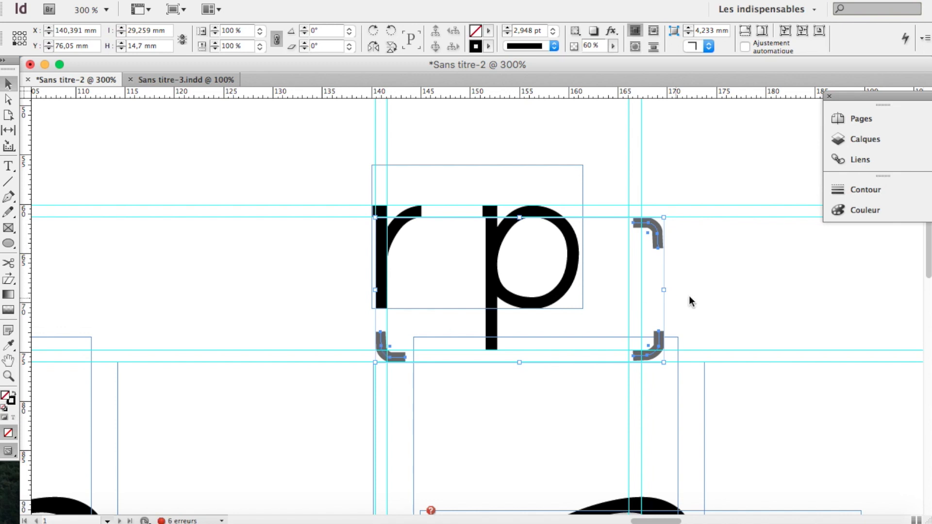
# Step: Select only the upper-right corner bracket and nudge it between the guides to X 164,298 mm, Y 60,35 mm
pyautogui.doubleClick(658, 238)
pyautogui.hotkey('shift', 'Left')
pyautogui.press('Down')
pyautogui.press('Down')
pyautogui.press('Down')
pyautogui.press('Down')
pyautogui.press('Down')
pyautogui.press('Down')
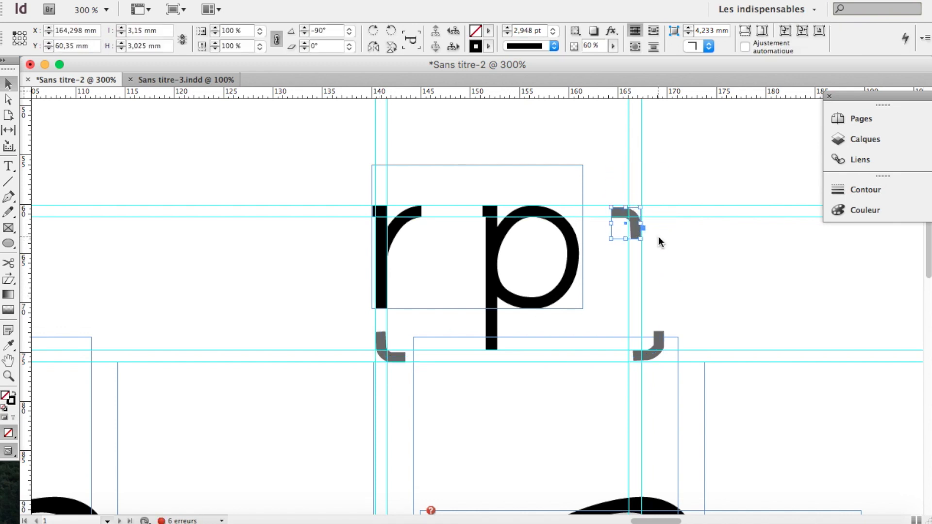
# Step: Nudge the lower-right corner bracket into line with the outer vertical guide and preview the page without guides
pyautogui.click(657, 337)
pyautogui.hotkey('shift', 'Left')
pyautogui.hotkey('shift', 'Left')
pyautogui.press('Right')
pyautogui.press('Right')
pyautogui.press('Right')
pyautogui.press('Right')
pyautogui.press('Right')
pyautogui.press('Right')
pyautogui.press('Right')
pyautogui.press('Right')
pyautogui.press('Right')
pyautogui.press('Right')
pyautogui.press('Right')
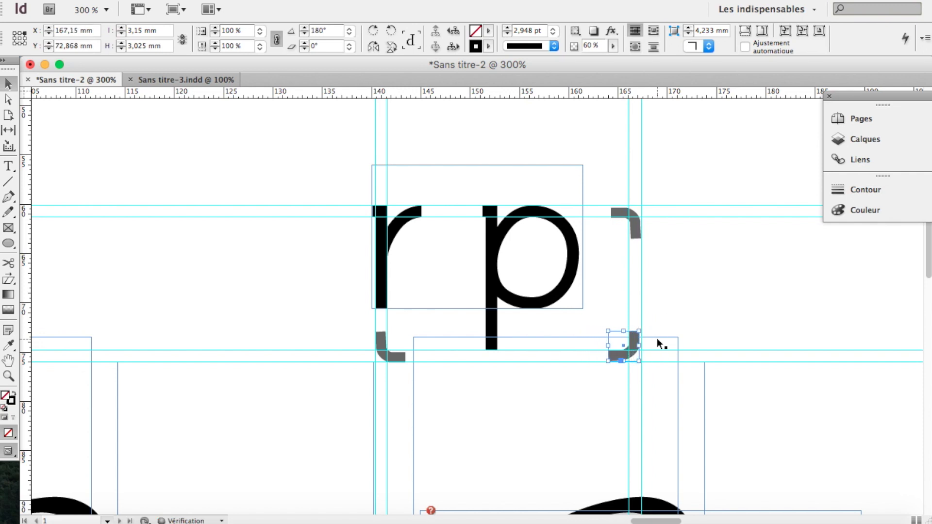
pyautogui.click(695, 316)
pyautogui.press('w')
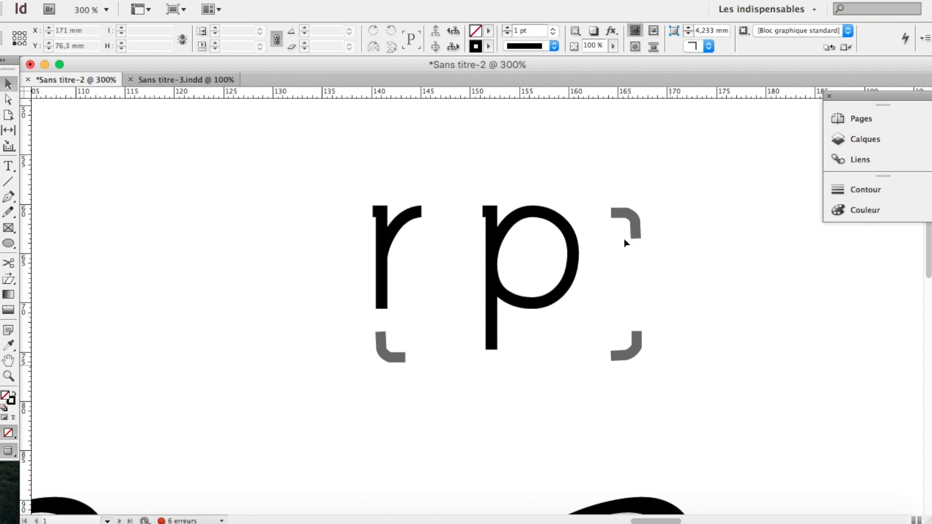
# Step: Shift the two corner brackets beside the p together about 2,5 mm farther right
pyautogui.click(625, 205)
pyautogui.press('super+z')
pyautogui.click(637, 221)
pyautogui.keyDown('shift'); pyautogui.click(637, 344); pyautogui.keyUp('shift')
pyautogui.hotkey('shift', 'Right')
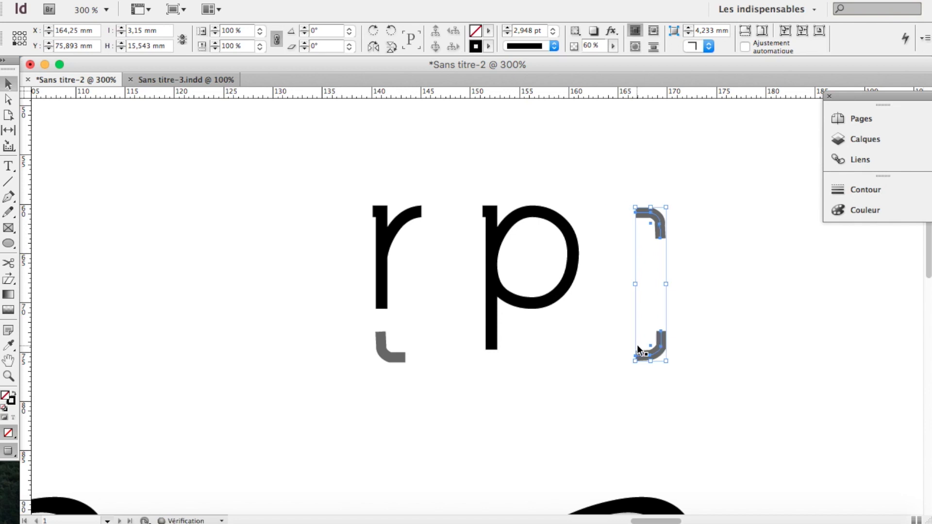
pyautogui.click(732, 141)
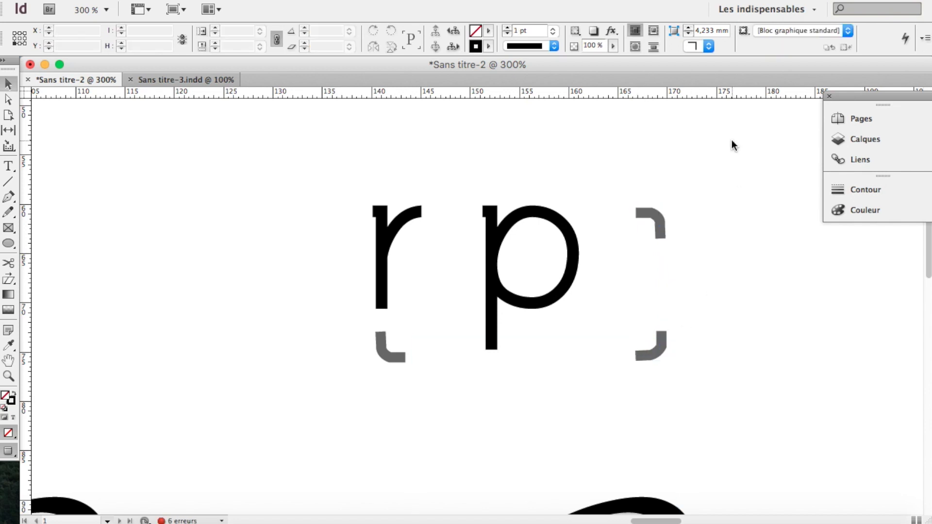
pyautogui.press('super+minus')
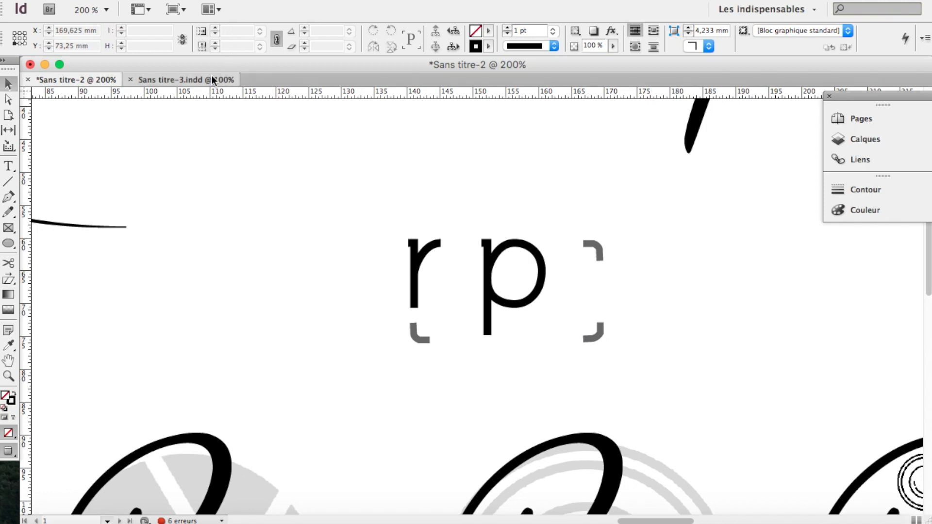
pyautogui.press('super+equal')
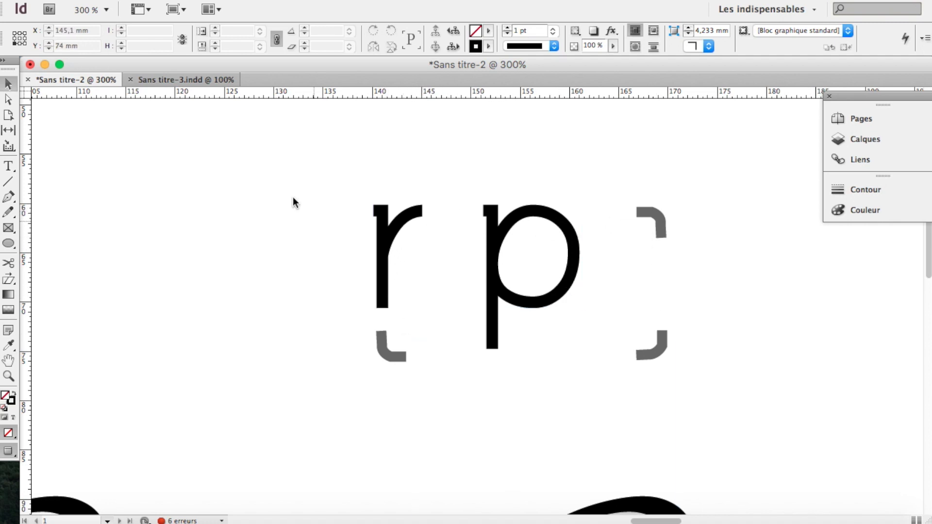
pyautogui.hscroll(3, 249, 243)
pyautogui.scroll(-1, 249, 243)
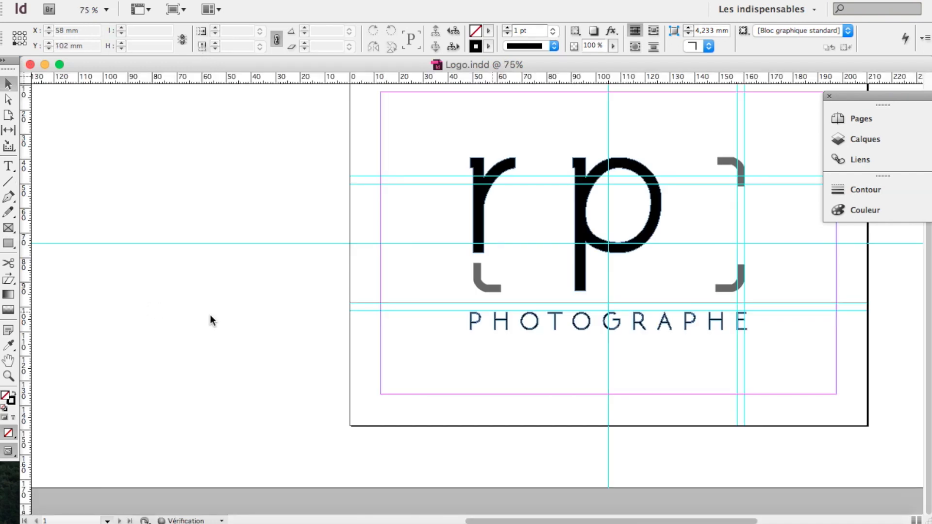
# Step: View the finished "r p PHOTOGRAPHE" logo in Logo.indd without guides and in full-screen presentation mode, and save the document
pyautogui.hscroll(5, 293, 320)
pyautogui.press('w')
pyautogui.hotkey('shift', 'w')
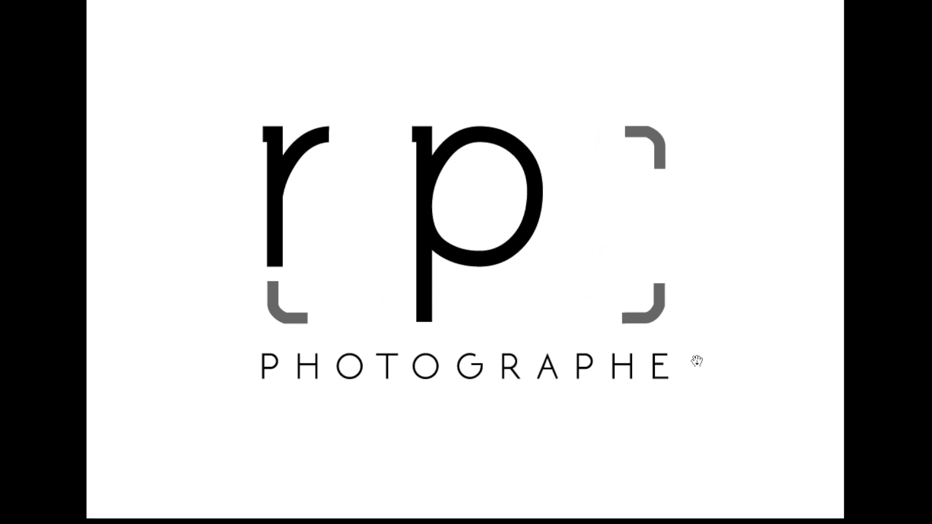
pyautogui.press('Escape')
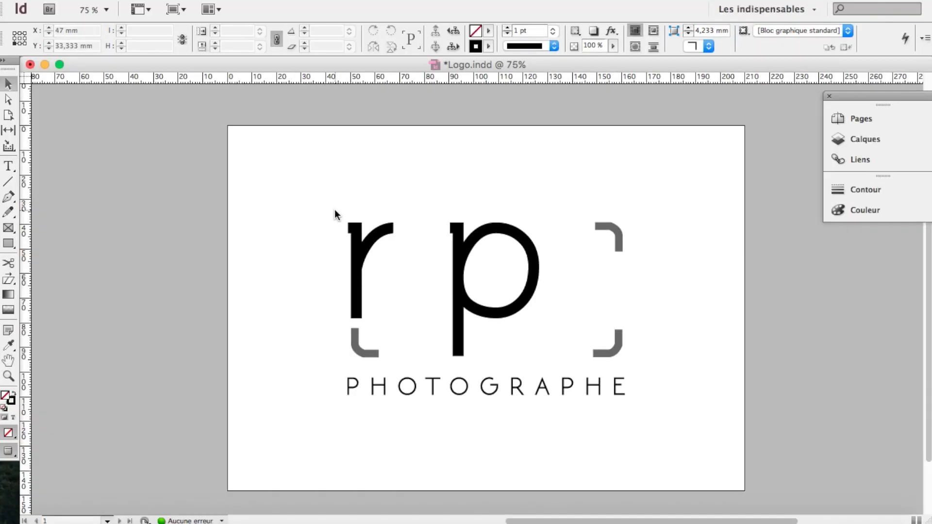
pyautogui.press('super+s')
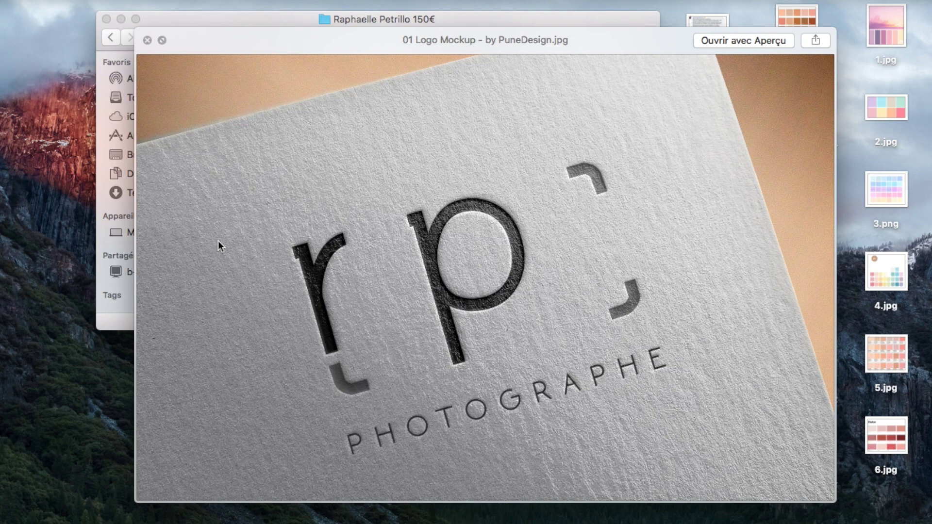
# Step: Switch to Finder and look through the pages of the business card CarteDeVisite1.pdf in Quick Look
pyautogui.press('Down')
pyautogui.scroll(-10, 701, 262)
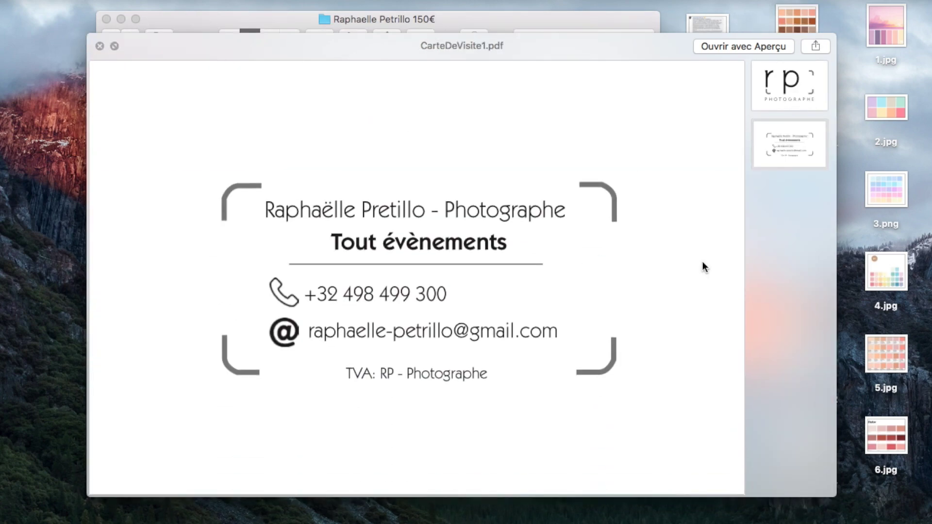
pyautogui.press('space')
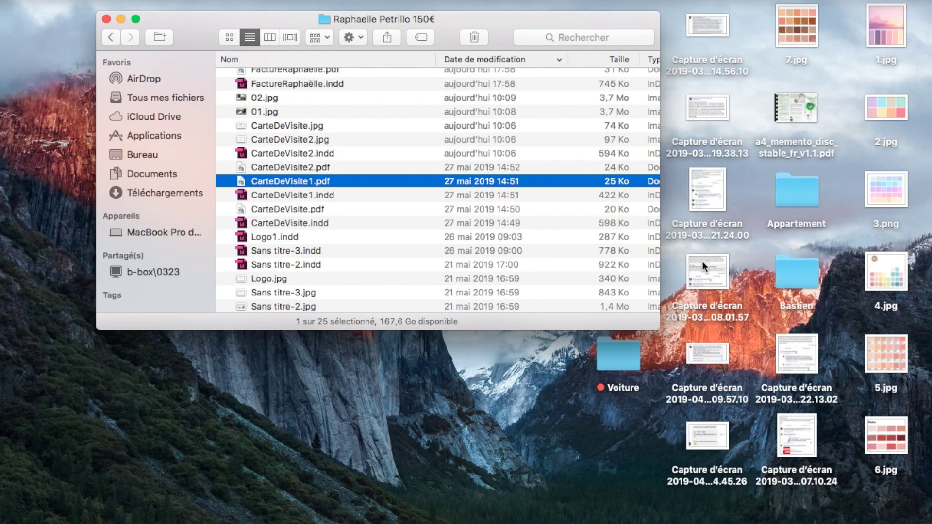
# Step: Preview CarteDeVisite2.pdf, the business card mockup 01.jpg and the embossed logo image "01 Logo Mockup - by PuneDesign.jpg"
pyautogui.click(298, 164)
pyautogui.press('space')
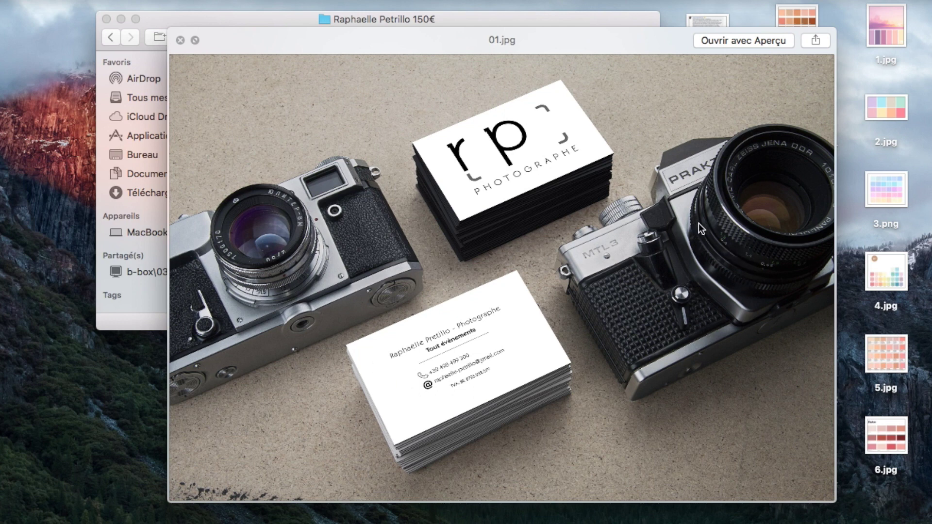
pyautogui.press('Up')
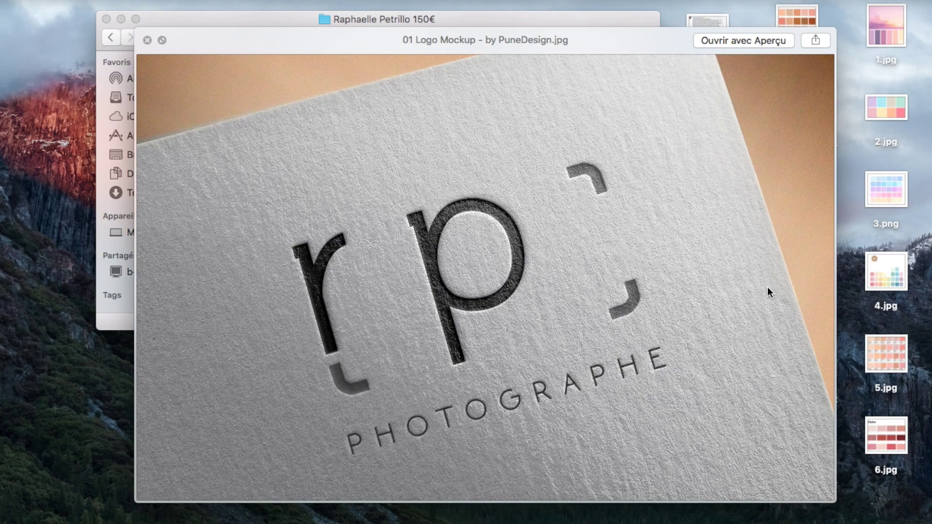
pyautogui.press('space')
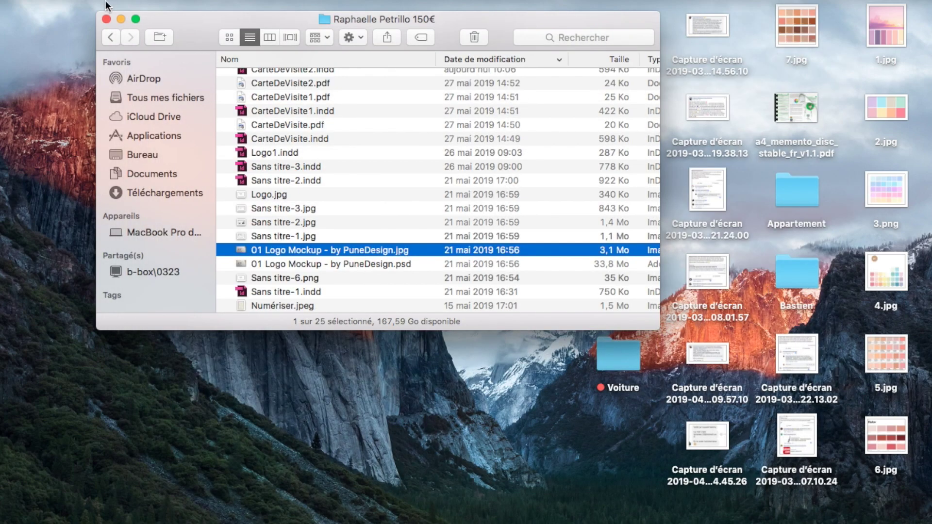